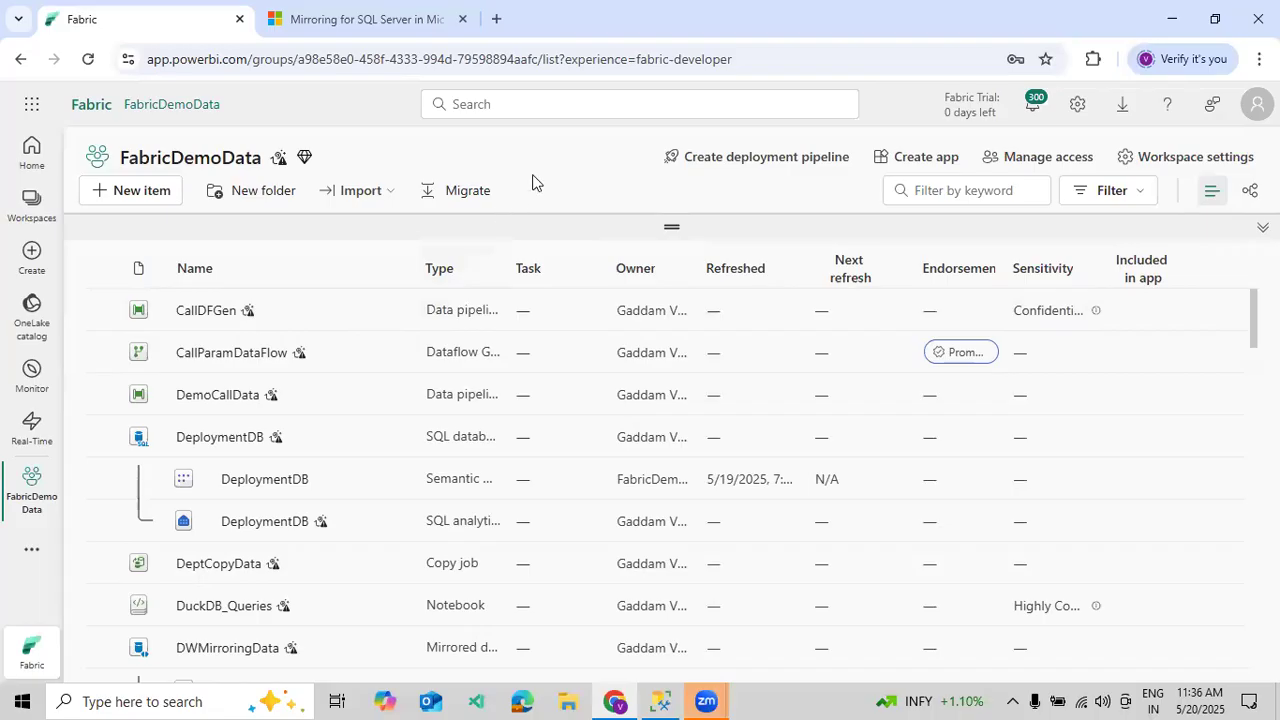
Start a new Mirrored SQL Server Database item and set the source server to DESKTOP-R7LFQS5, taken from the SQL Server Management Studio connection
click(163, 197)
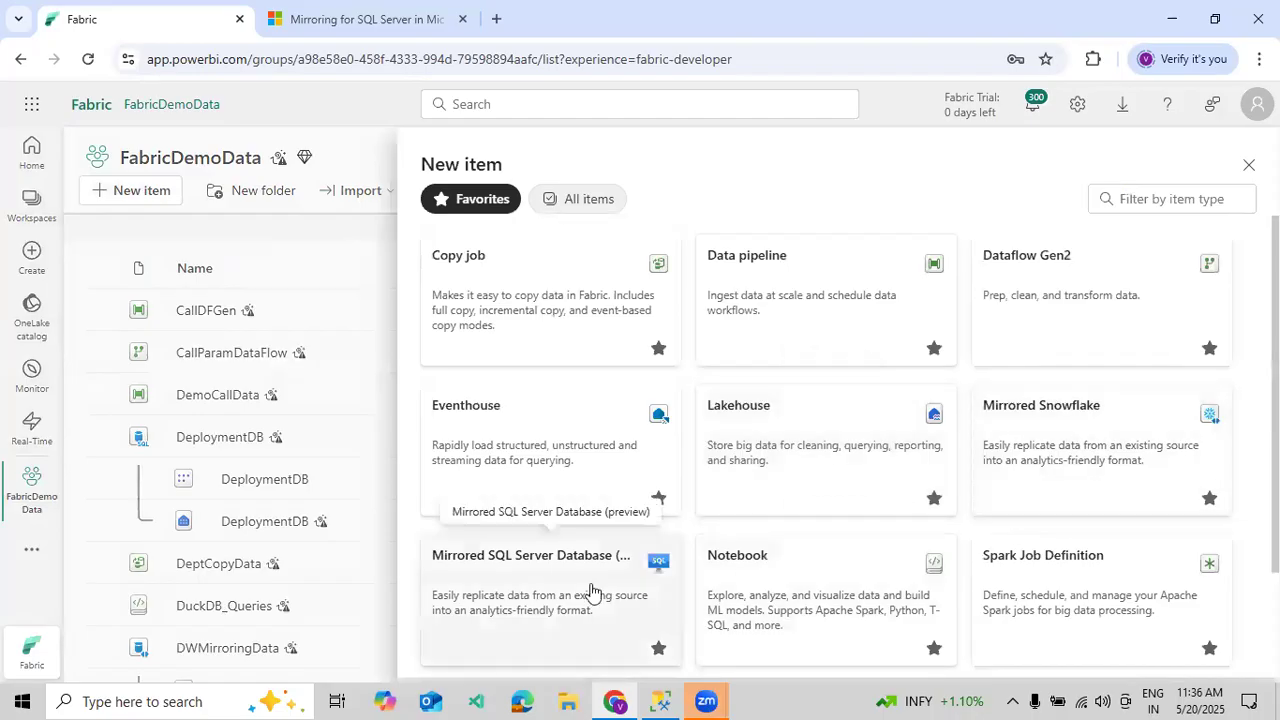
click(551, 583)
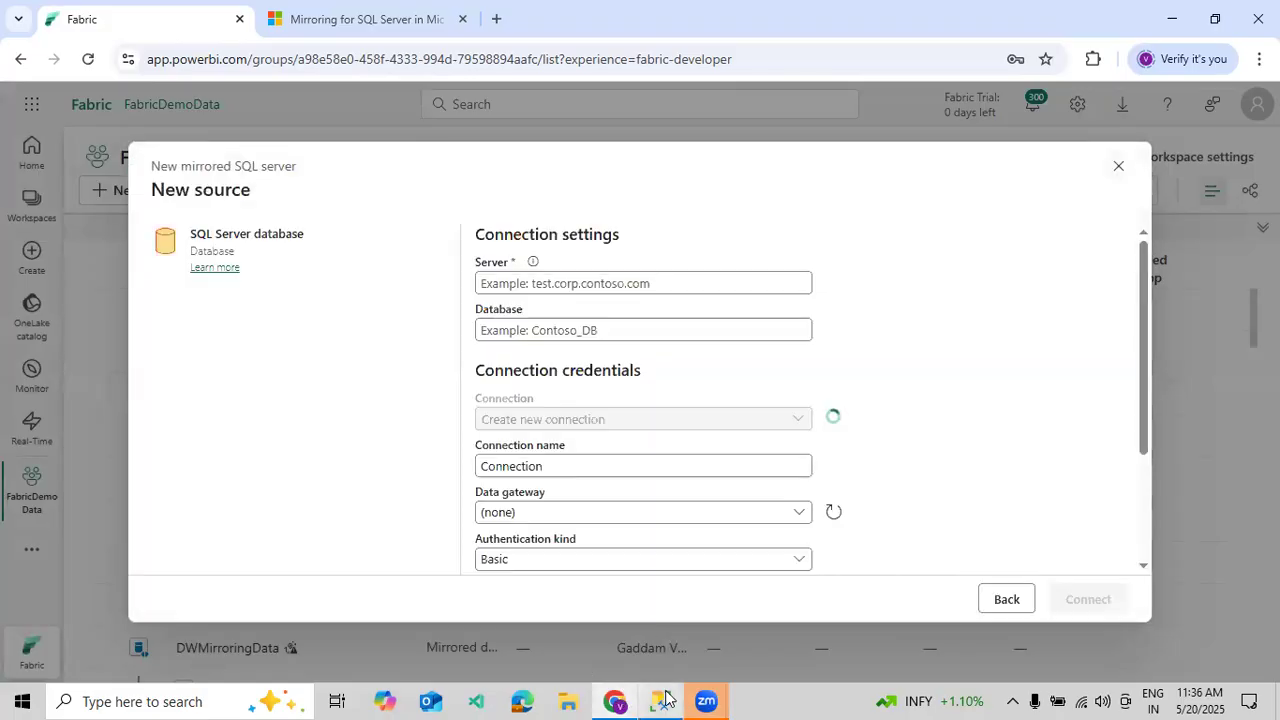
key(alt+Tab)
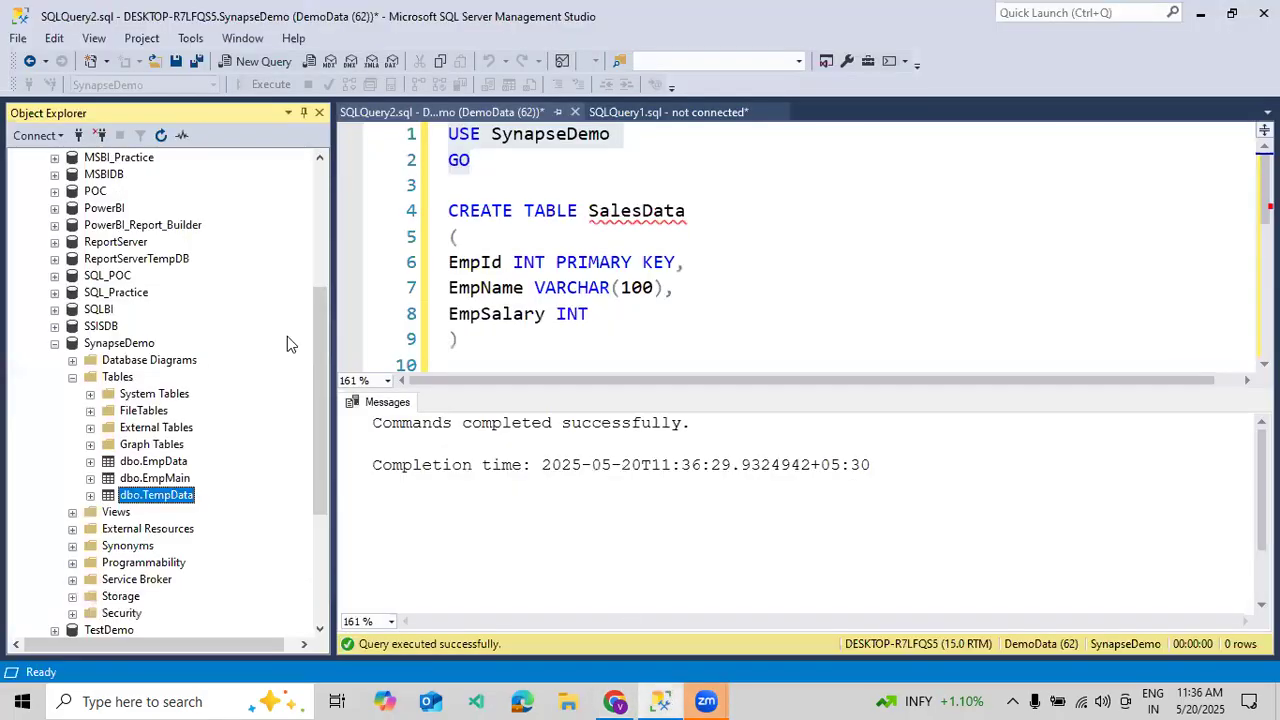
click(39, 137)
click(58, 159)
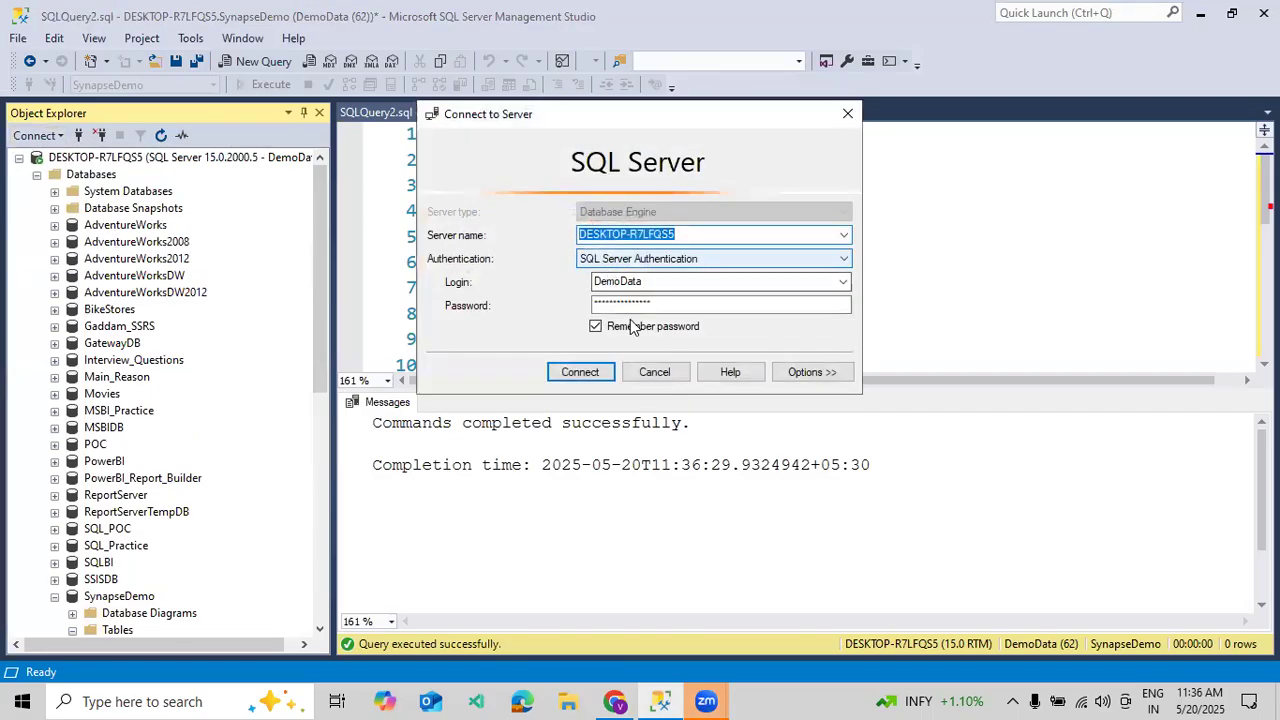
click(654, 370)
click(614, 701)
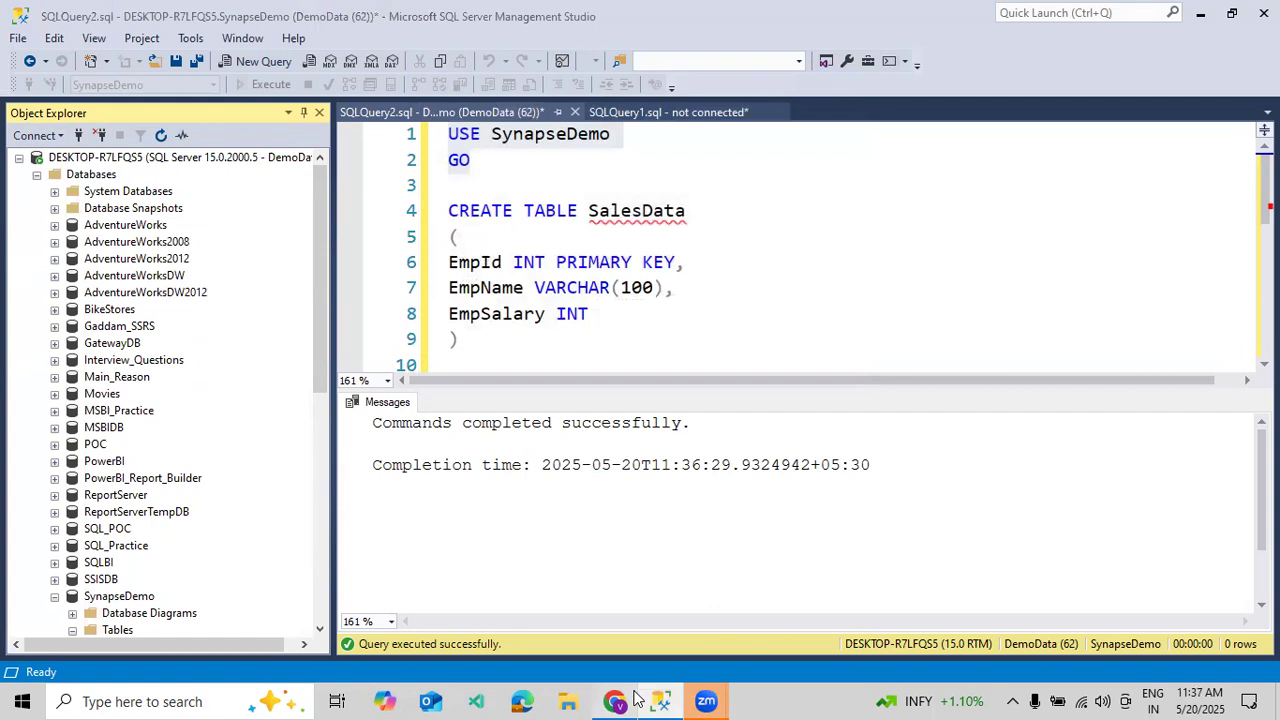
click(525, 284)
text(DESKTOP-R7LFQS5)
Set the source database to SynapseDemo, copying the name from the USE statement in the SQL Server Management Studio query
click(531, 326)
click(660, 701)
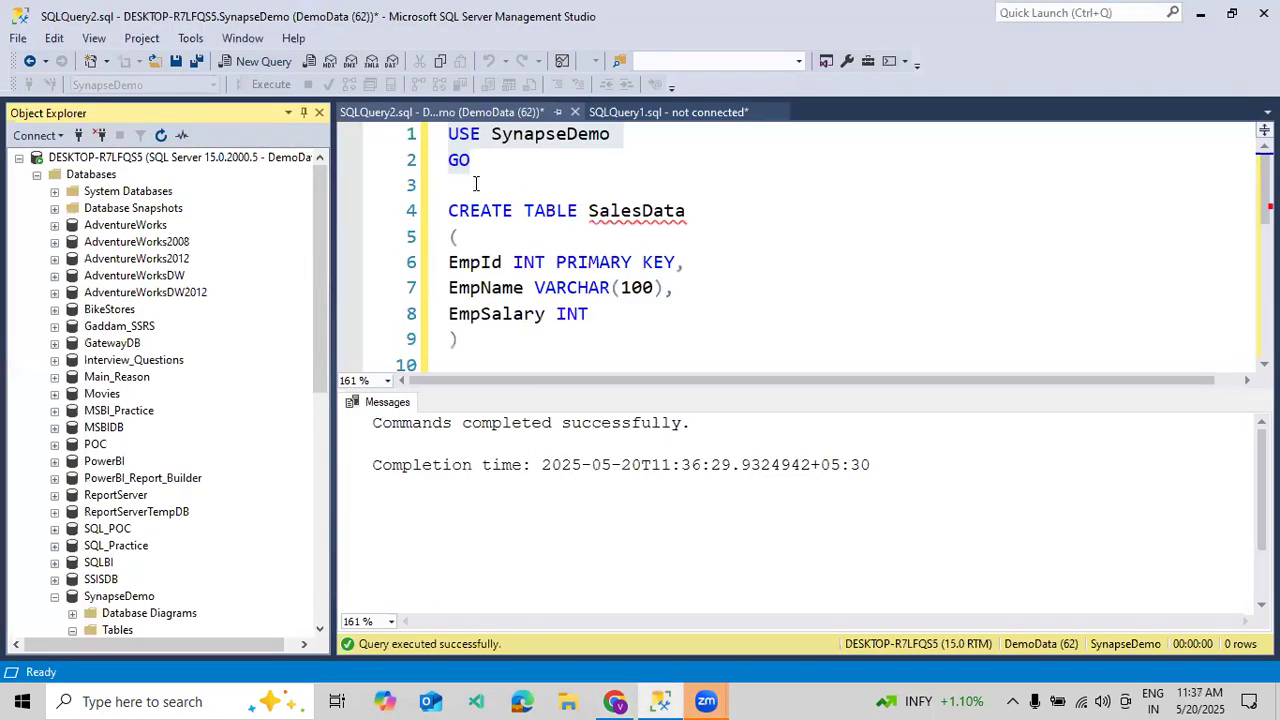
double_click(517, 147)
key(ctrl+c)
click(614, 701)
key(ctrl+v)
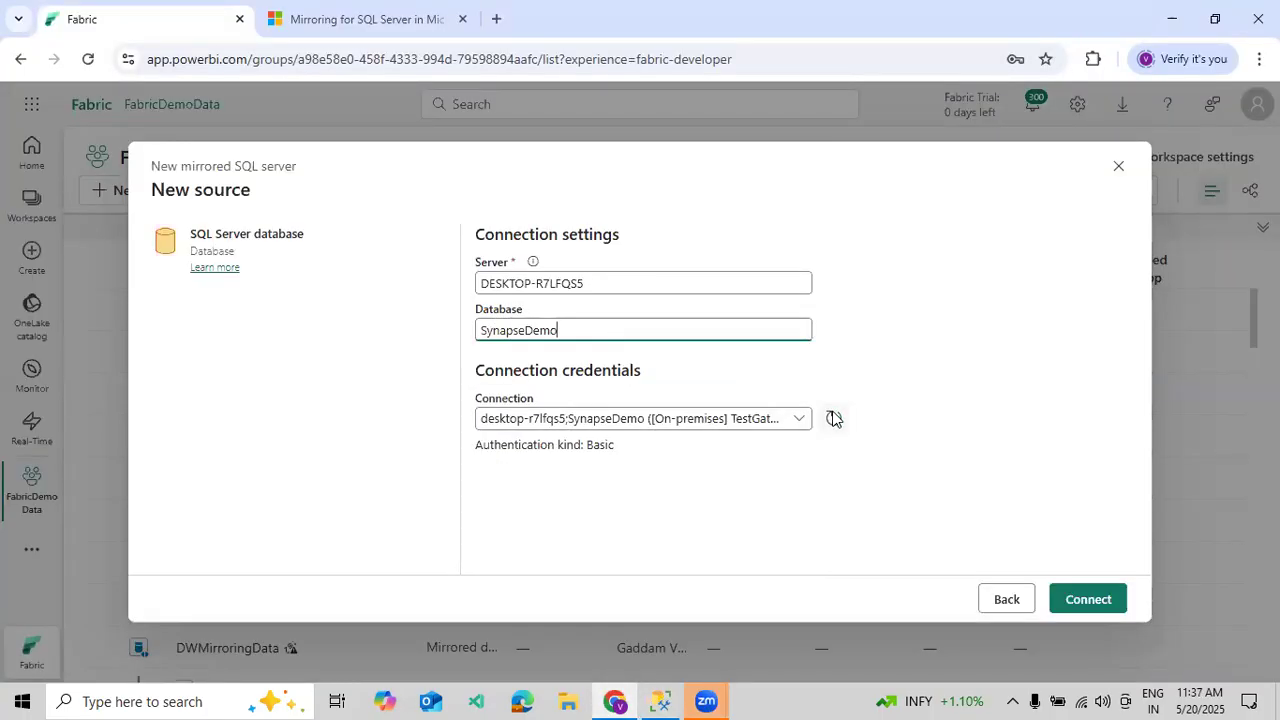
Refresh the connection credentials, connect with the existing SynapseDemo gateway connection, and dismiss the data replication notice
click(834, 418)
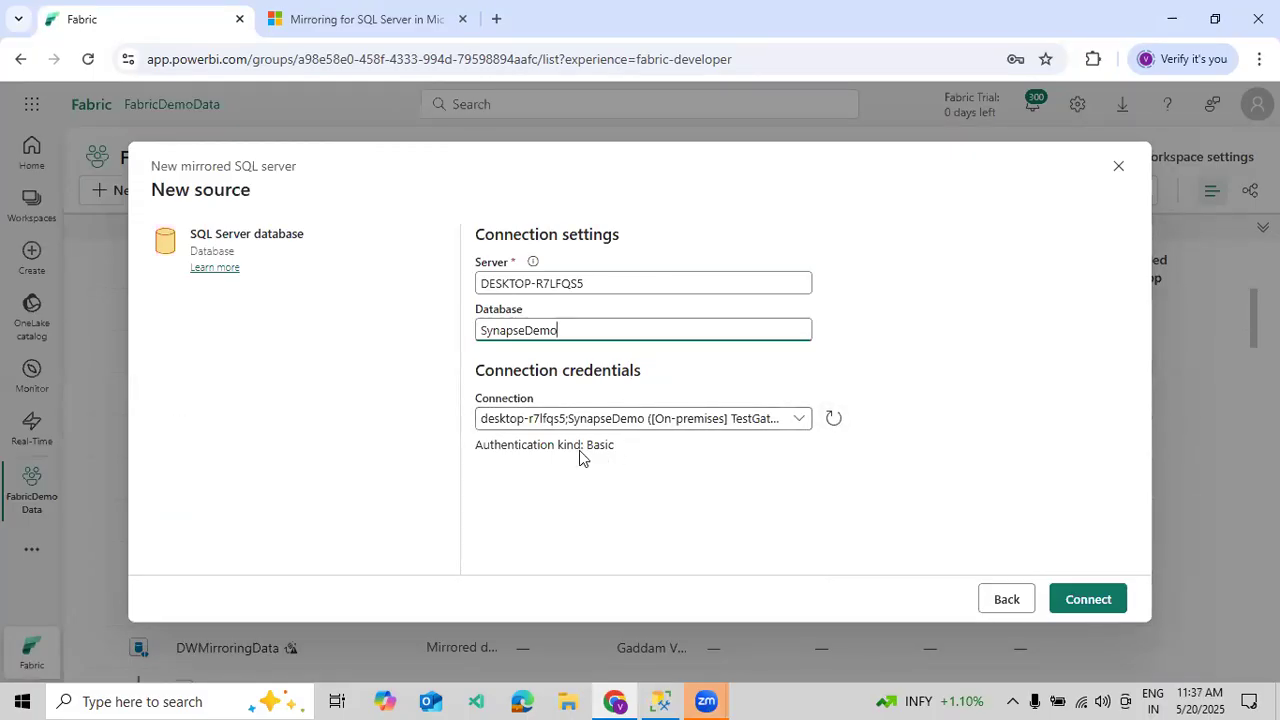
click(660, 701)
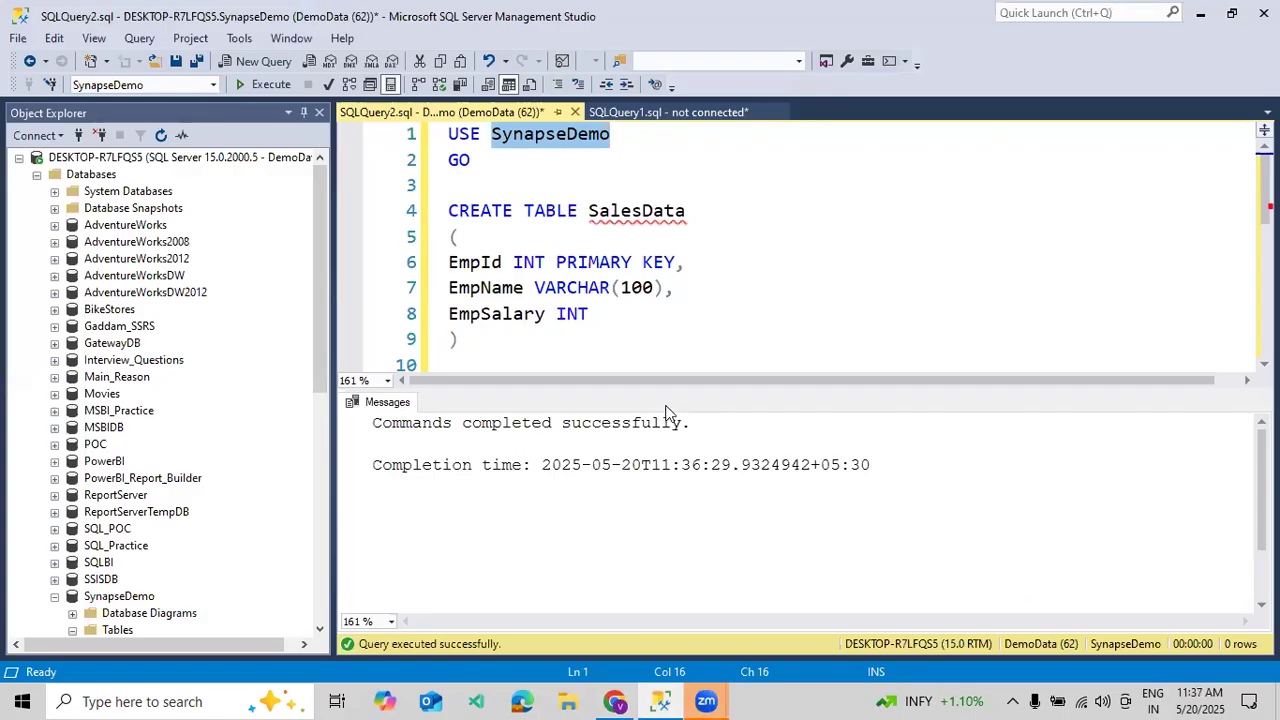
click(614, 701)
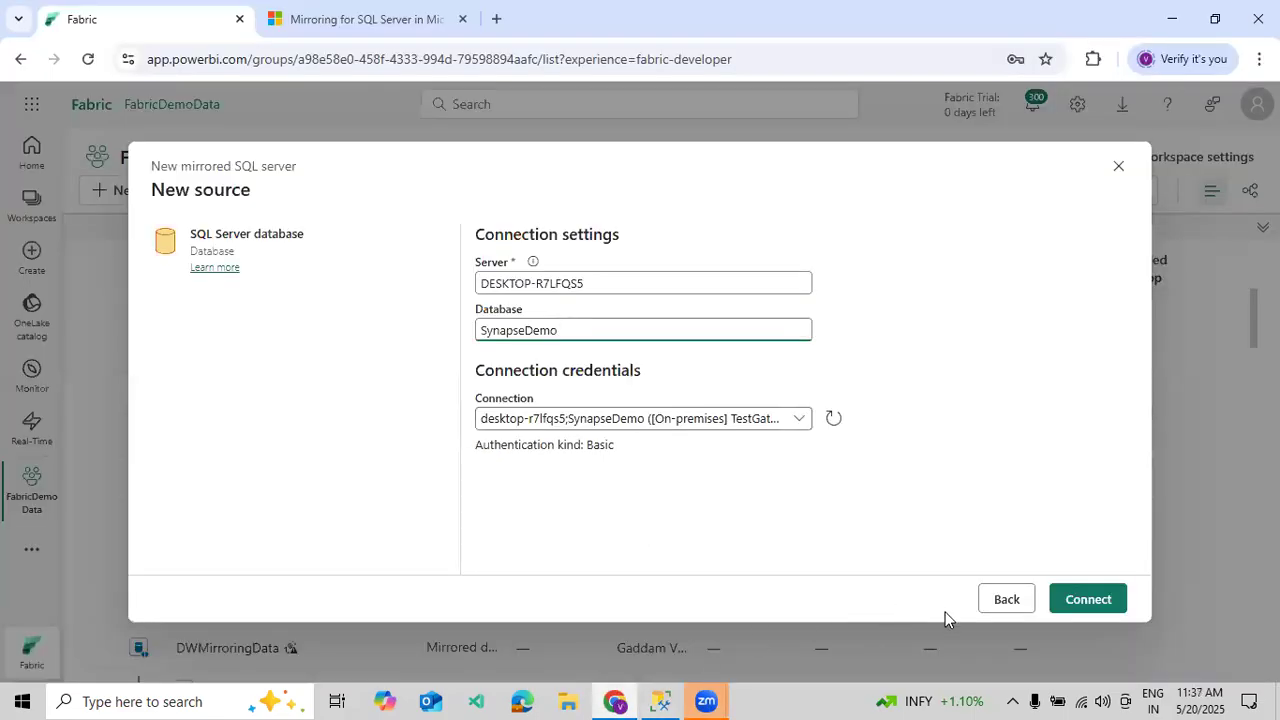
click(1083, 602)
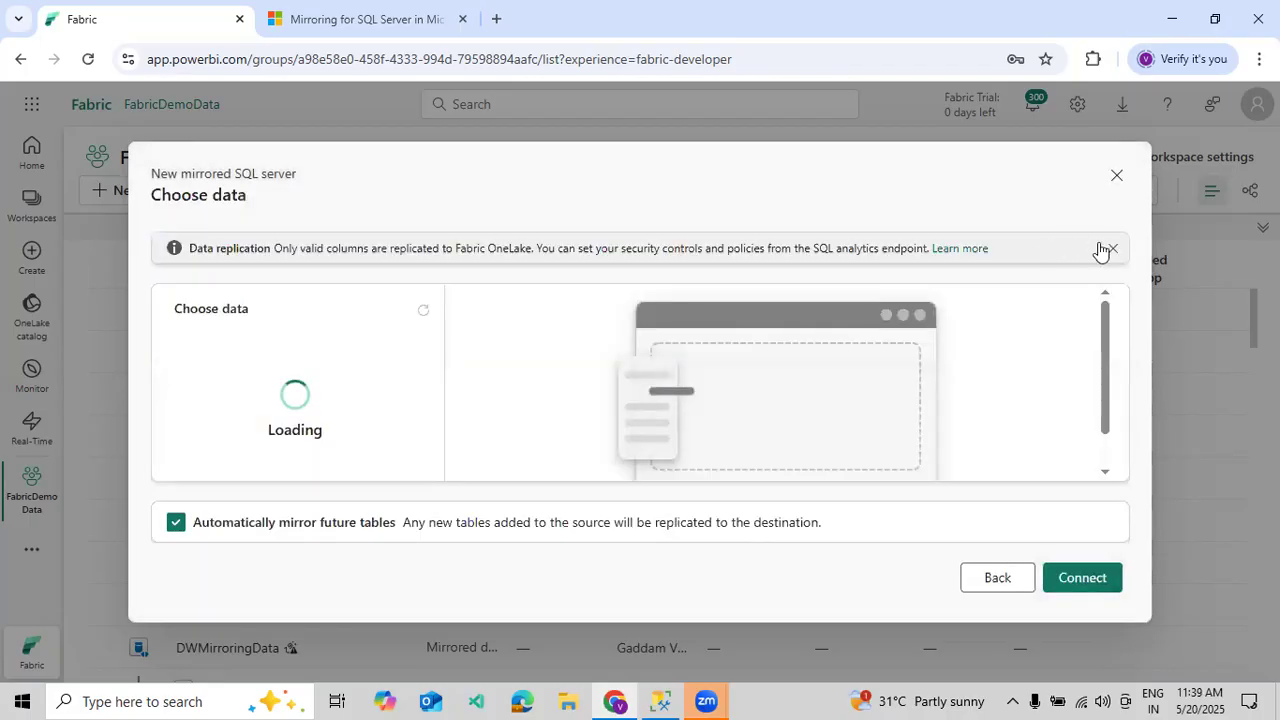
click(1111, 248)
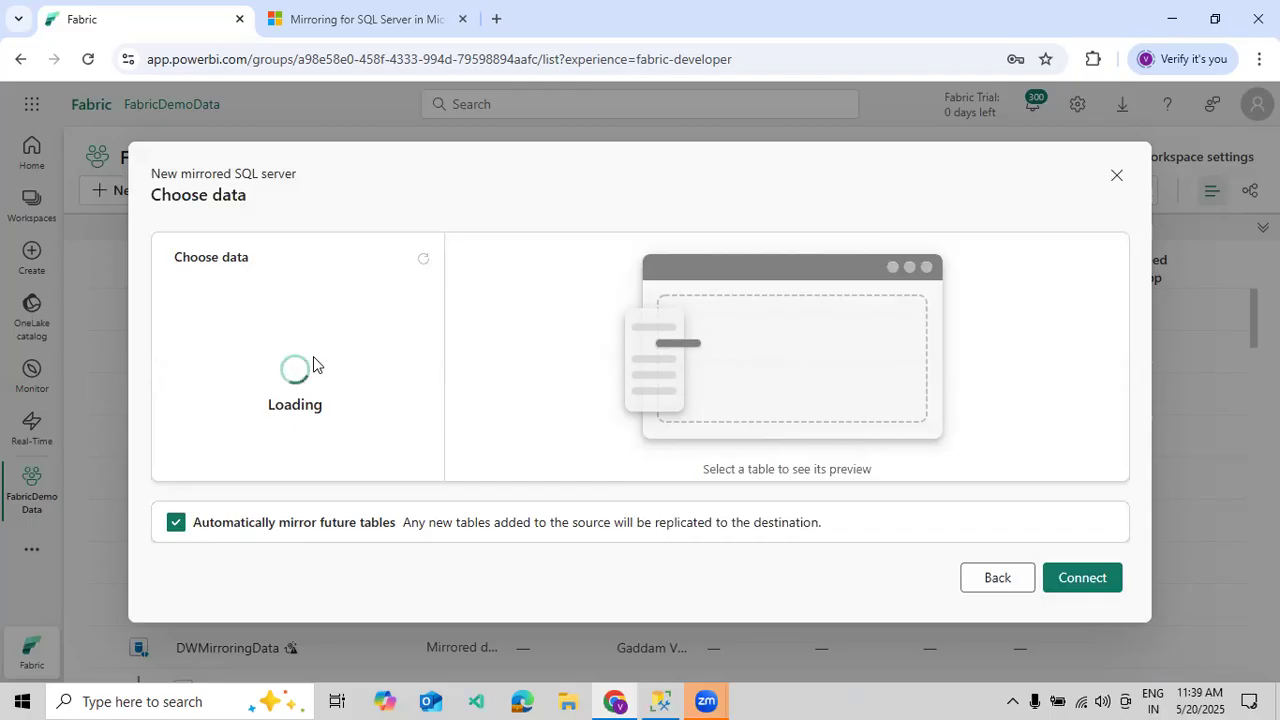
Switch to SQL Server Management Studio, review the SynapseDemo tables, collapse the Databases folder, and return to Fabric
click(660, 700)
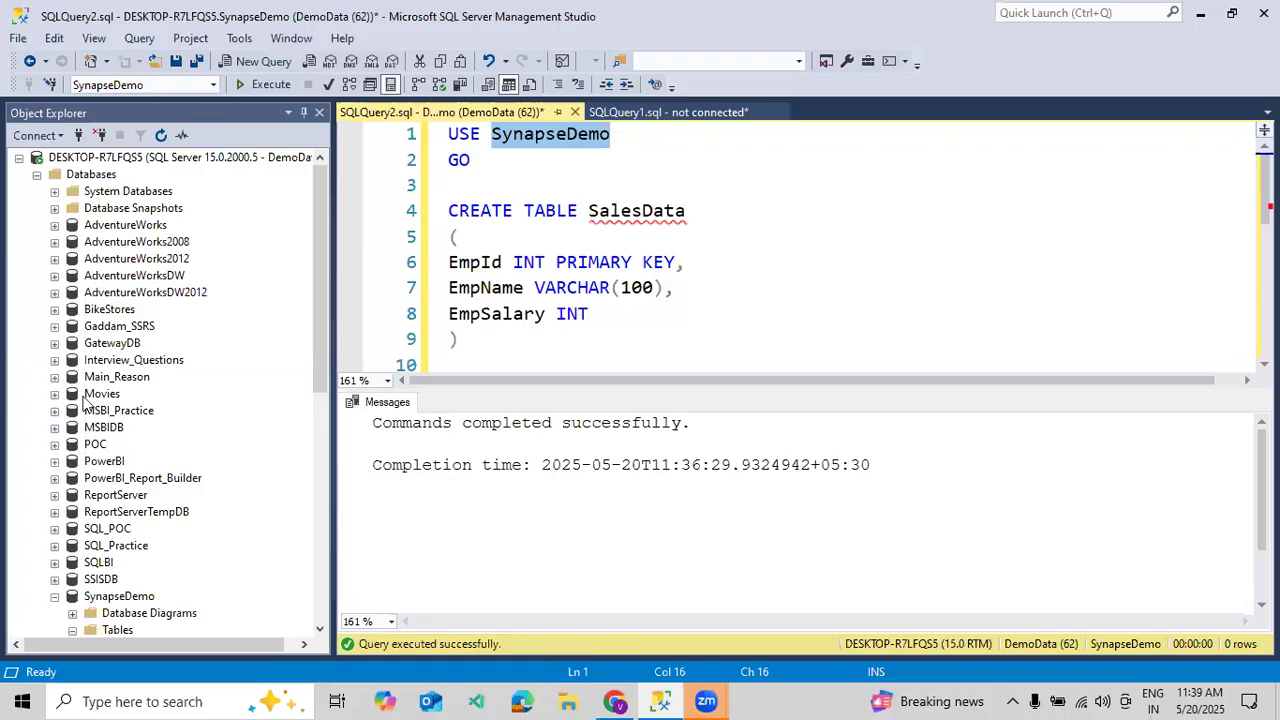
scroll(85, 425, down, 8)
scroll(85, 620, down, 2)
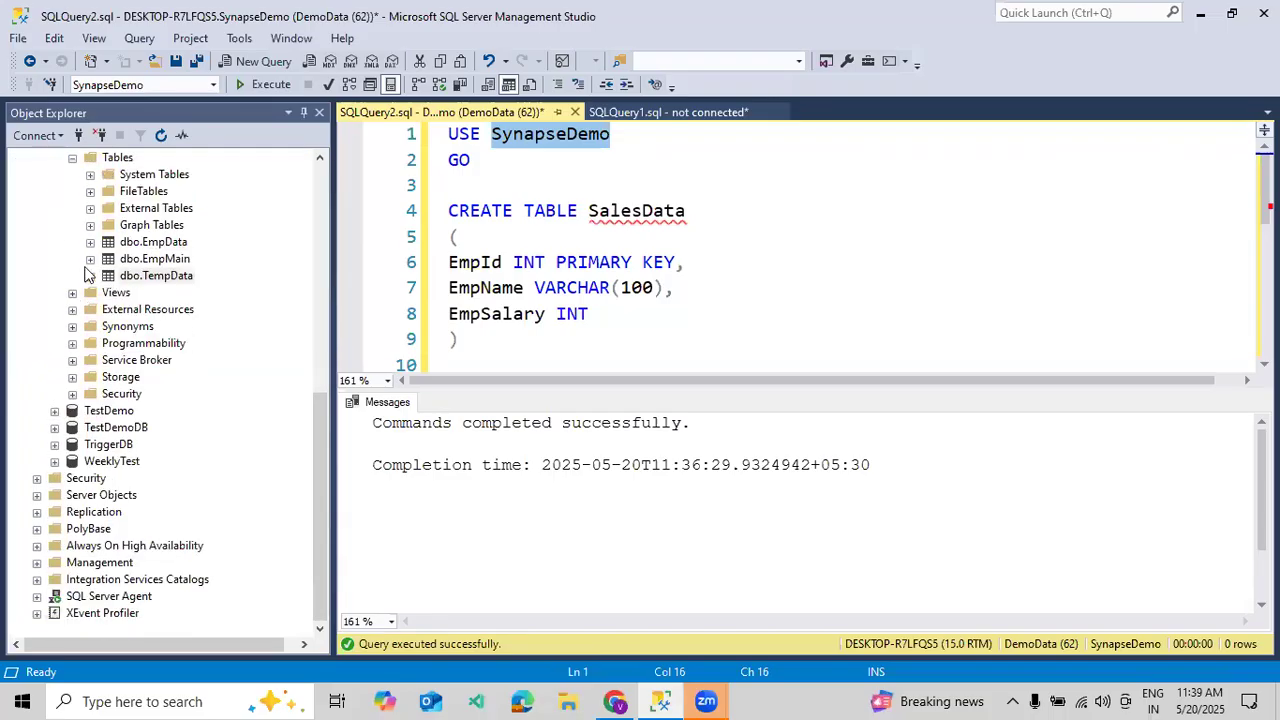
scroll(85, 252, up, 2)
click(56, 225)
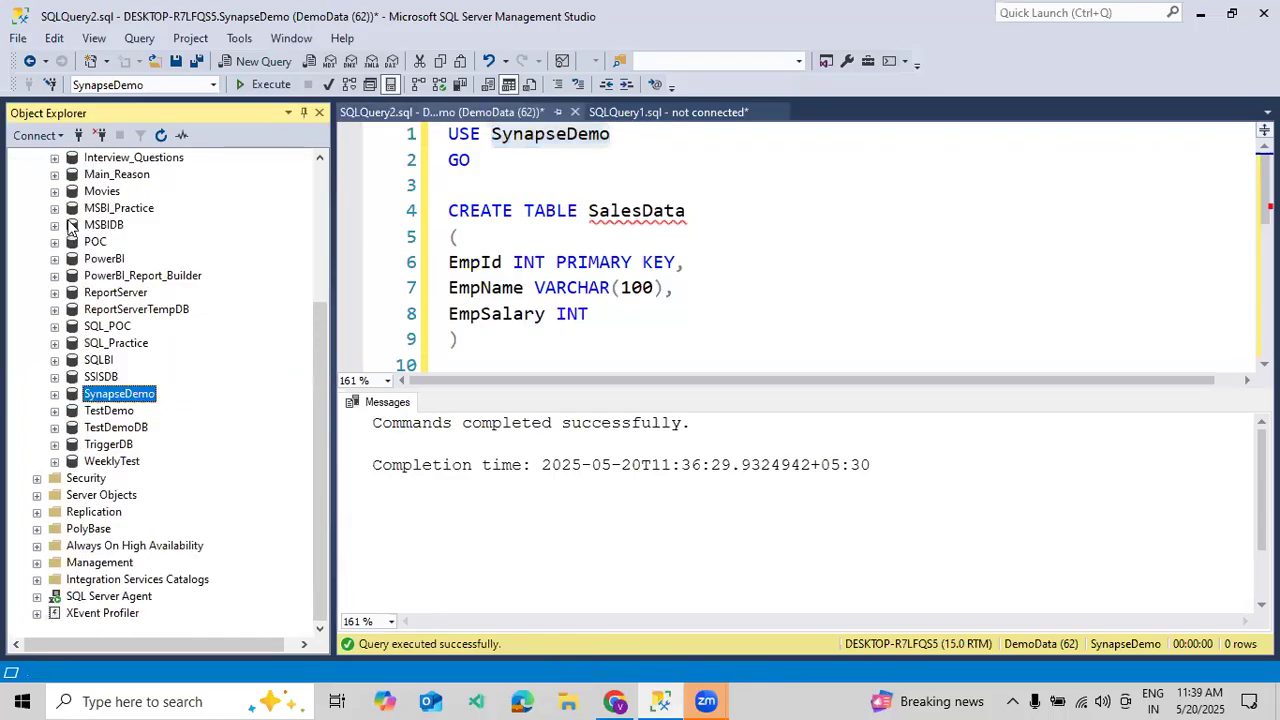
scroll(70, 228, up, 4)
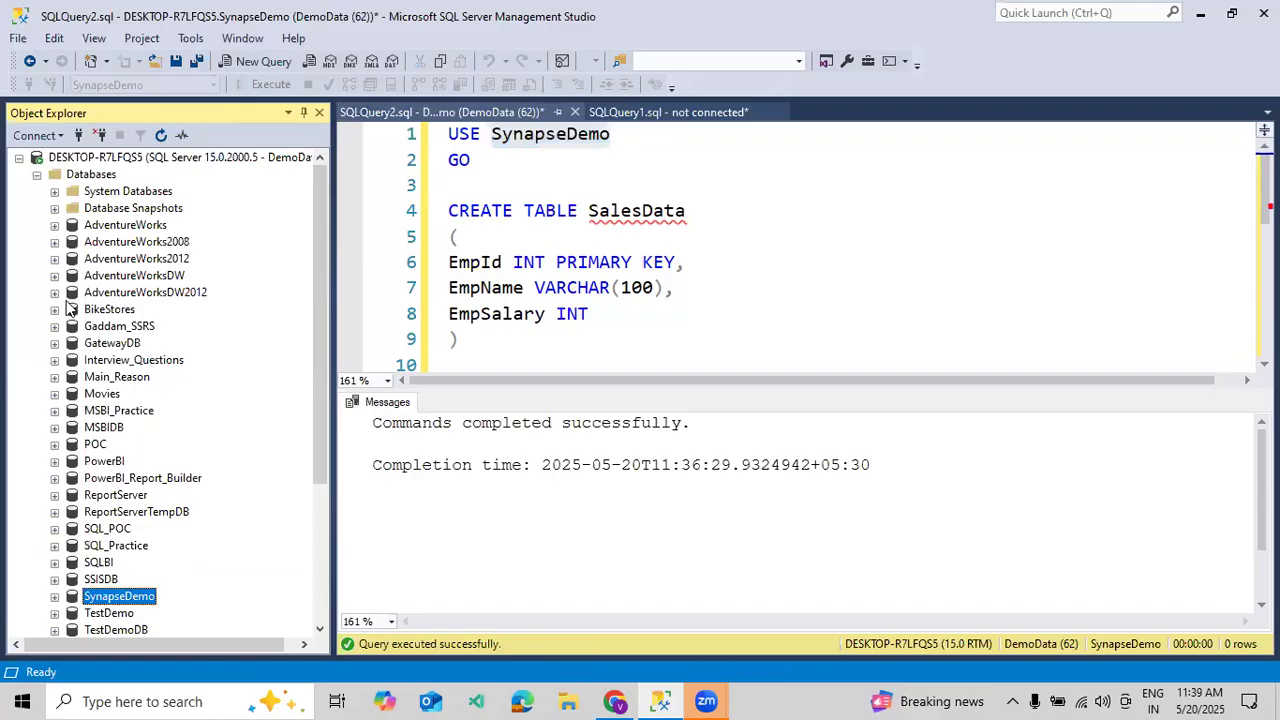
click(36, 175)
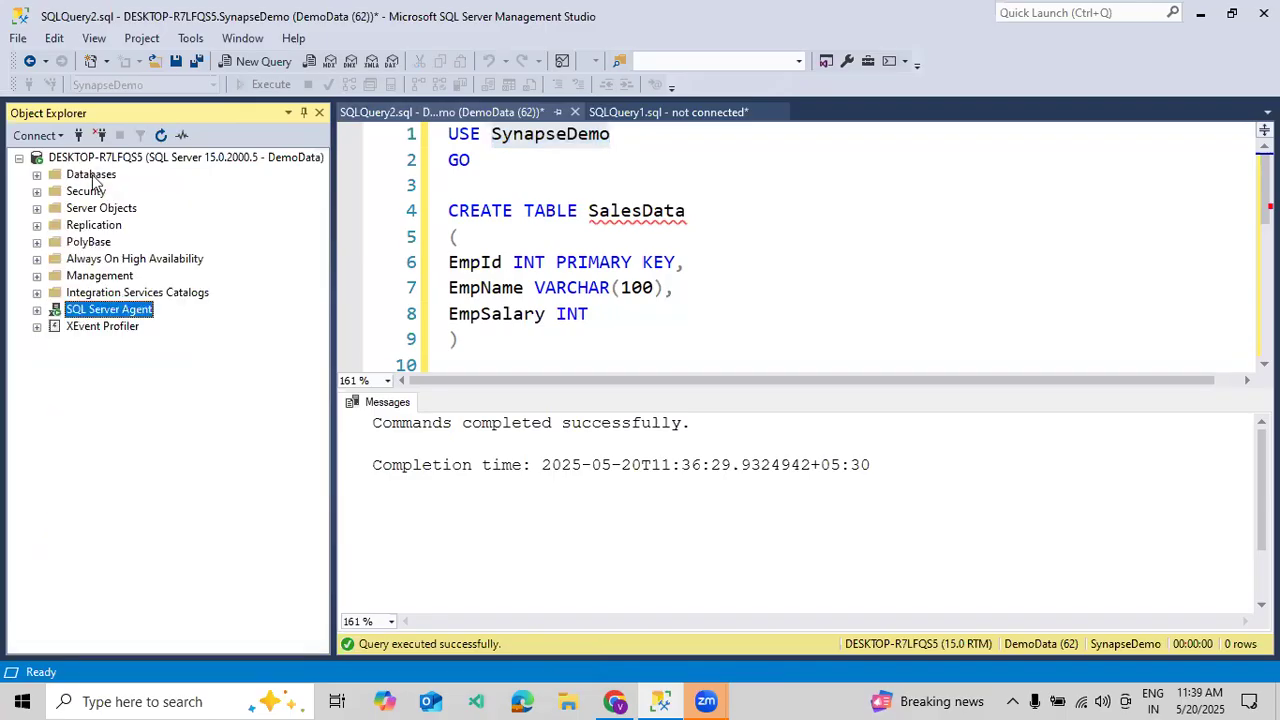
click(500, 288)
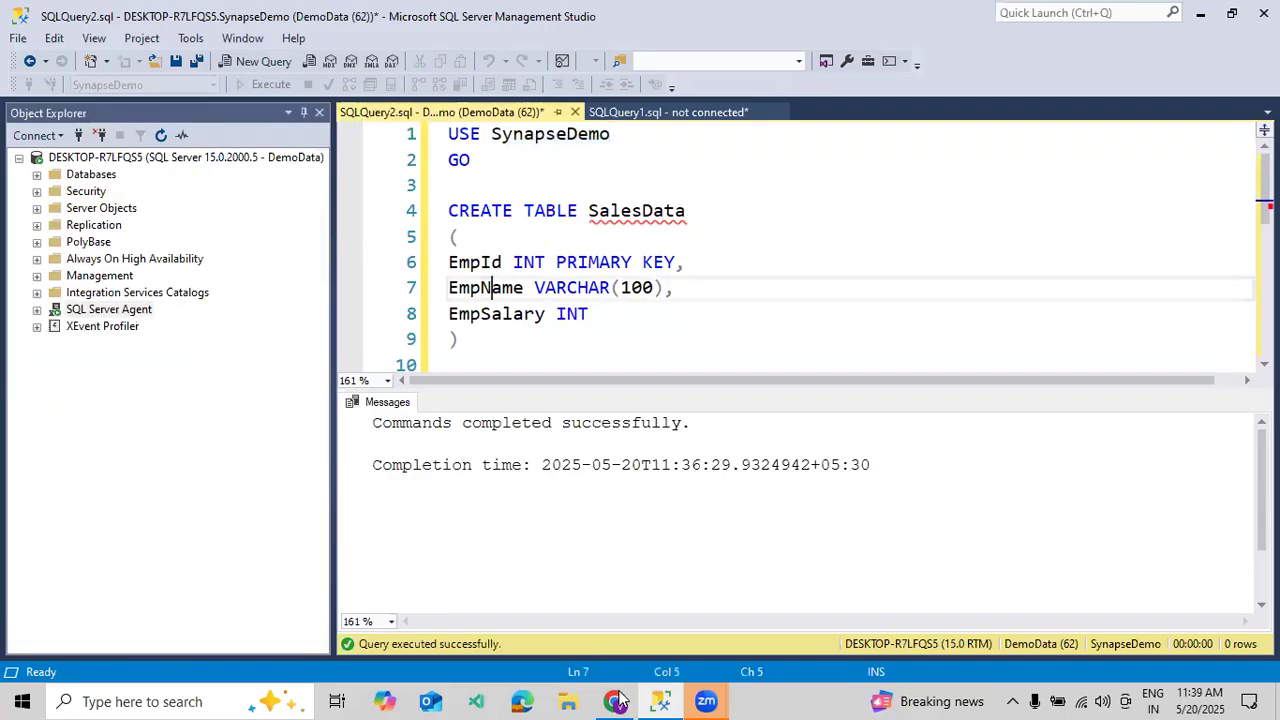
click(614, 701)
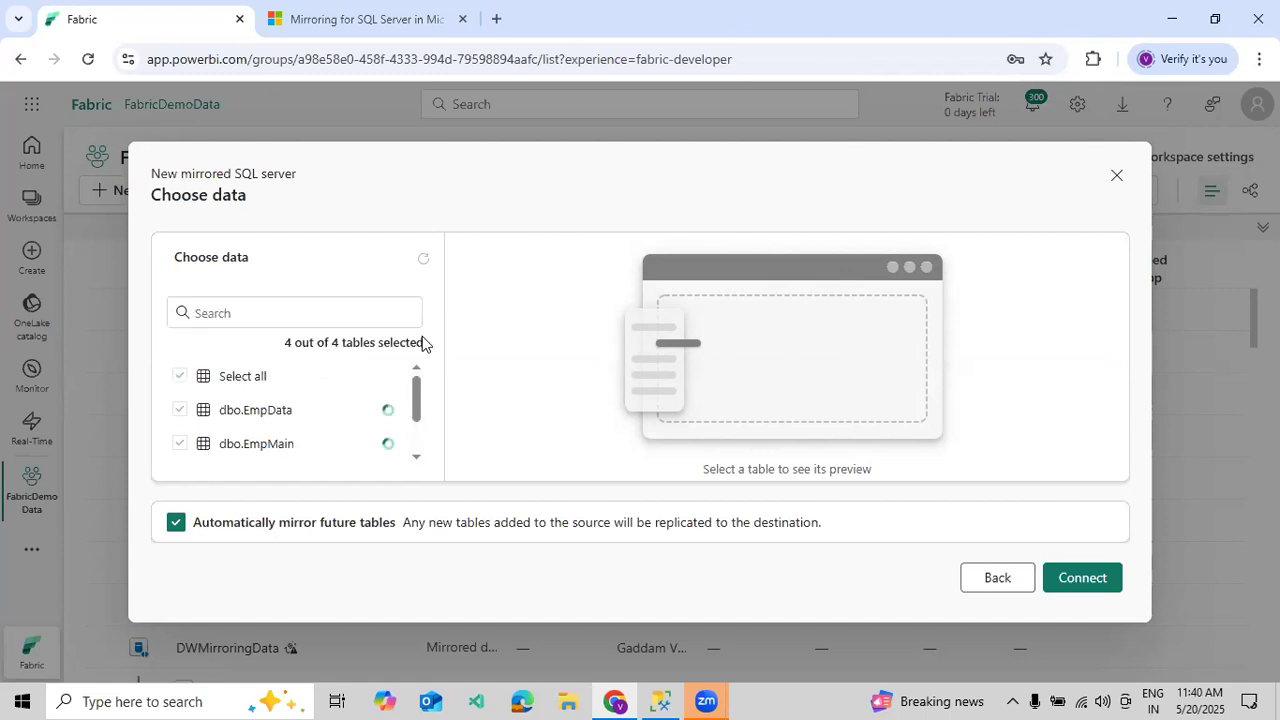
Reload the list of source tables and preview the data of dbo.systranschemas
click(424, 262)
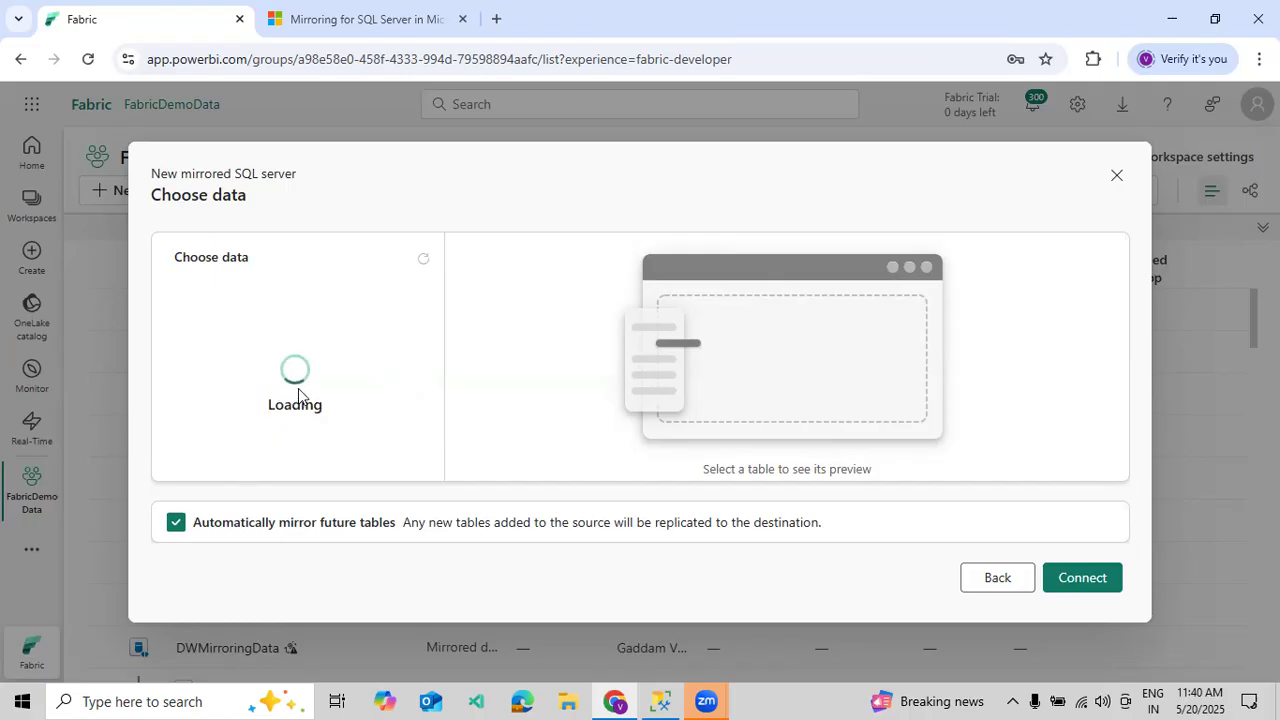
scroll(298, 450, down, 2)
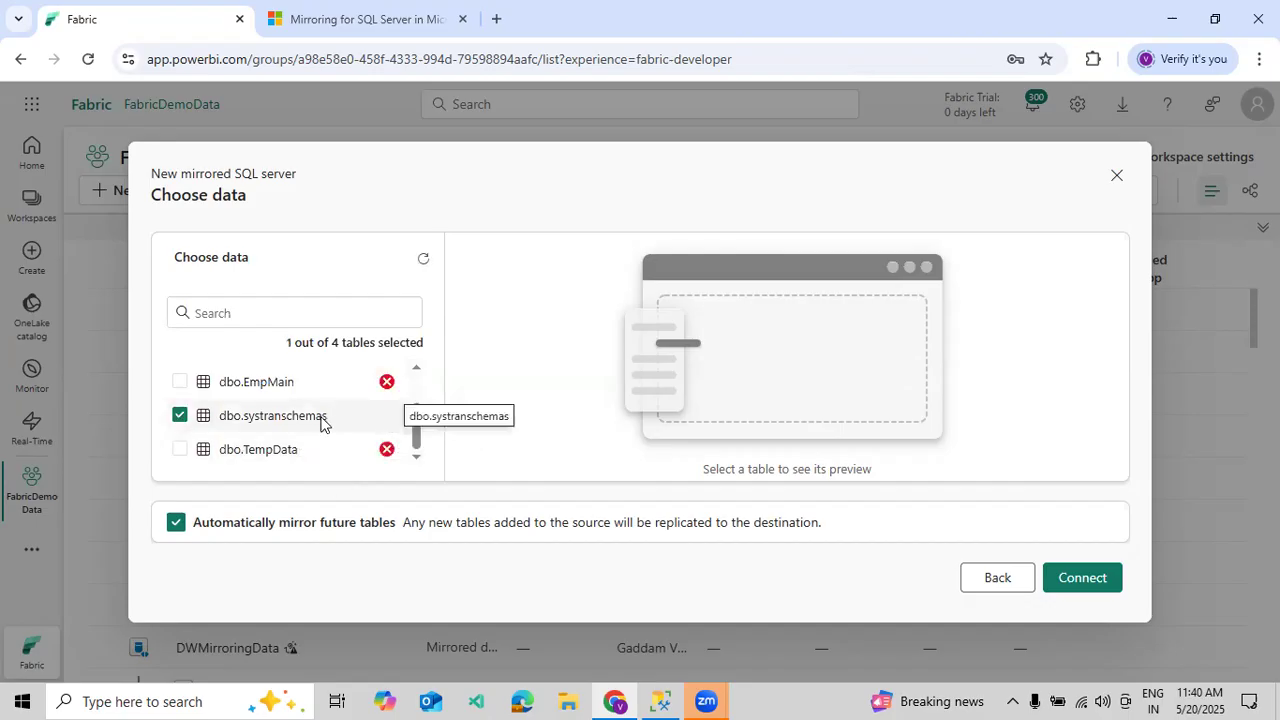
click(321, 424)
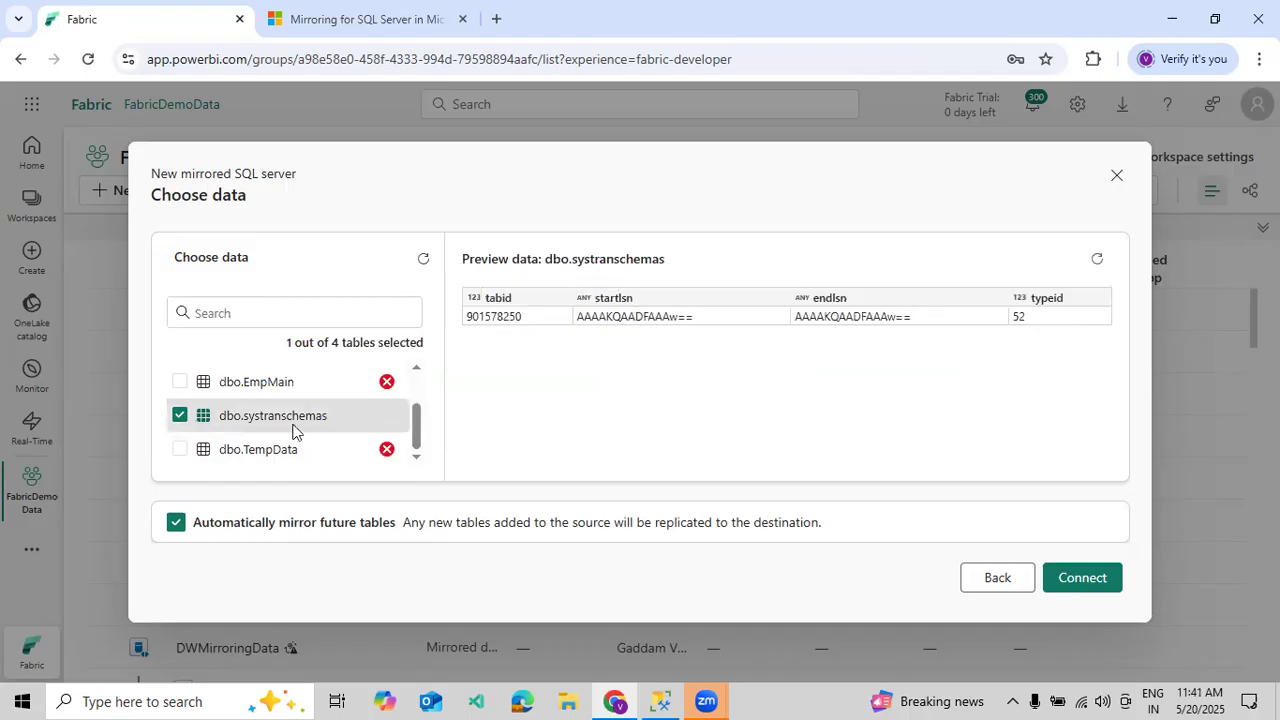
Preview the dbo.EmpData, dbo.EmpMain and dbo.TempData tables and check the error marker on dbo.TempData
scroll(293, 430, up, 1)
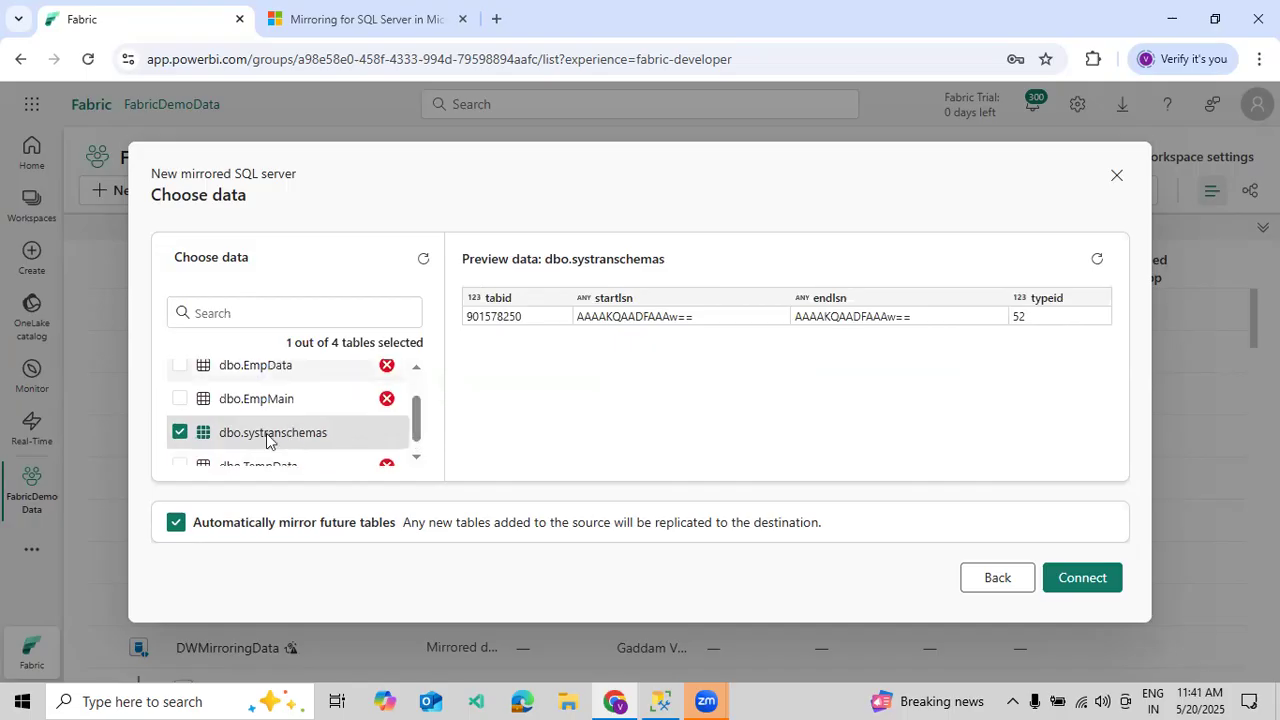
scroll(271, 440, down, 1)
scroll(270, 421, up, 1)
click(271, 418)
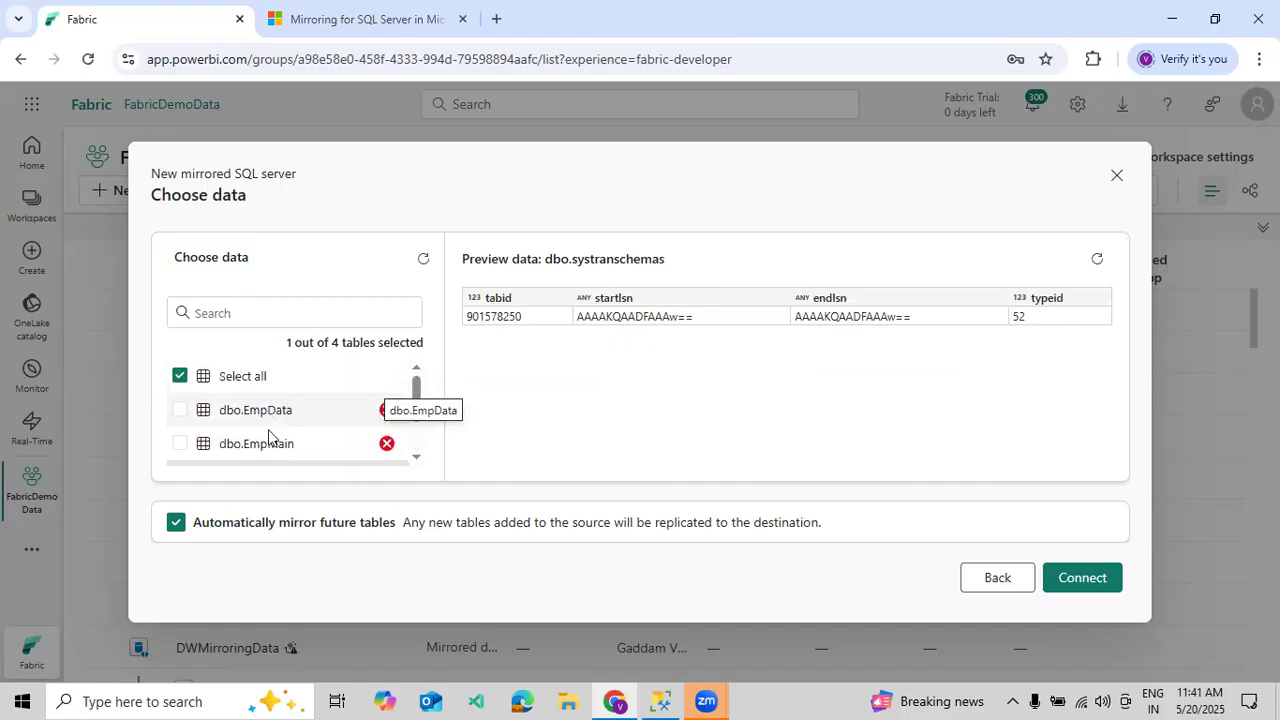
click(268, 447)
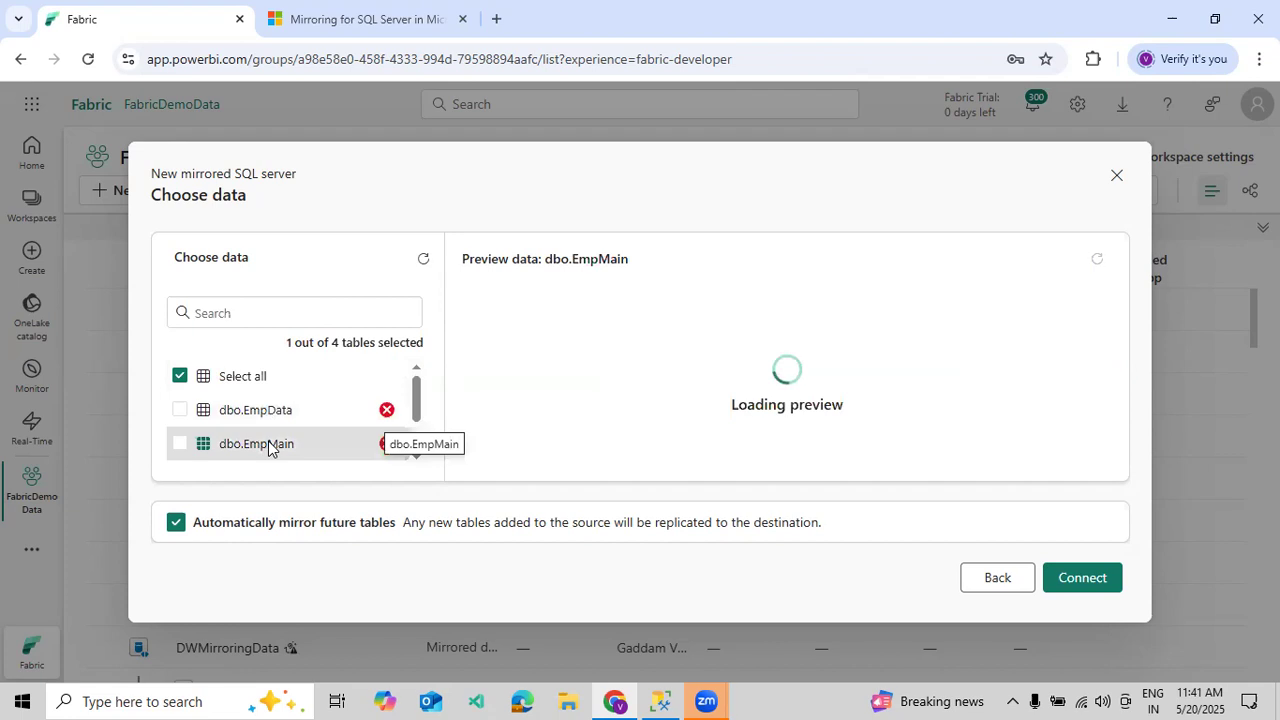
scroll(270, 445, down, 2)
click(311, 446)
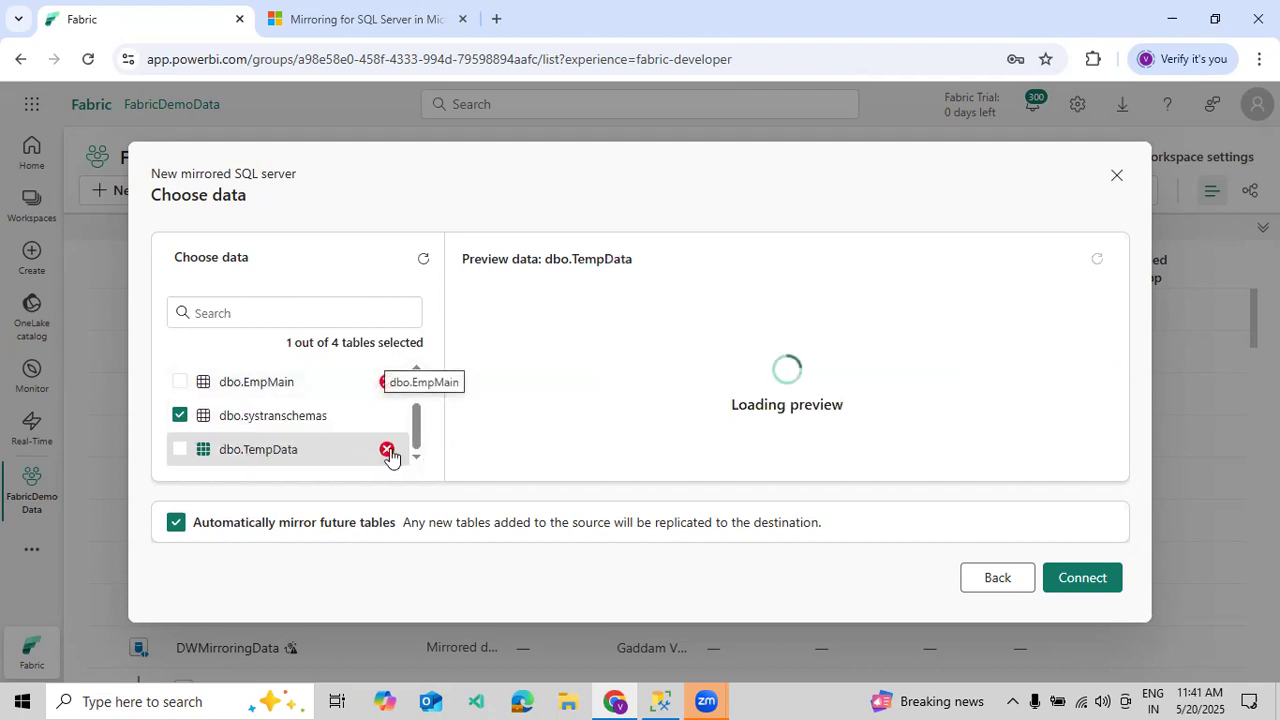
mouse_move(389, 455)
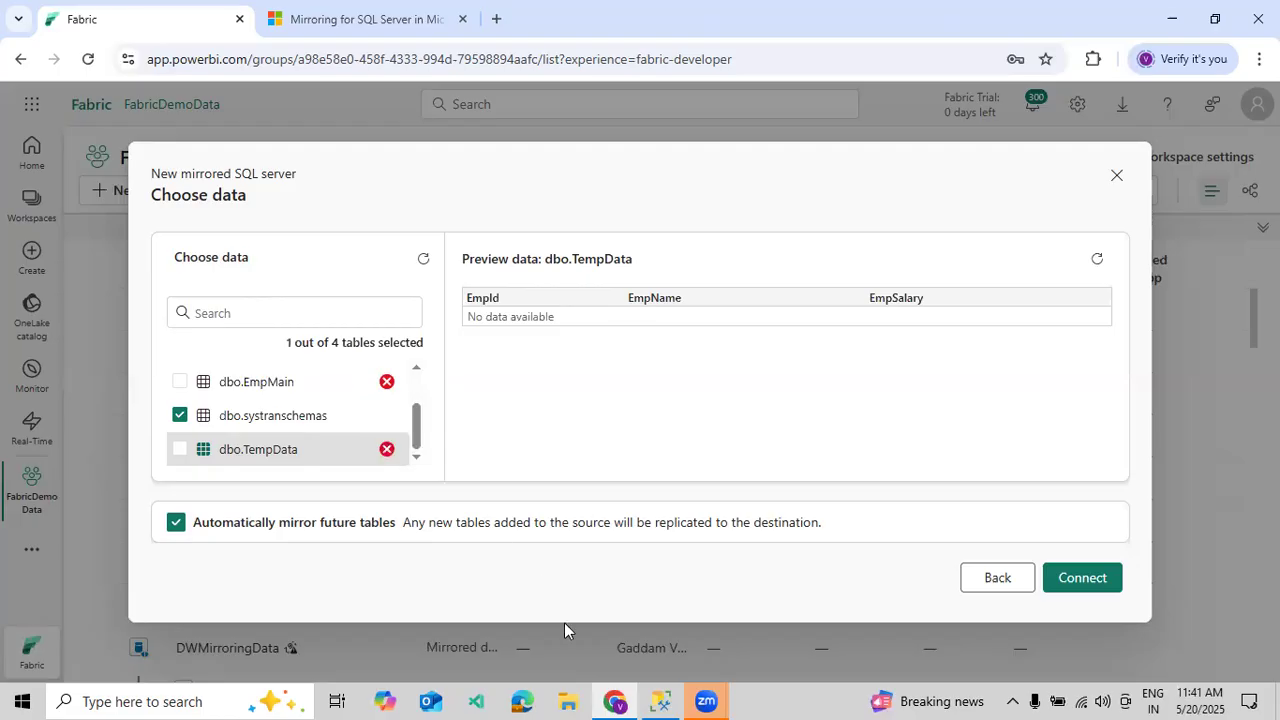
In SQL Server Management Studio, run the statement creating table SalesData with EmpId INT PRIMARY KEY, EmpName VARCHAR(100) and EmpSalary INT
click(660, 701)
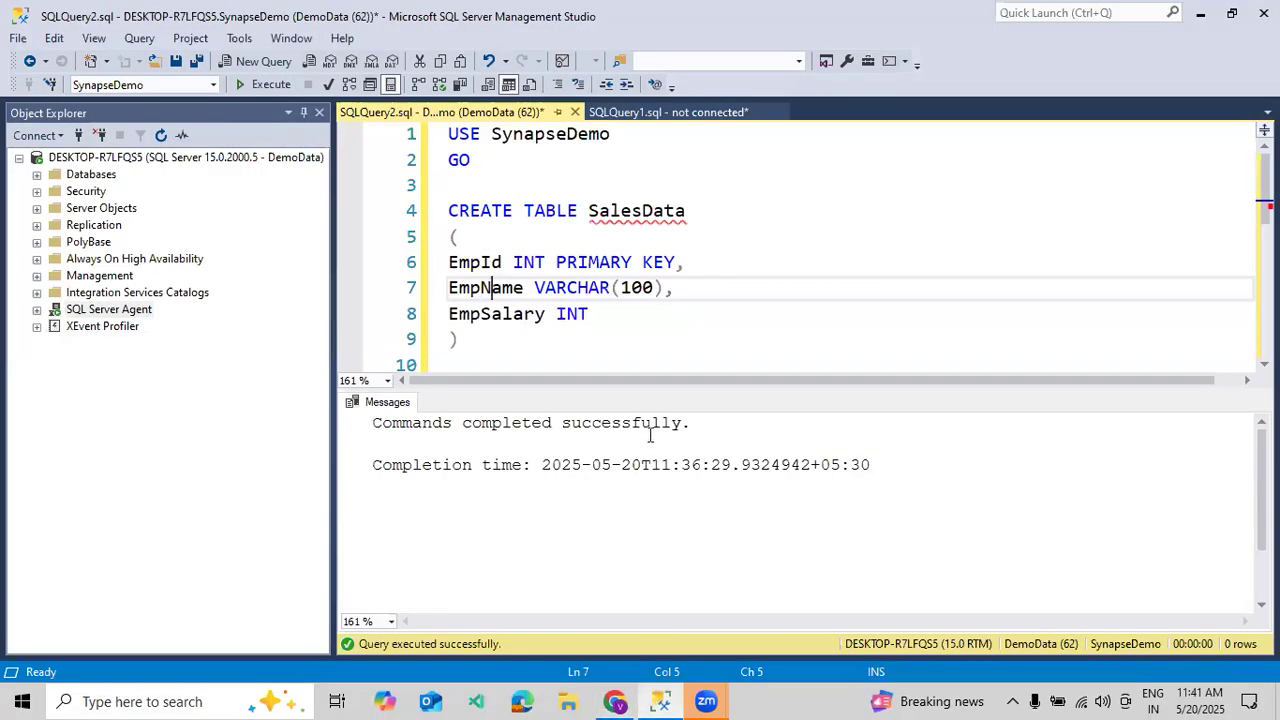
key(ctrl+r)
click(636, 213)
double_click(636, 213)
drag(556, 262, 668, 263)
drag(480, 338, 442, 212)
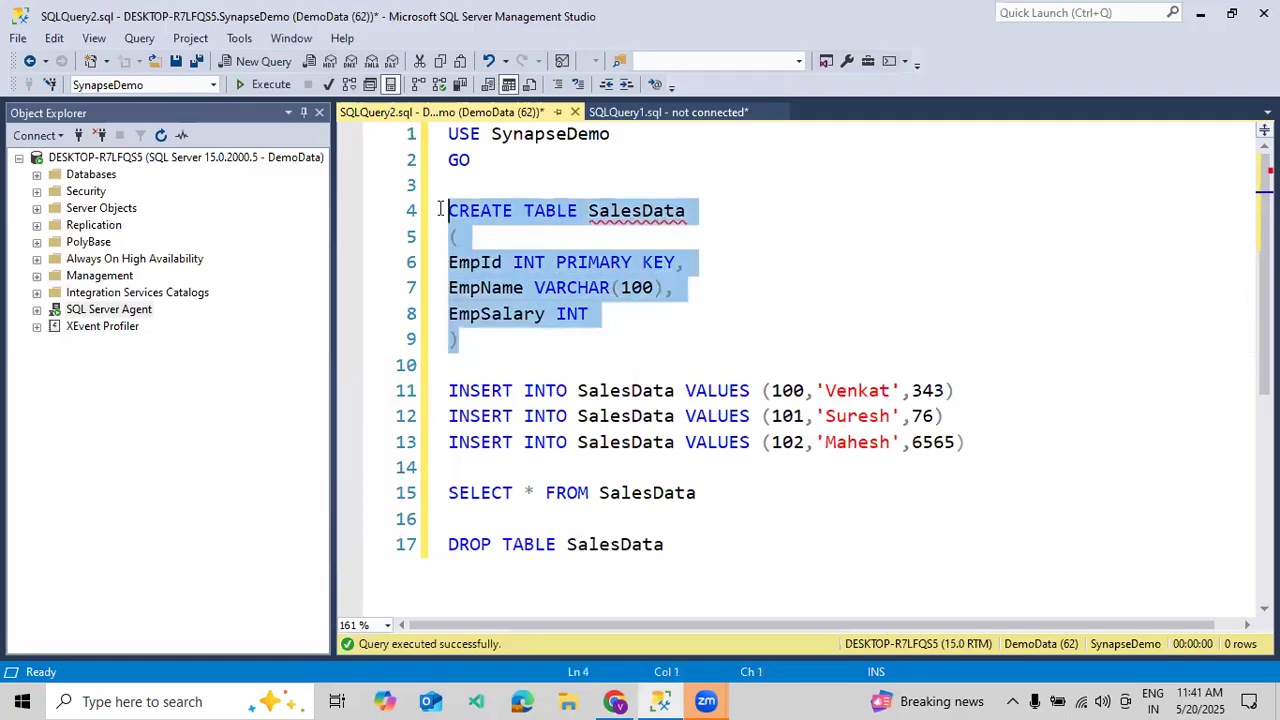
click(264, 89)
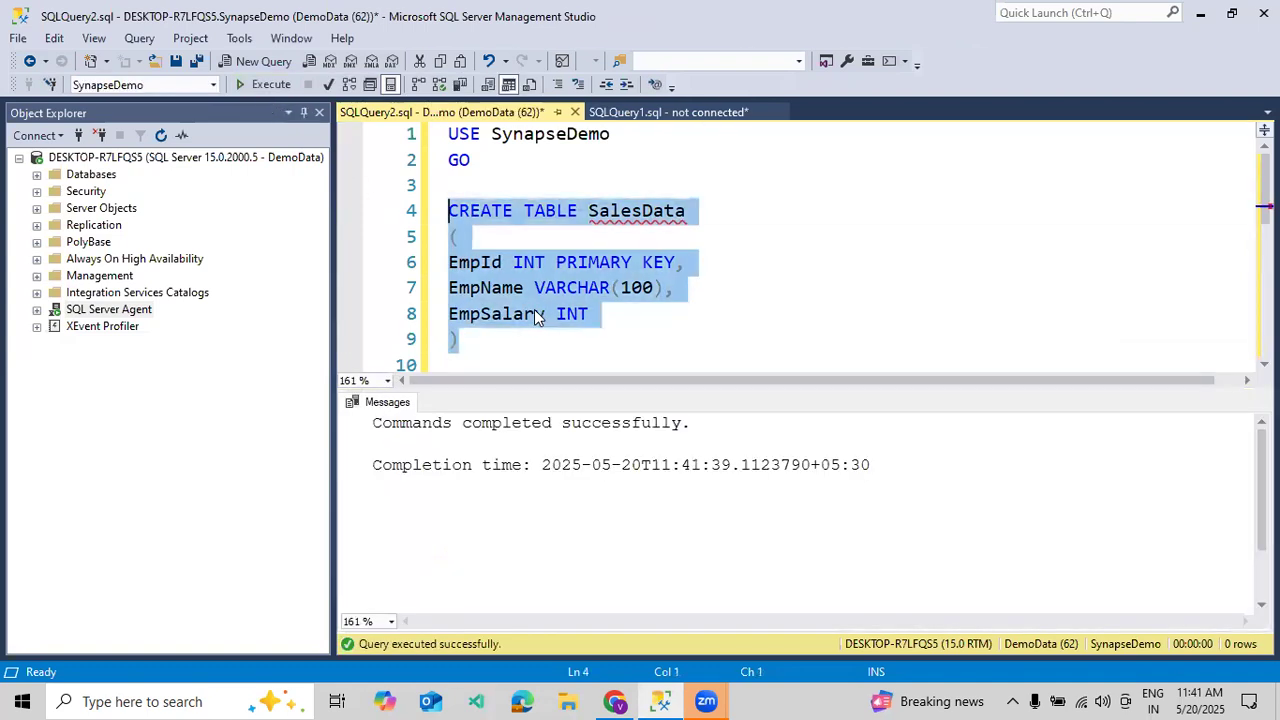
Run the three INSERT statements that add the rows with EmpId 100, 101 and 102 to SalesData
key(ctrl+r)
drag(992, 443, 448, 390)
click(268, 86)
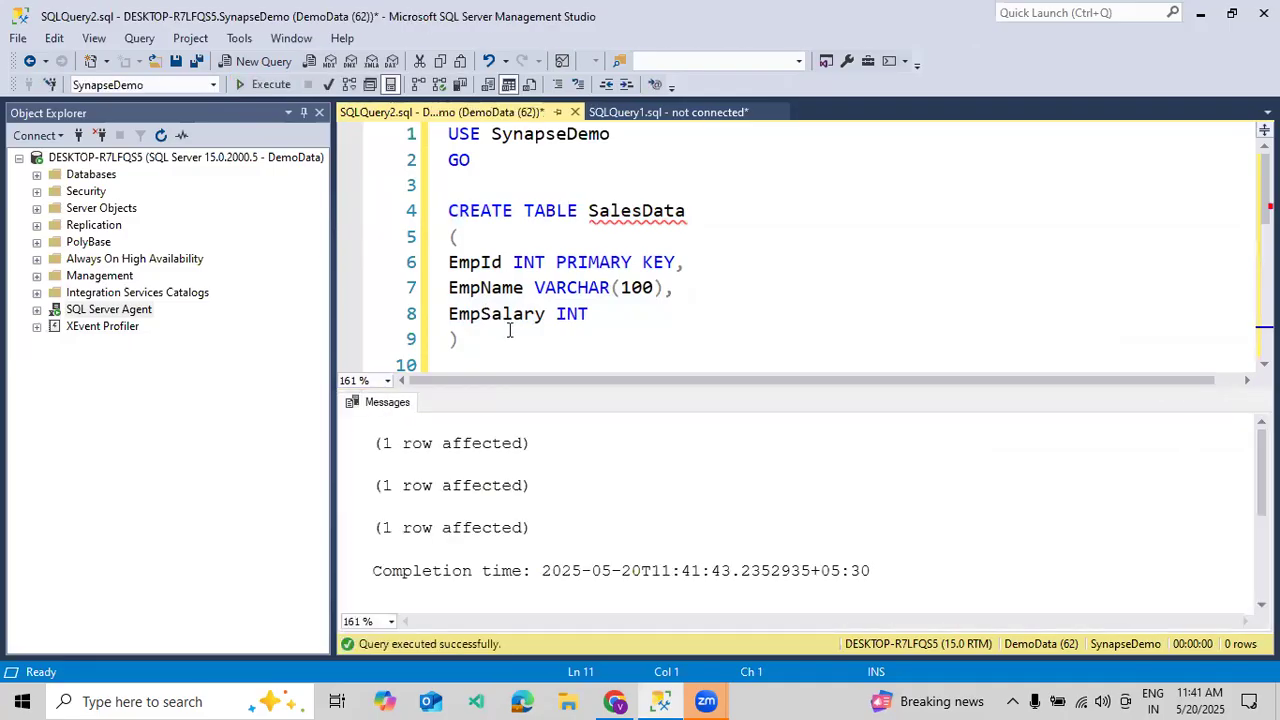
Run SELECT * FROM SalesData to check the inserted rows, and hide the results pane
key(ctrl+r)
drag(700, 496, 450, 467)
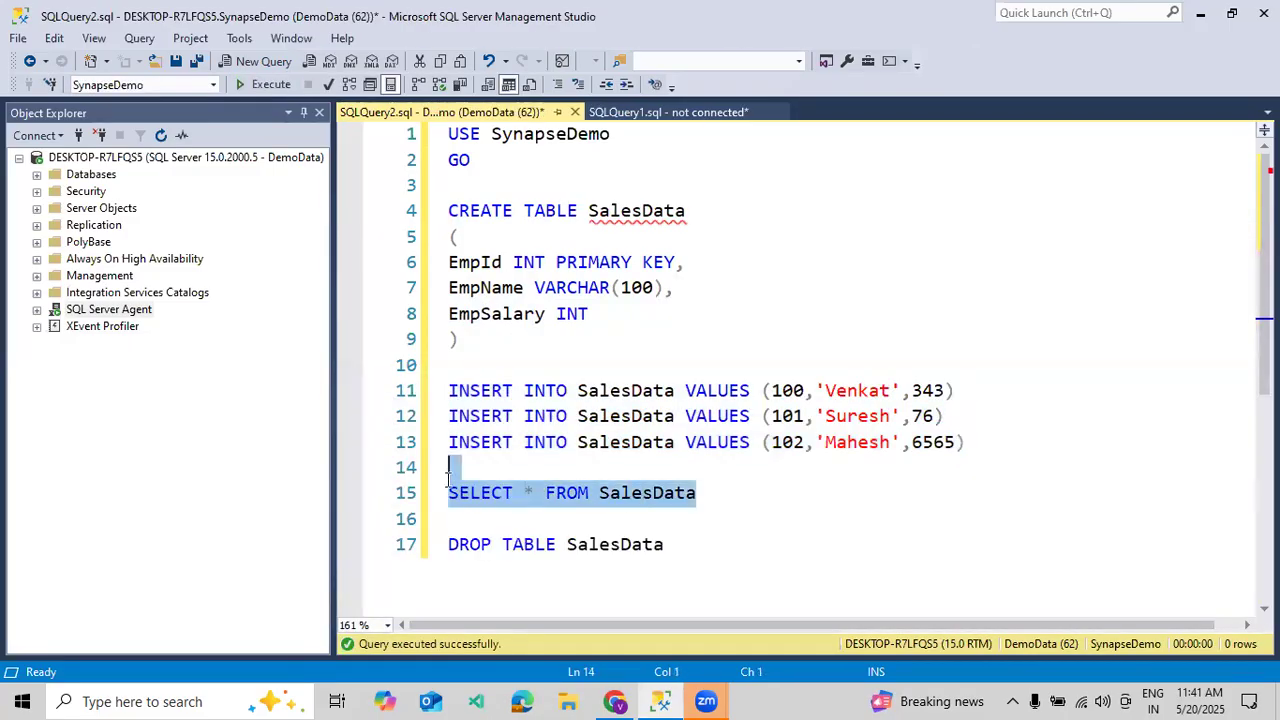
click(264, 84)
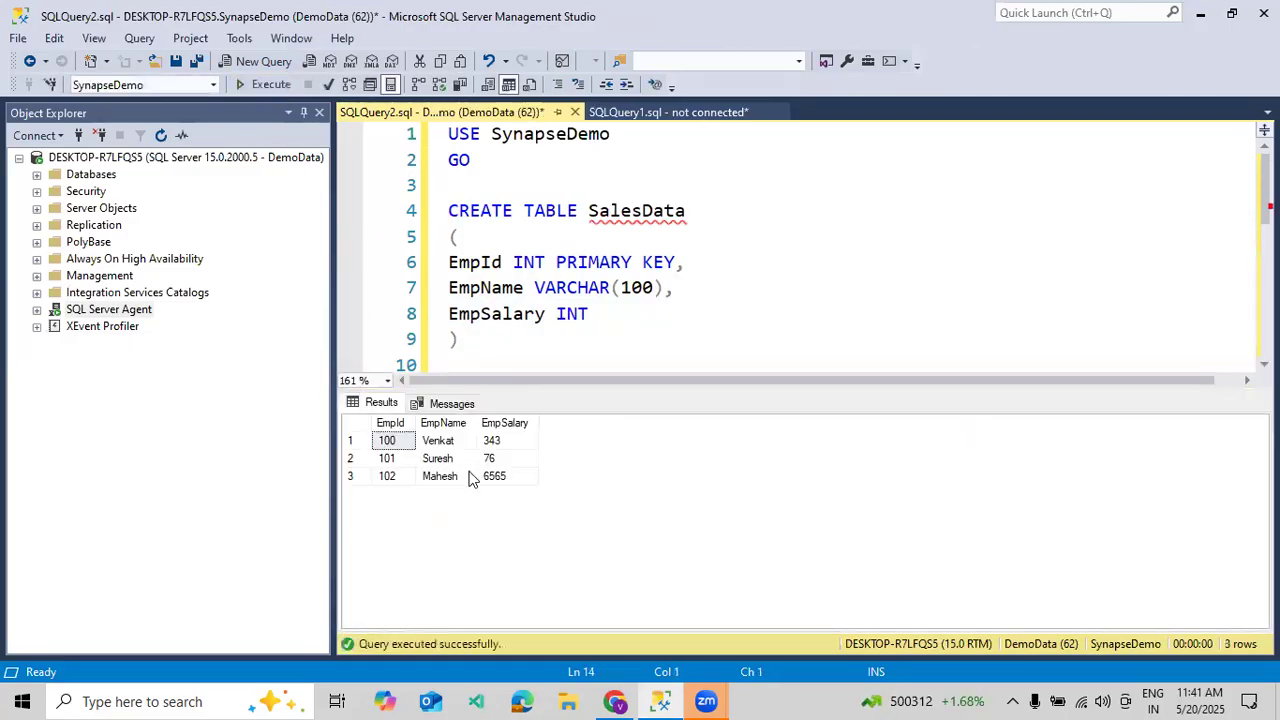
key(ctrl+r)
In Fabric, reload the source table list, select only dbo.SalesData for mirroring, preview its data and connect
click(614, 701)
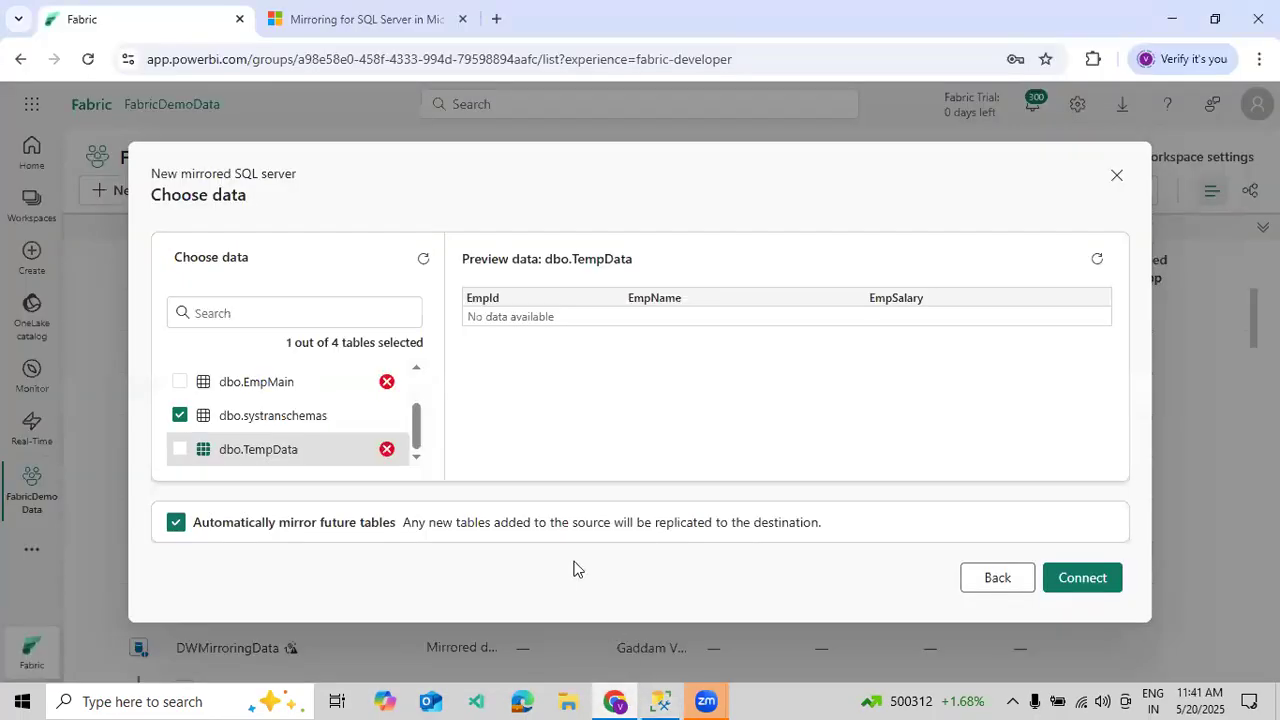
scroll(355, 373, up, 2)
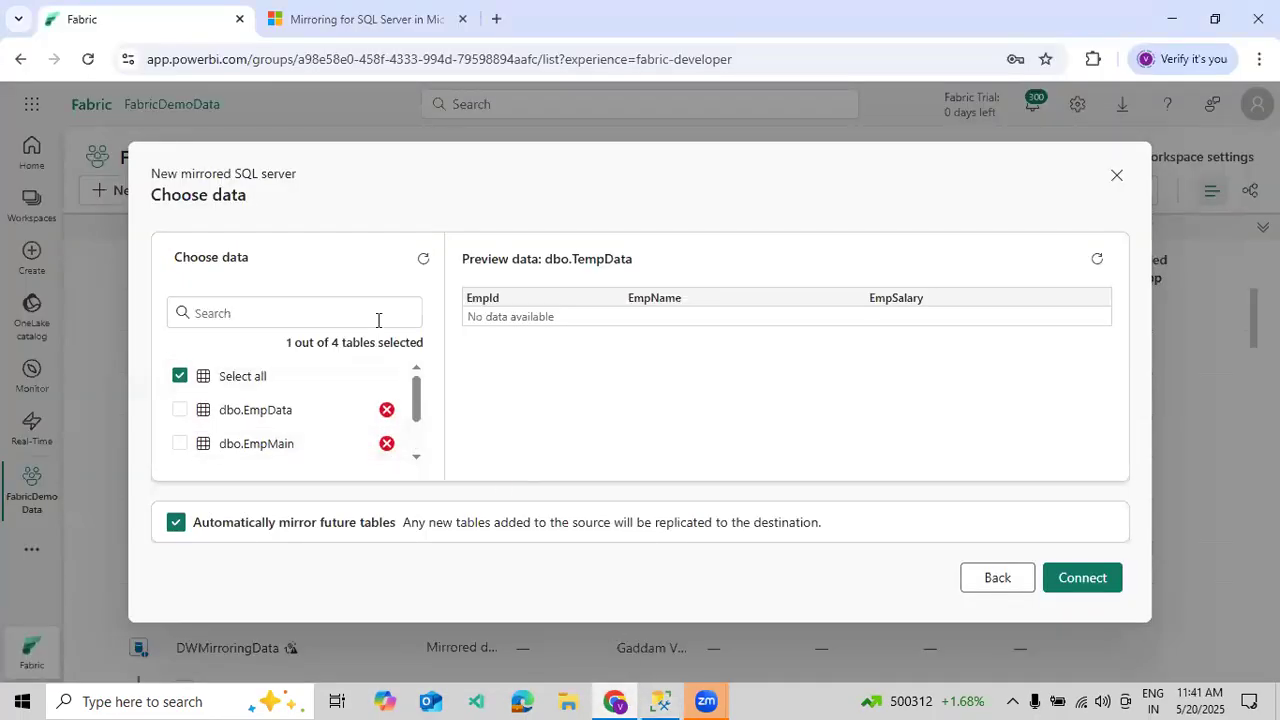
click(423, 259)
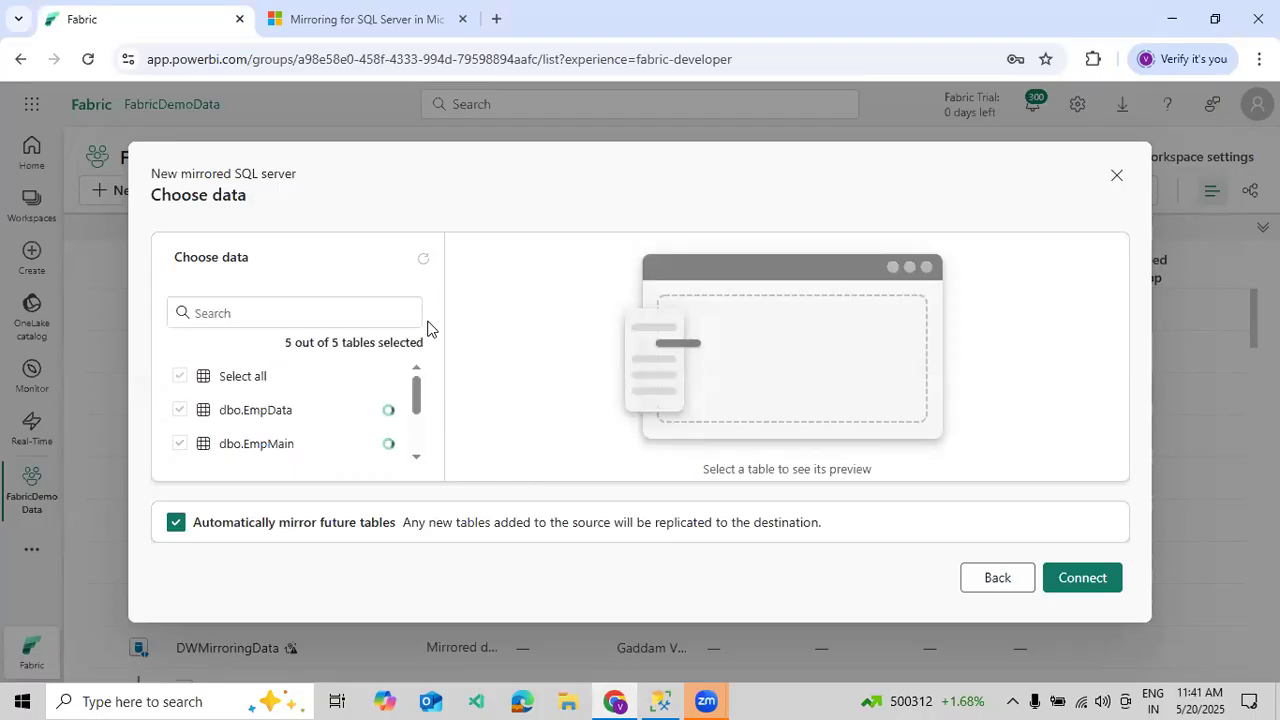
scroll(206, 428, down, 2)
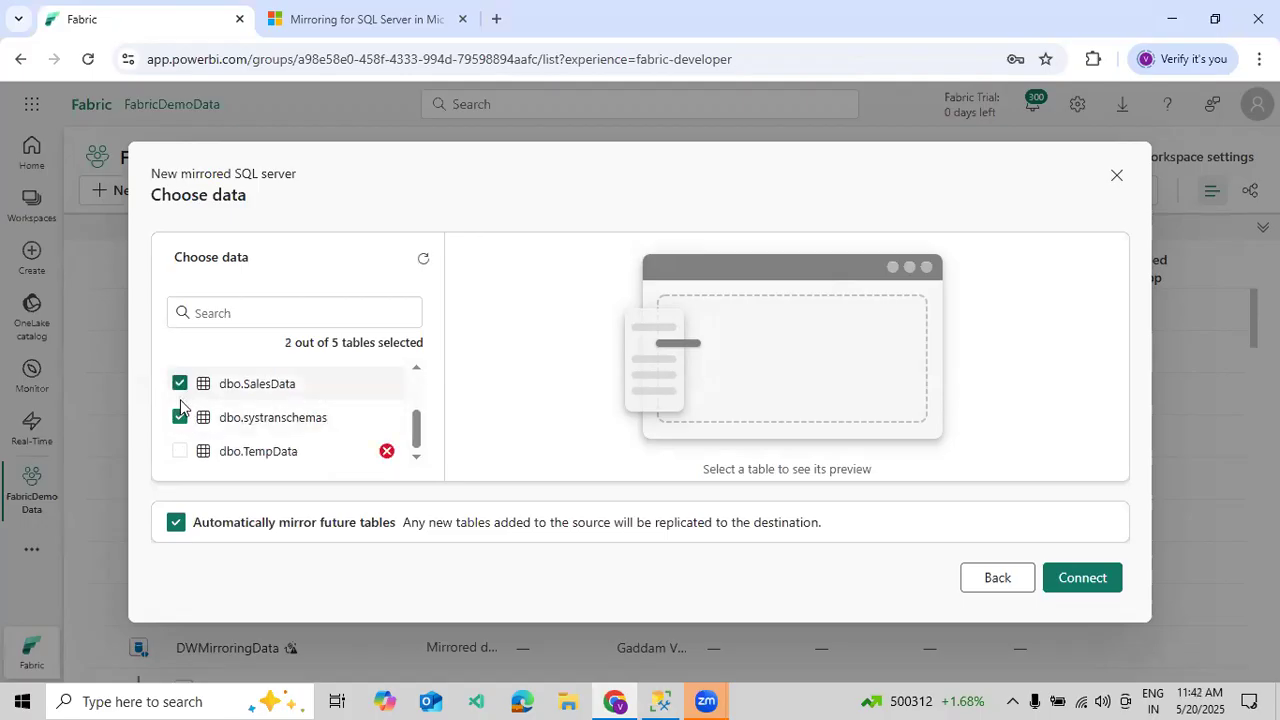
click(180, 420)
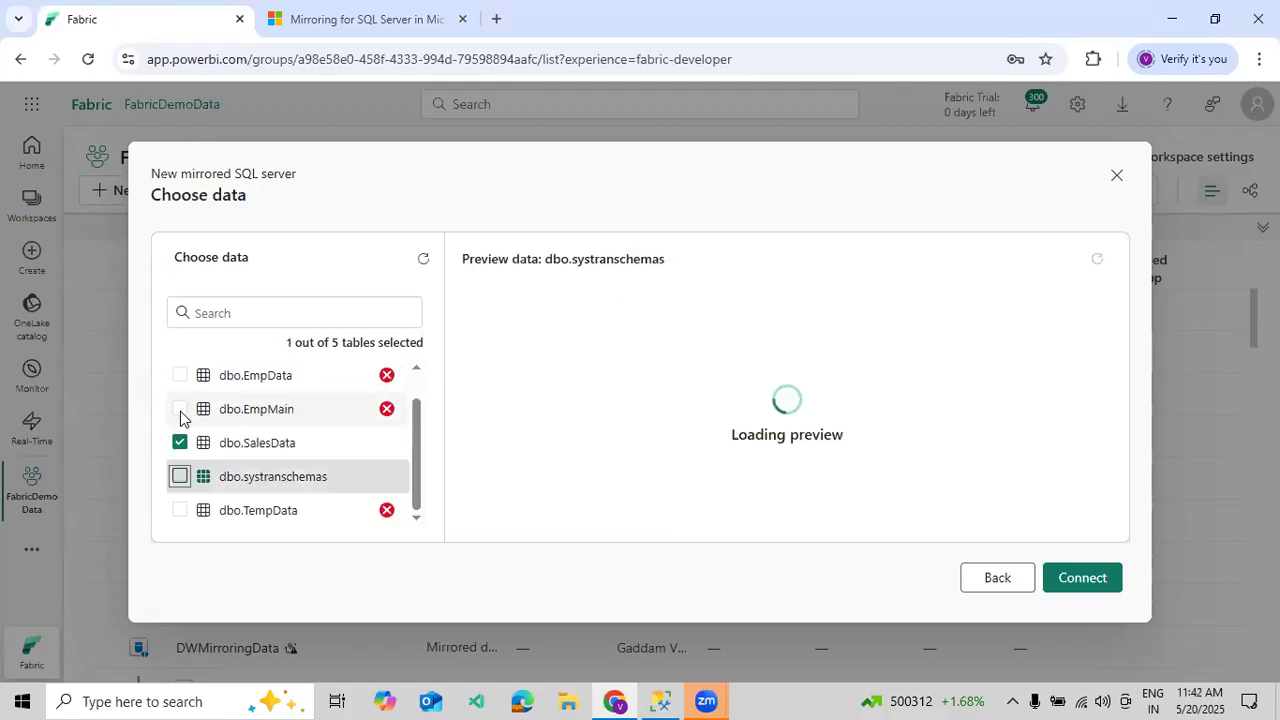
click(248, 457)
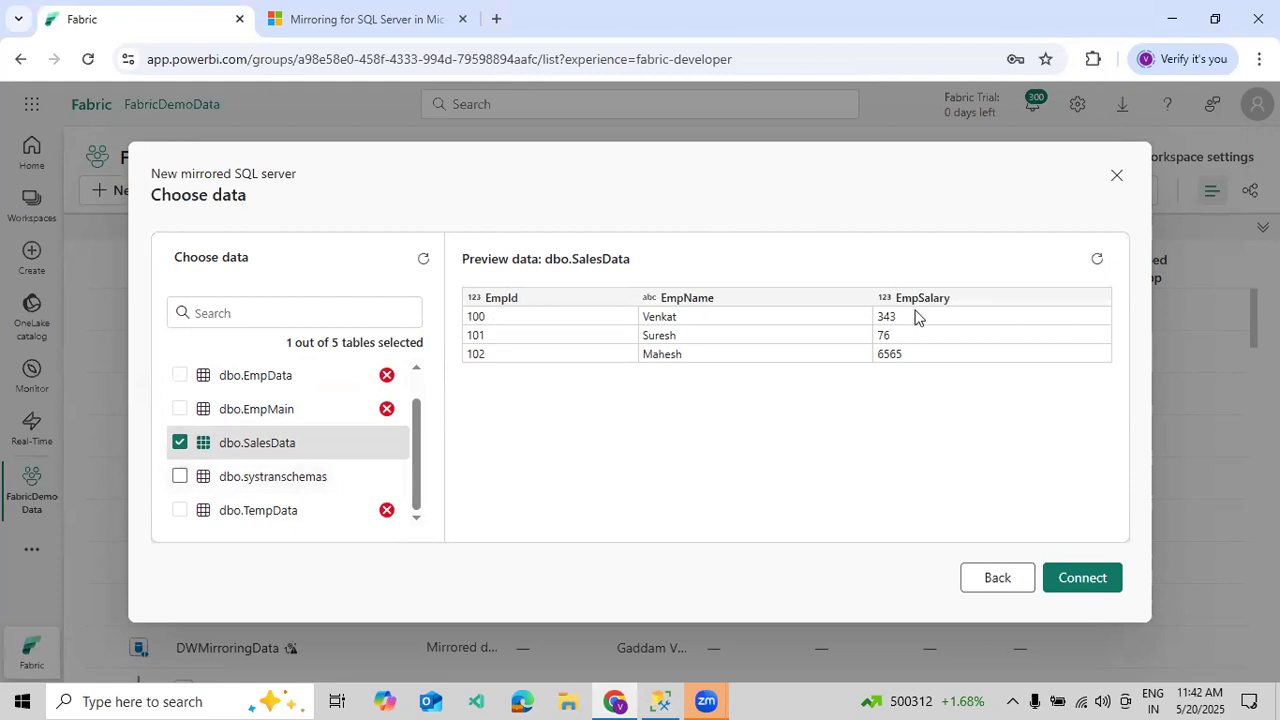
click(1057, 582)
Name the destination AdventureMirrorDB and create the mirrored database
click(510, 318)
click(509, 317)
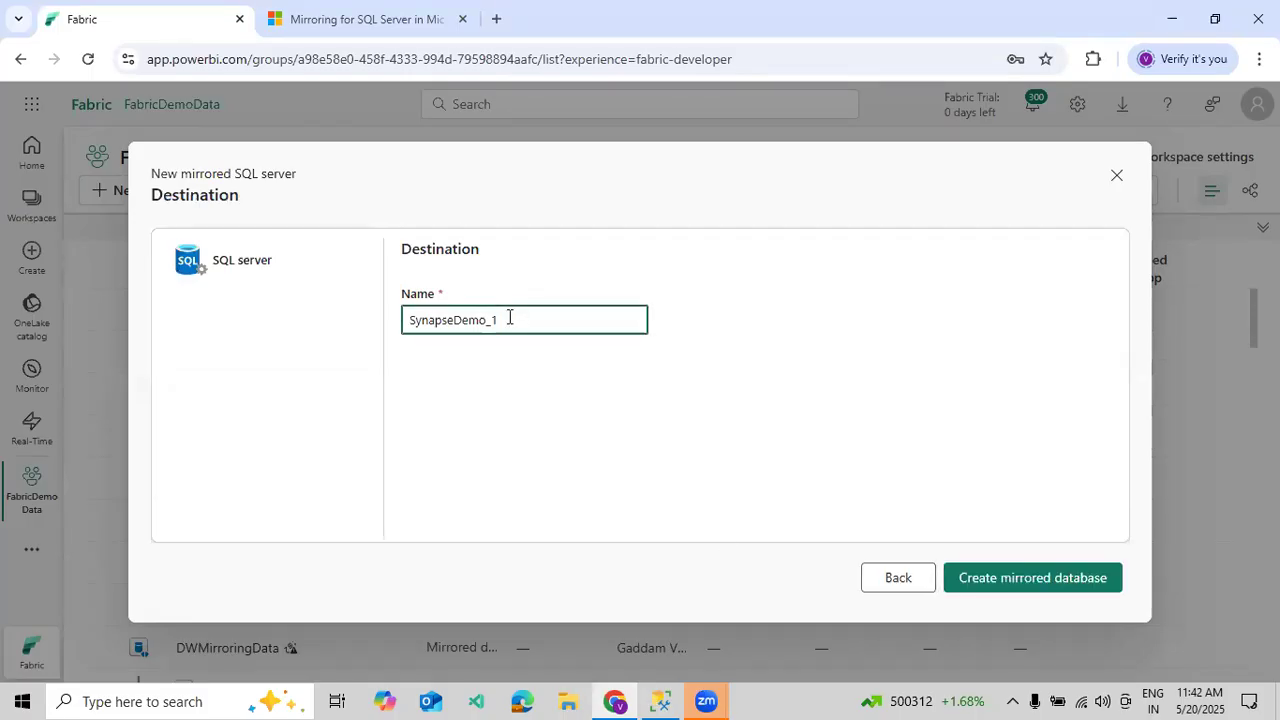
double_click(509, 317)
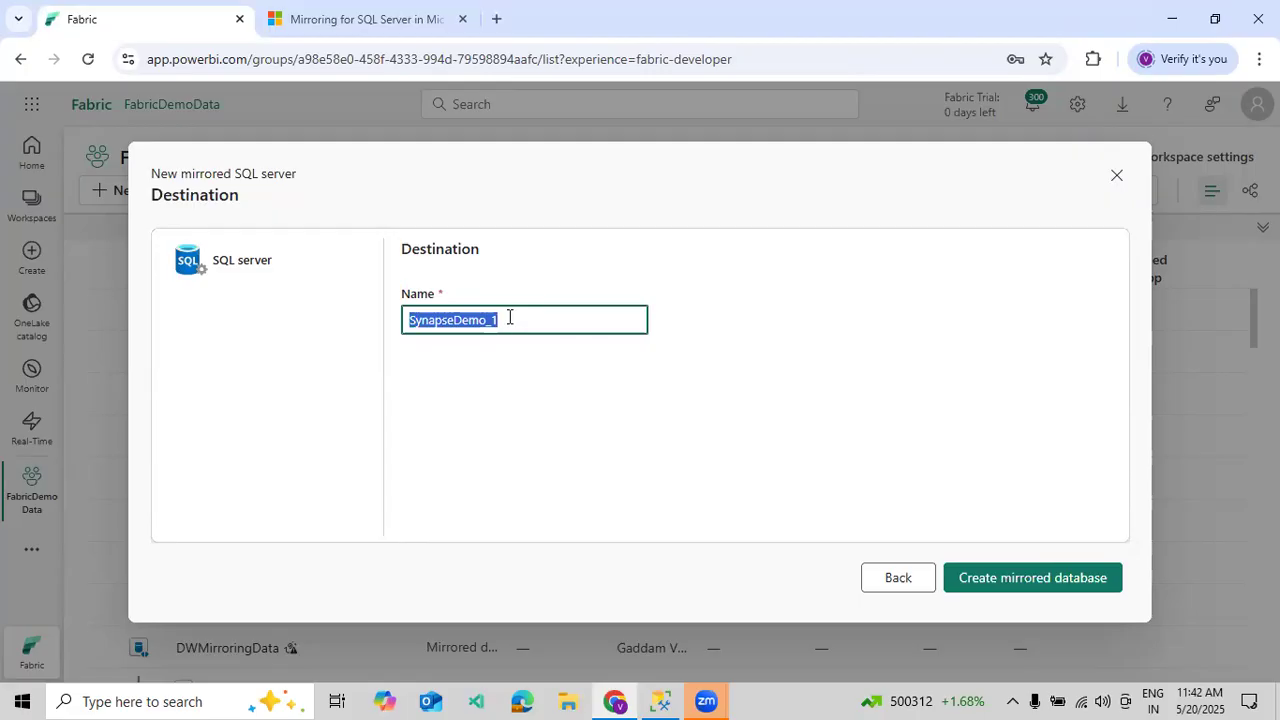
text(Adventru)
key(BackSpace)
key(BackSpace)
text(ureMirrorDB)
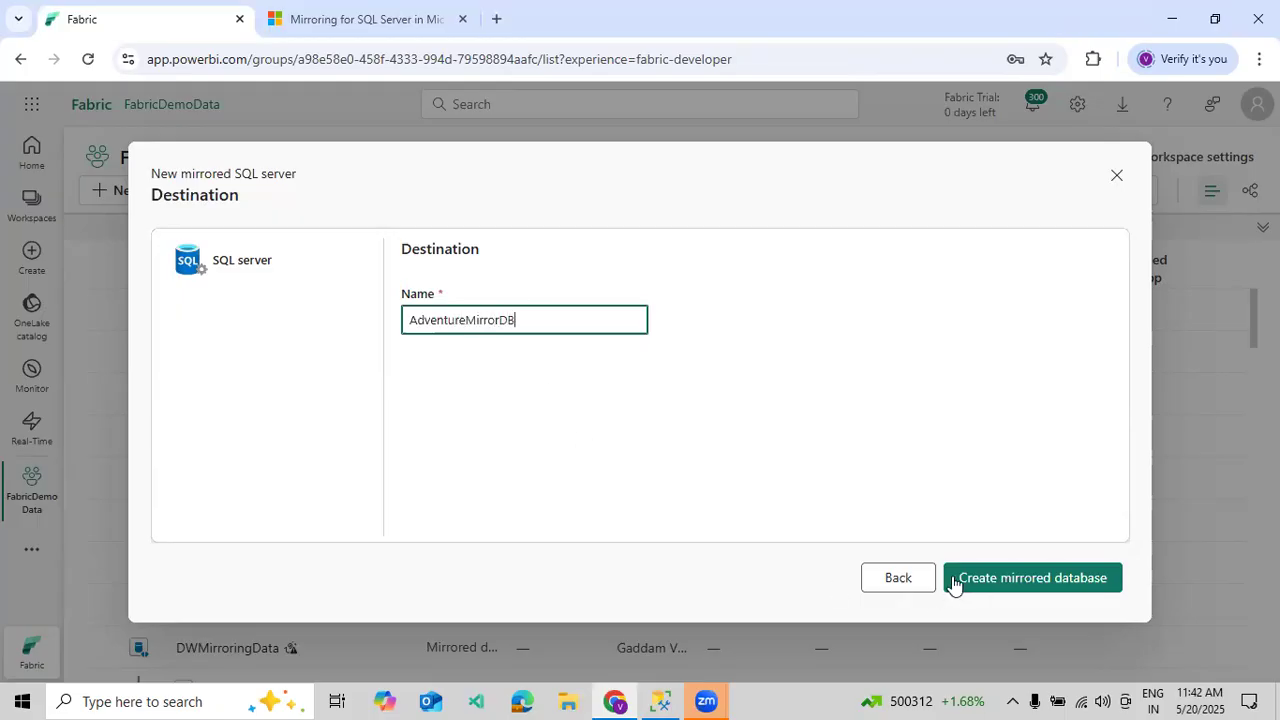
click(954, 578)
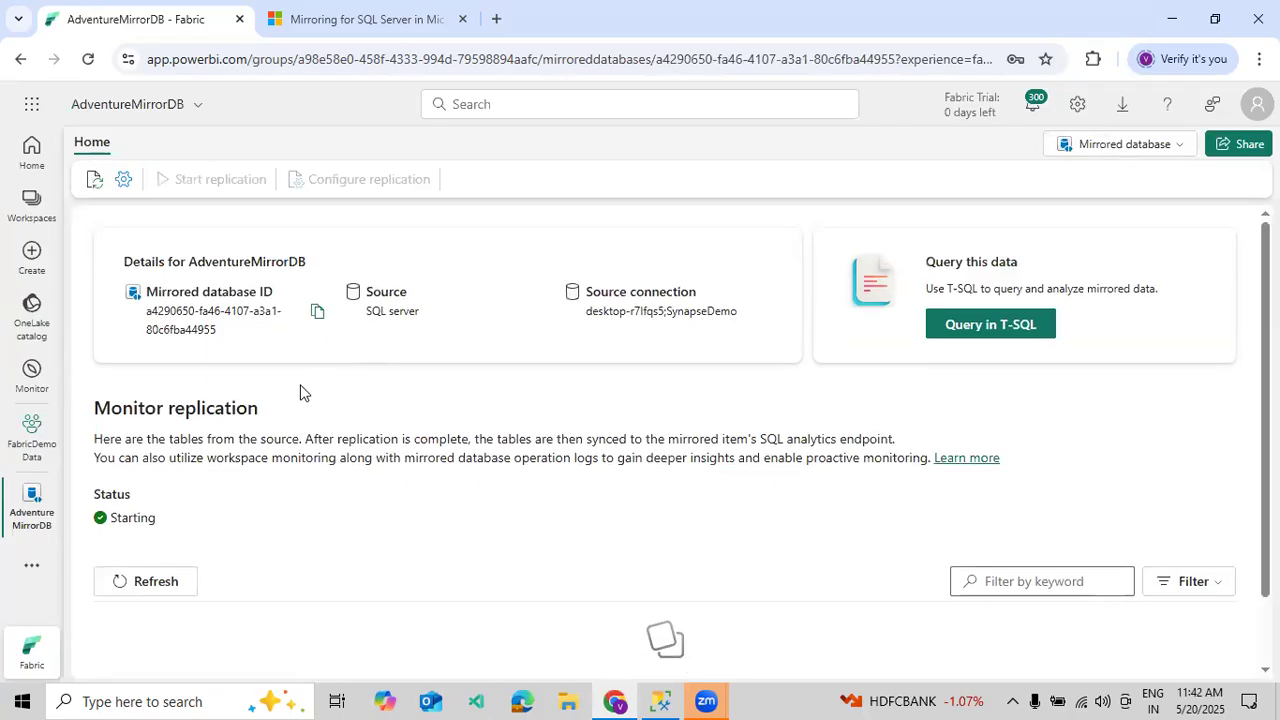
scroll(300, 392, down, 1)
scroll(300, 392, up, 1)
key(alt+Tab)
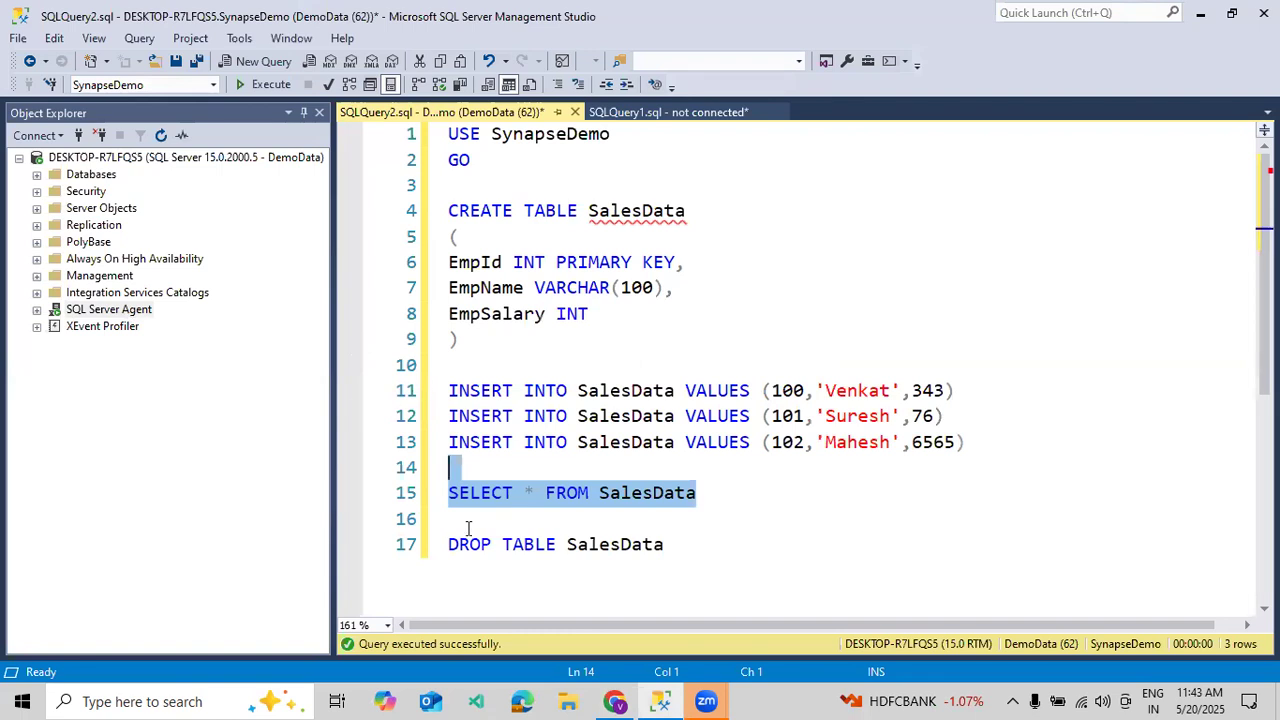
click(611, 700)
click(630, 697)
click(618, 700)
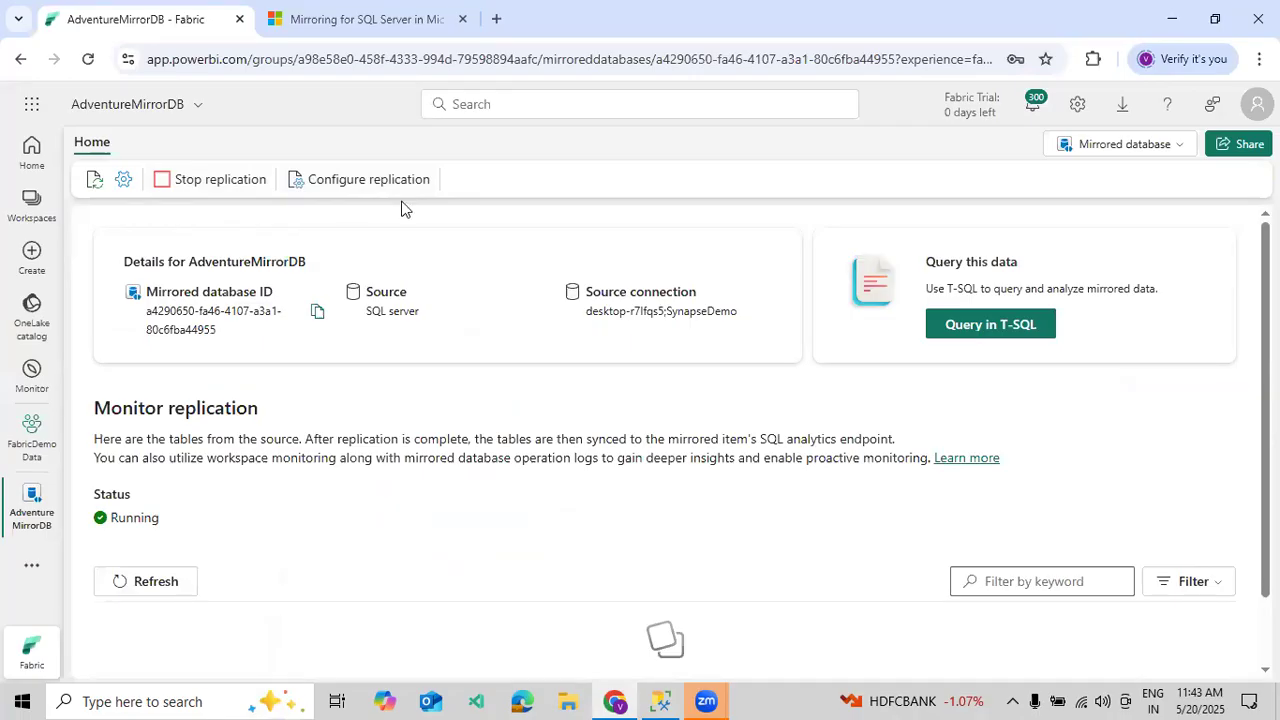
Refresh AdventureMirrorDB's replication monitor repeatedly to check whether any tables have been replicated
scroll(200, 450, down, 1)
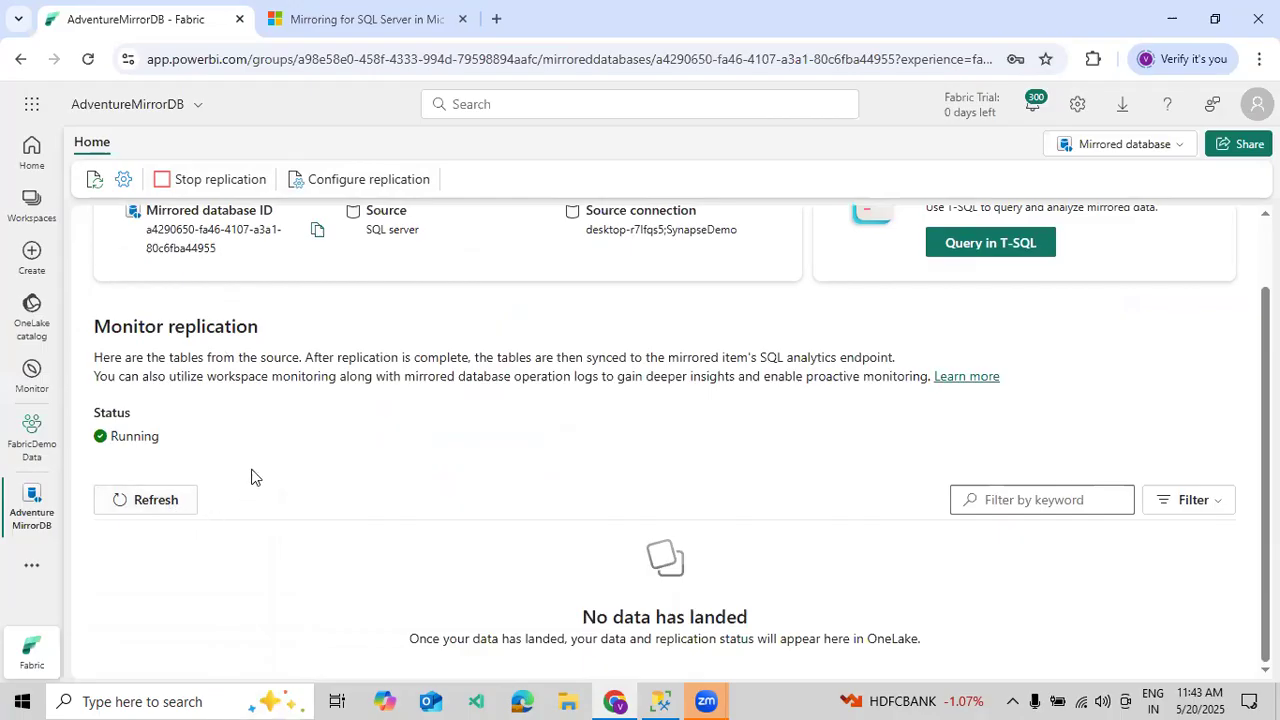
click(149, 507)
click(158, 505)
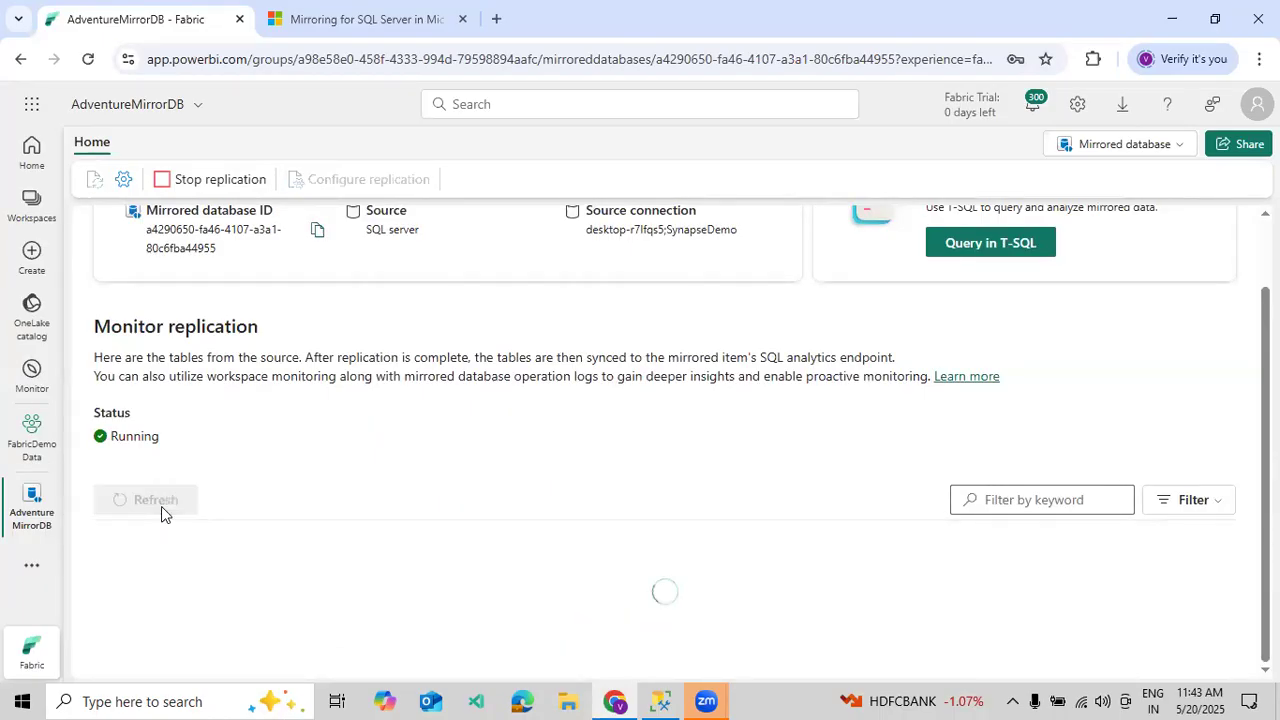
click(161, 507)
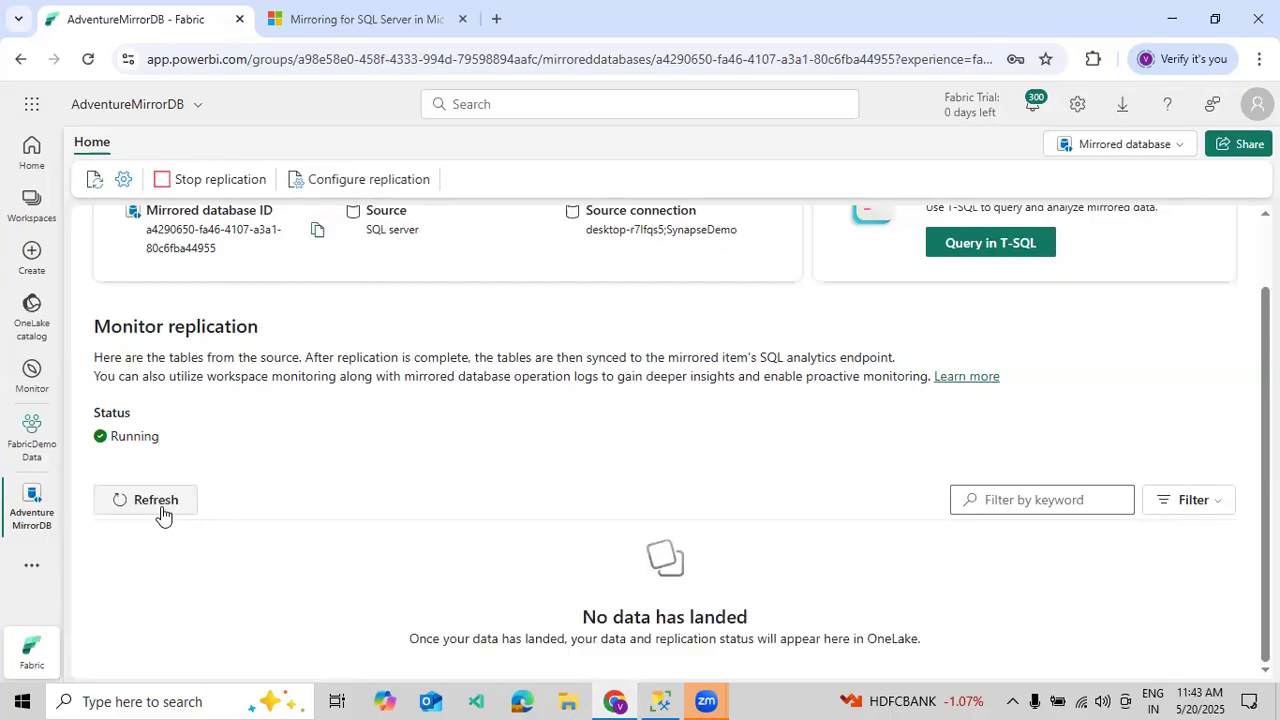
click(162, 510)
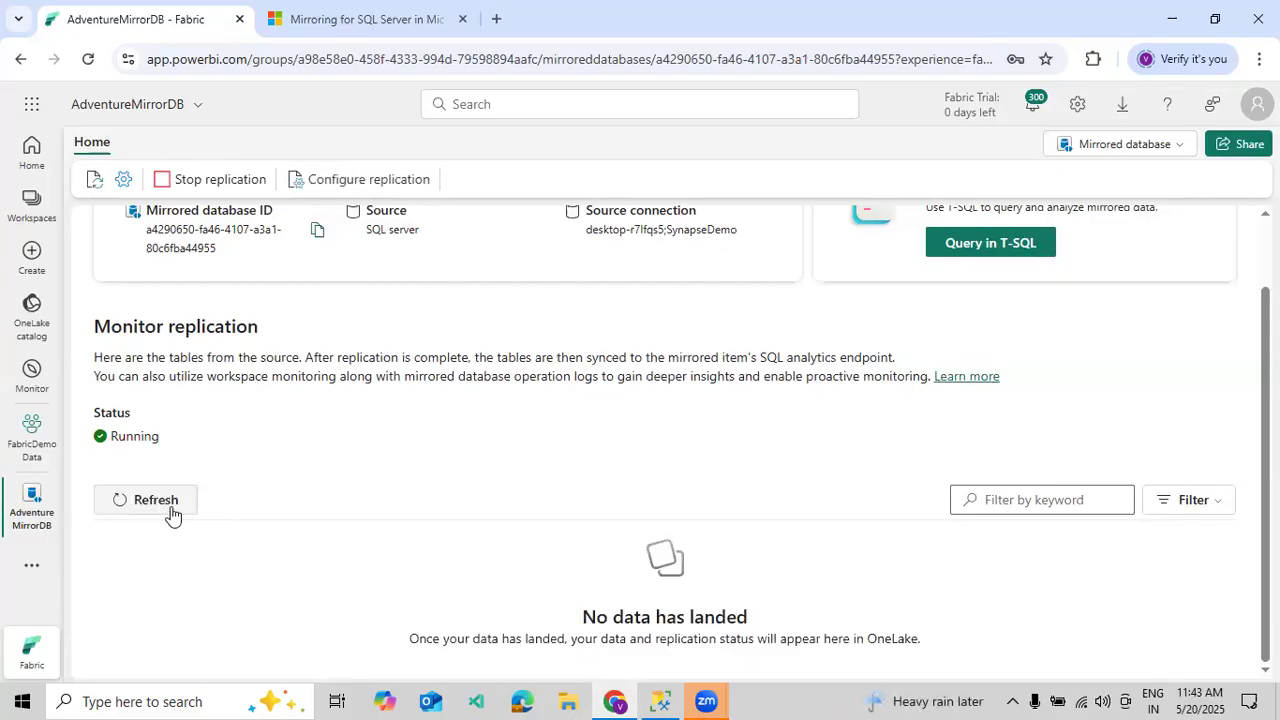
click(171, 514)
click(171, 514)
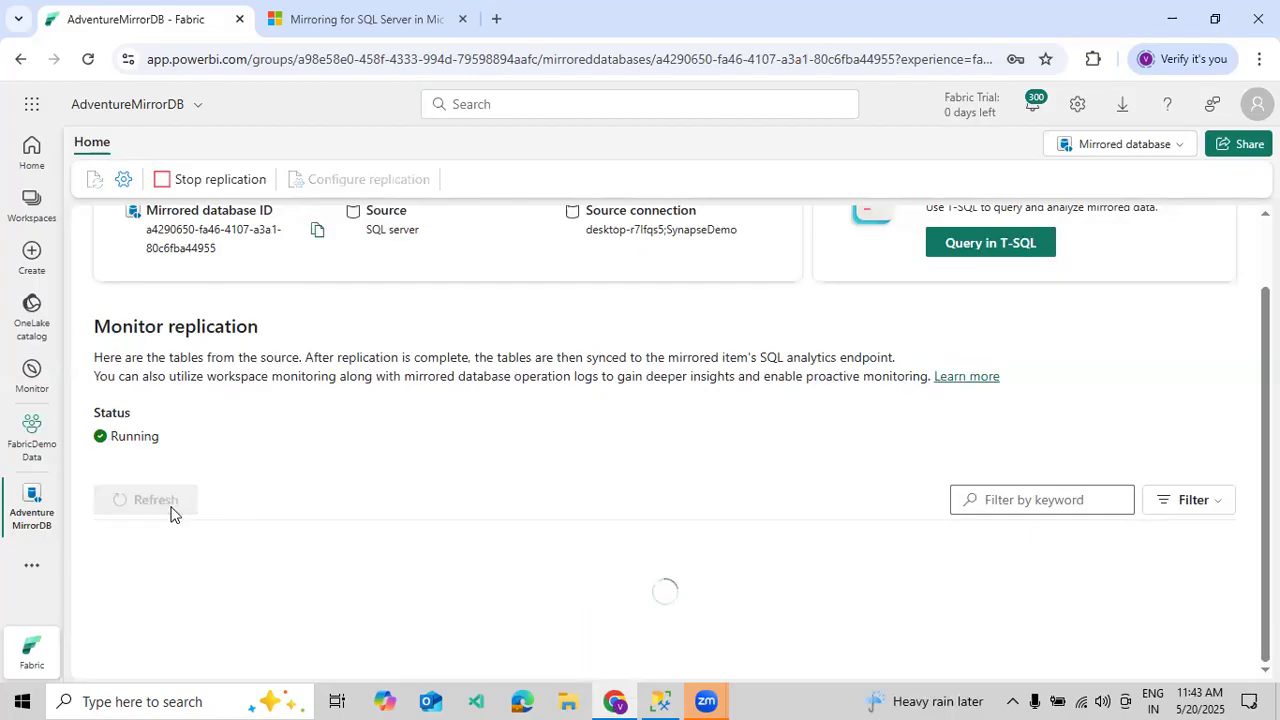
Examine the SQL endpoint and About settings of the AdventureMirrorDB mirrored database, and close the settings
scroll(200, 480, up, 2)
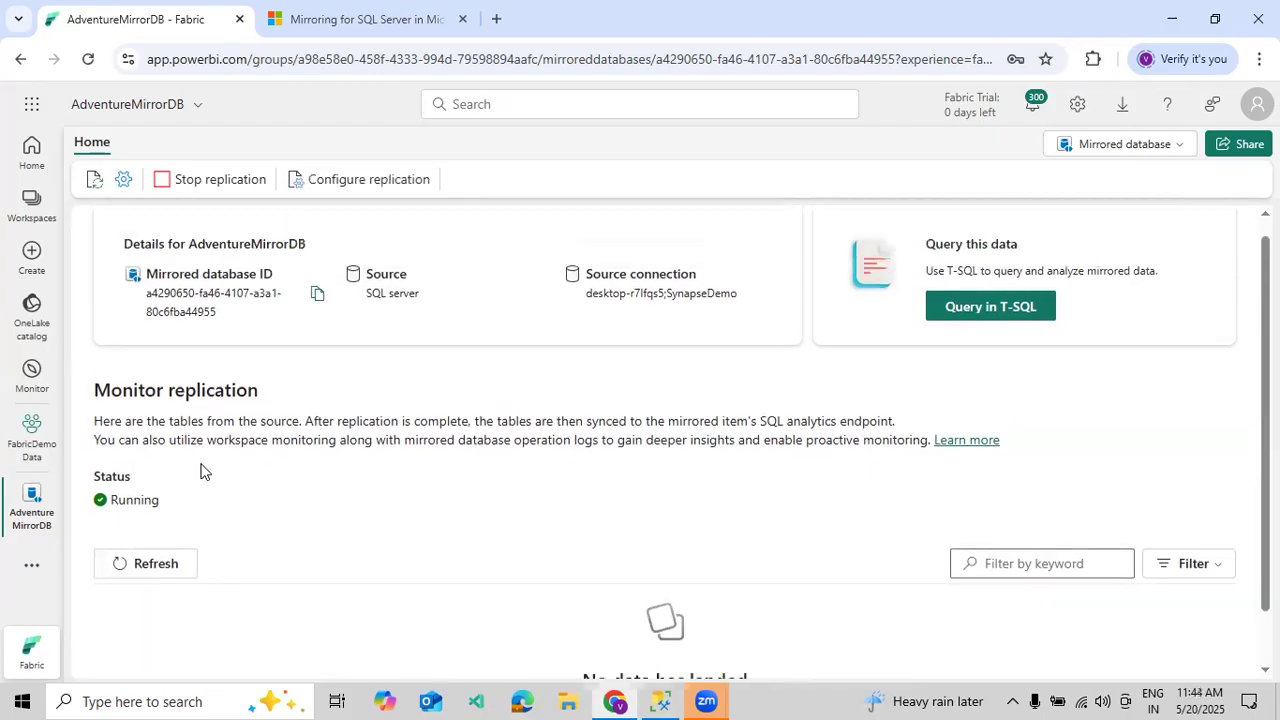
click(124, 181)
click(475, 305)
click(494, 241)
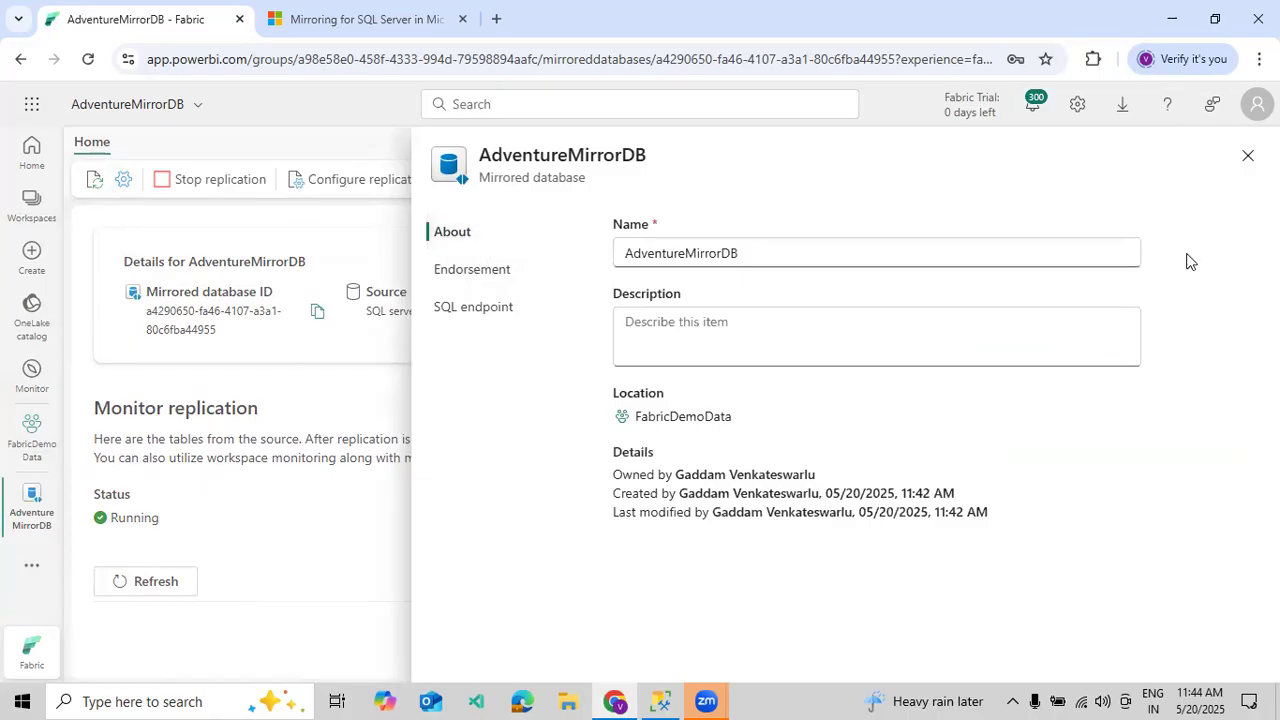
click(1247, 156)
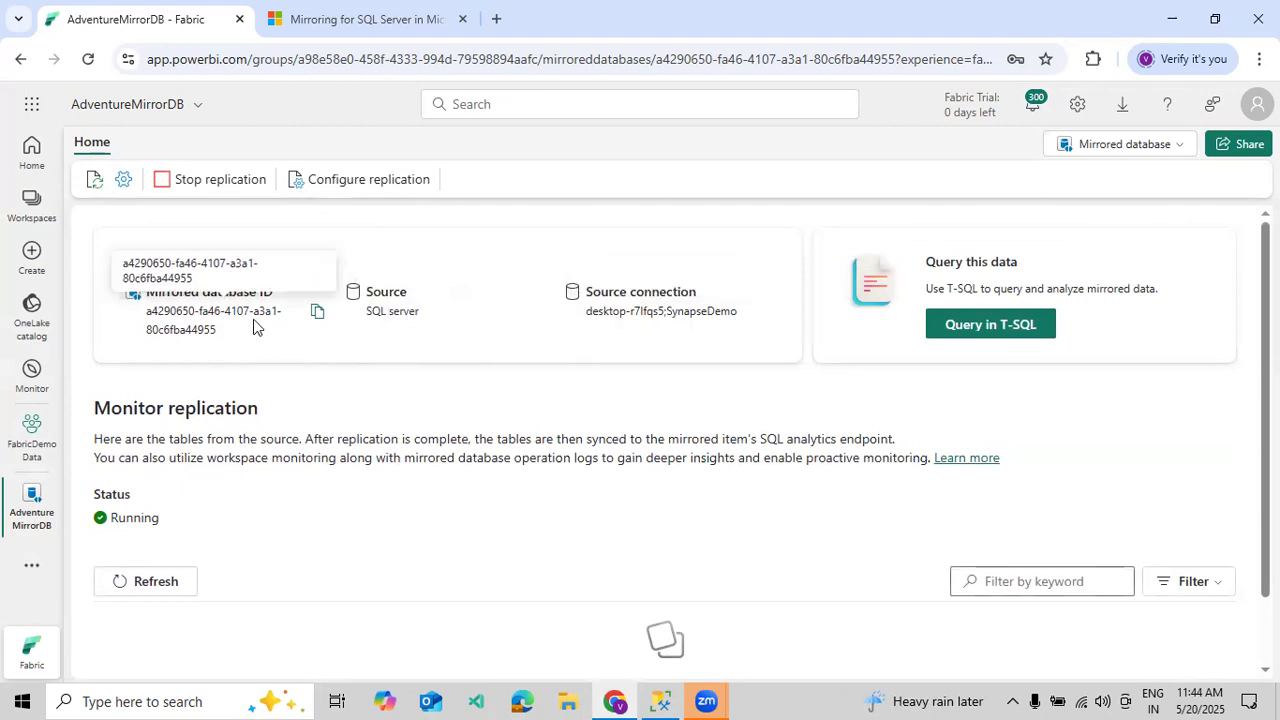
Refresh the replication monitor again and check the status and replicated rows of the SalesData table
scroll(253, 488, down, 1)
click(172, 506)
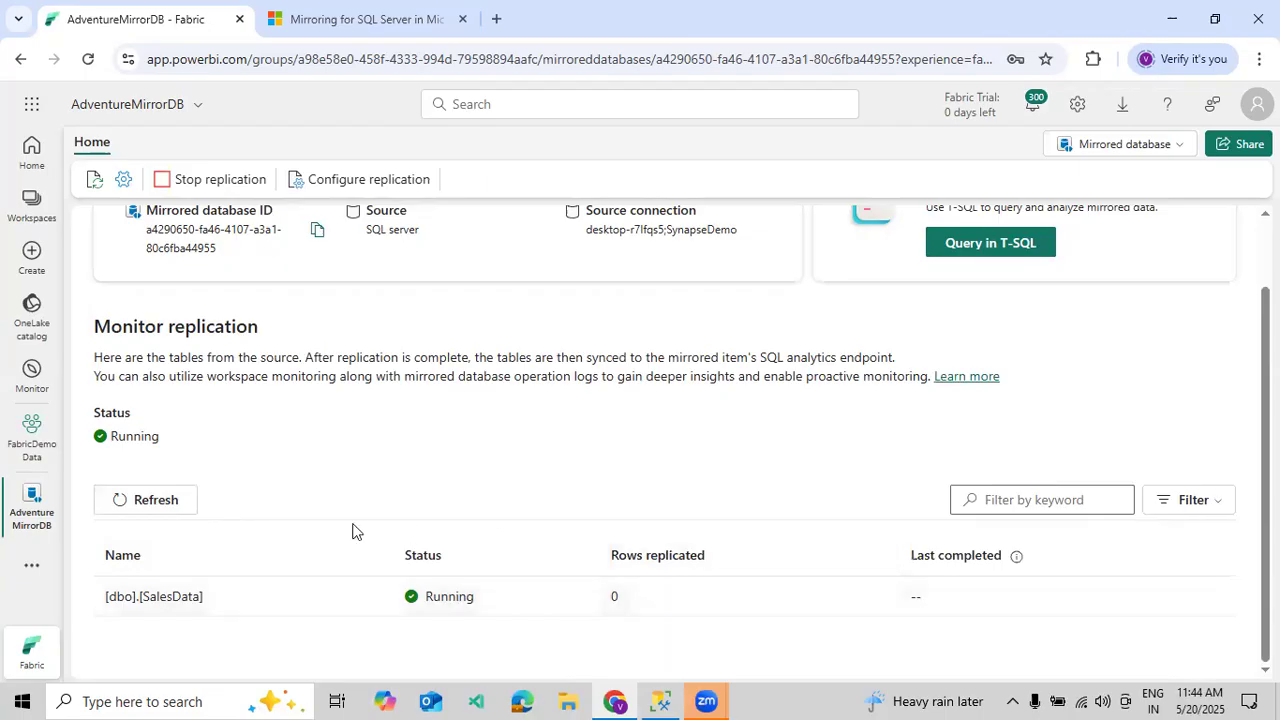
click(163, 495)
click(178, 508)
click(161, 514)
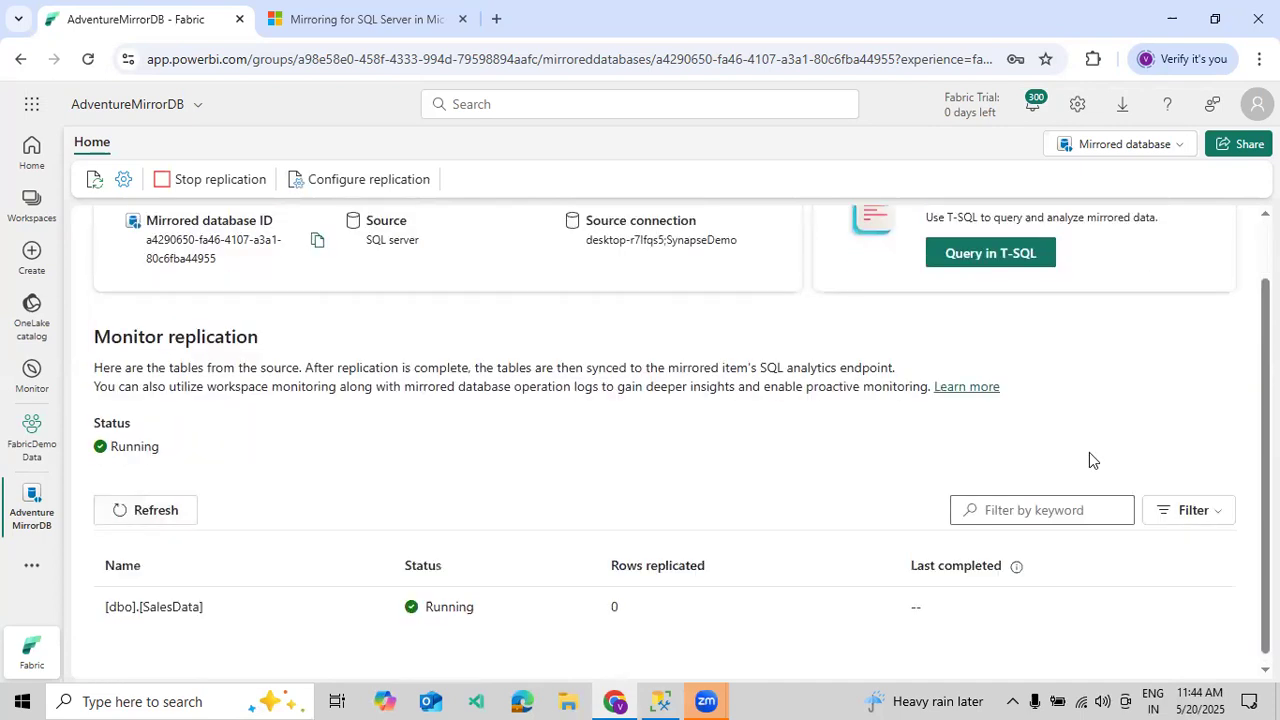
View the replication status filter options without applying one, and recheck SalesData's replication status with further refreshes
click(1183, 510)
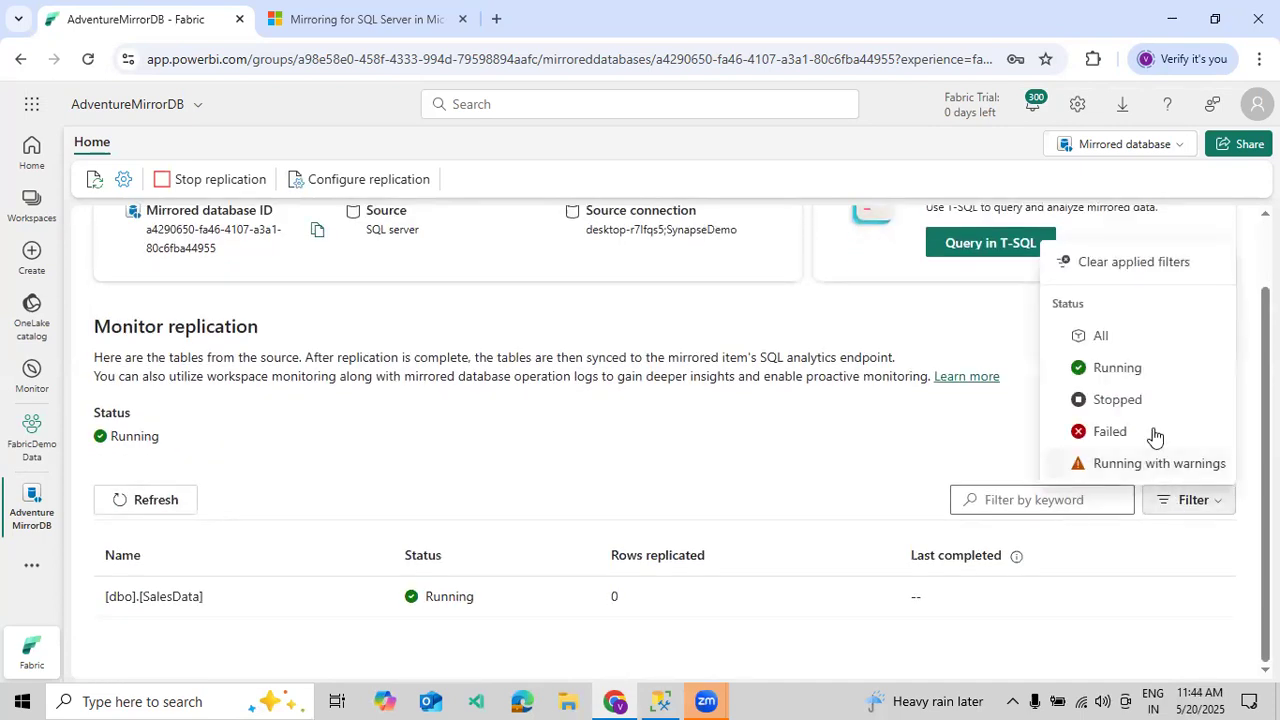
click(767, 408)
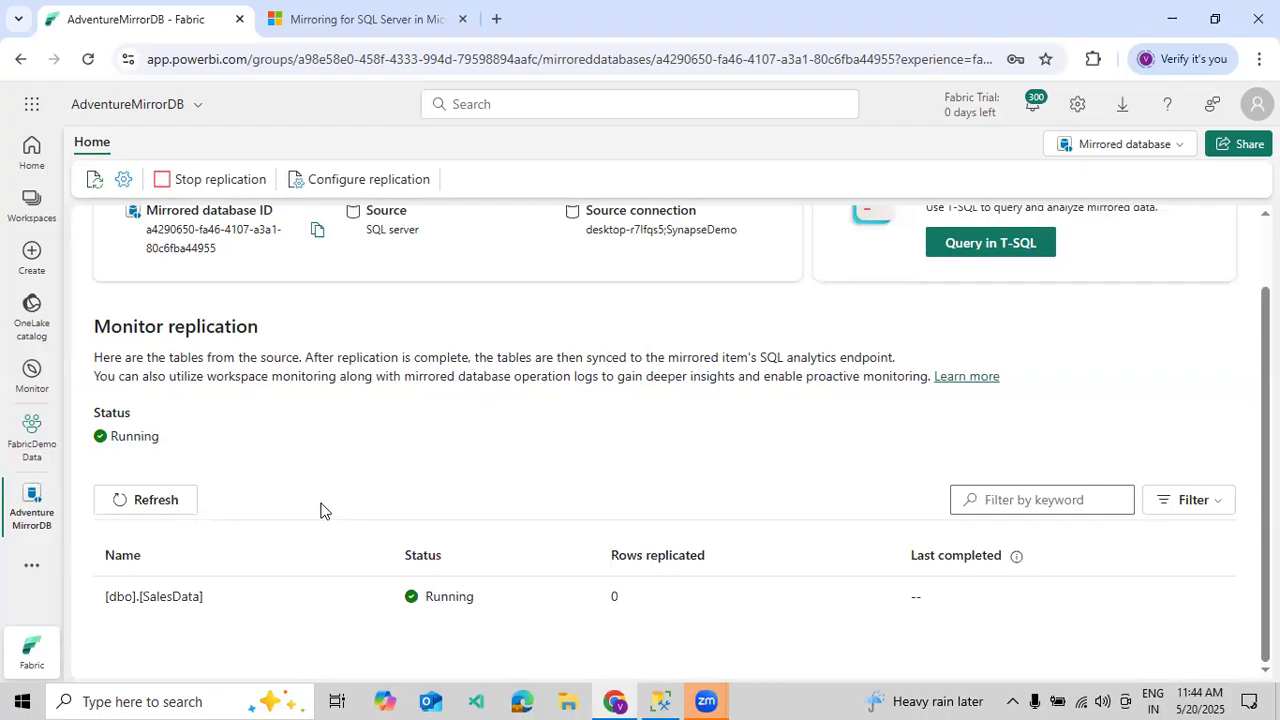
click(167, 511)
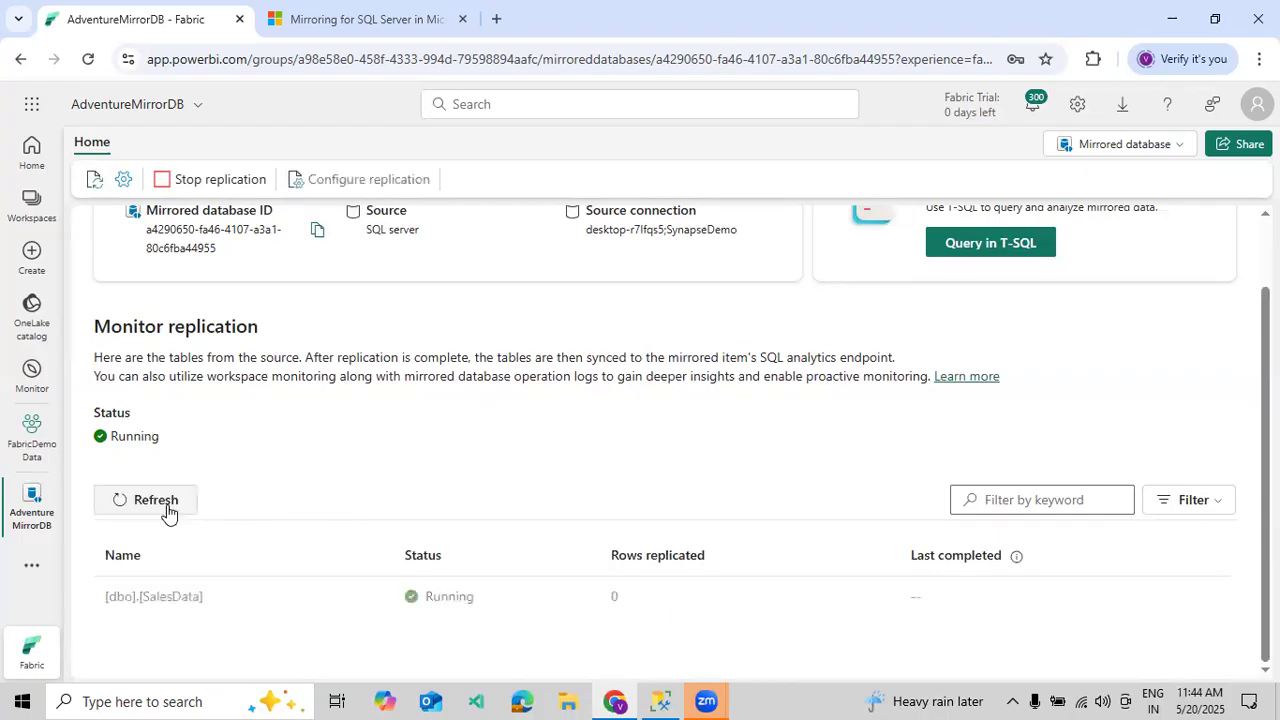
click(167, 511)
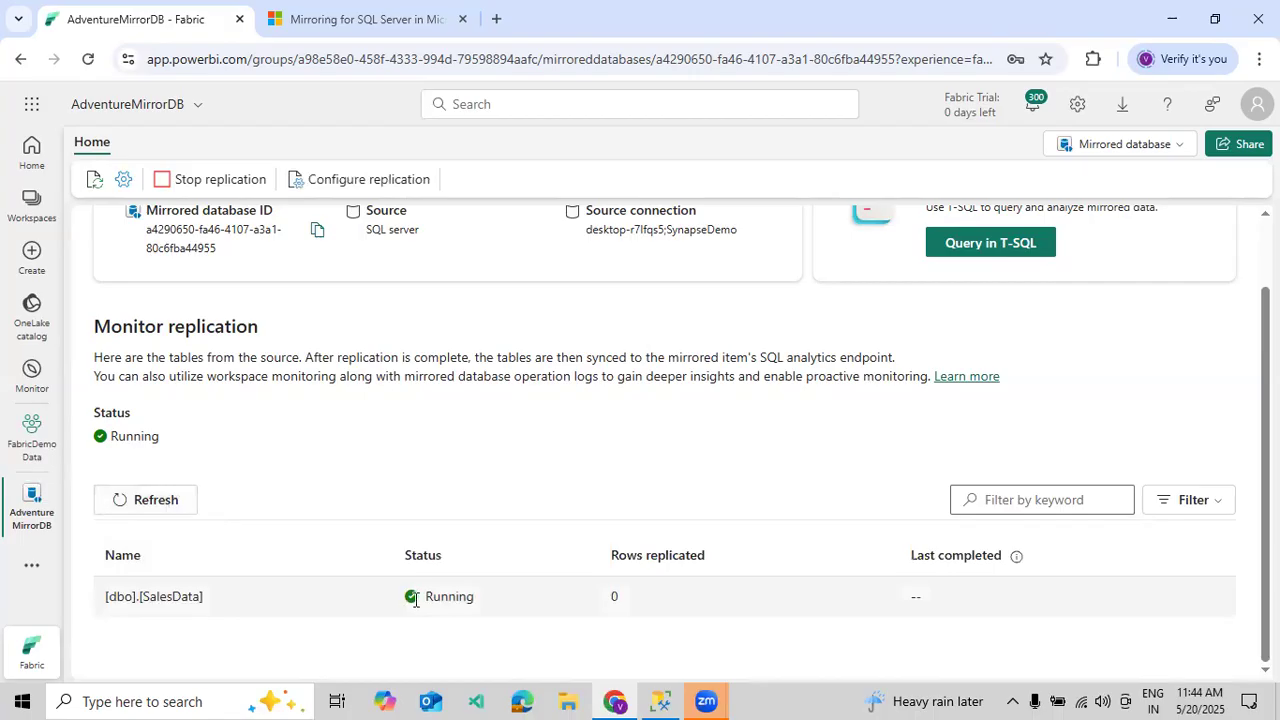
double_click(423, 600)
click(380, 457)
click(170, 508)
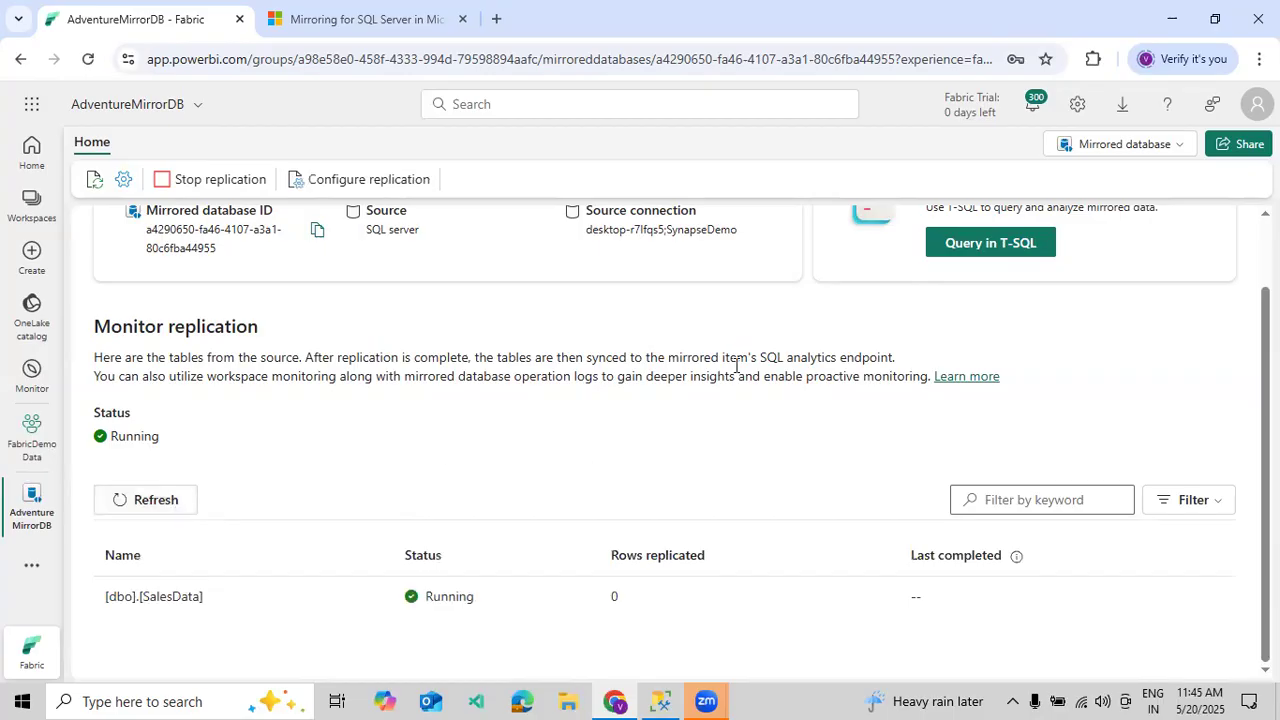
Open AdventureMirrorDB for querying in T-SQL and dismiss the default semantic model notice
click(985, 248)
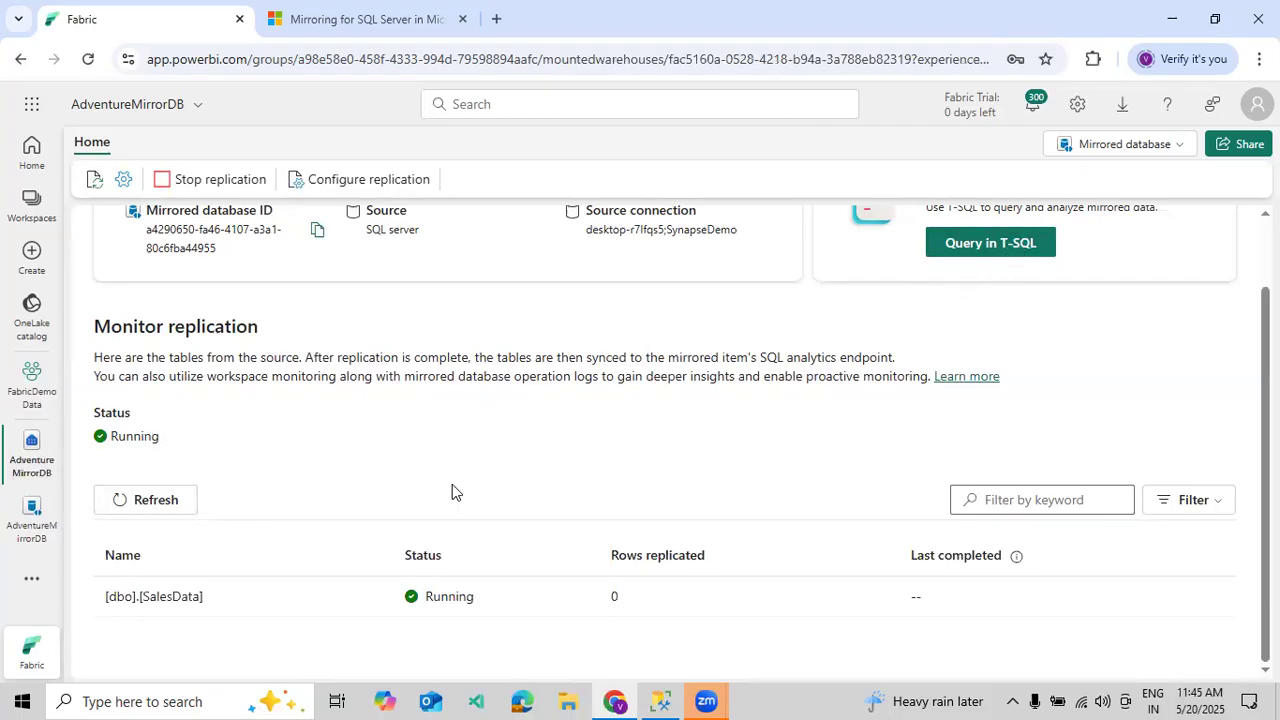
click(185, 500)
click(186, 502)
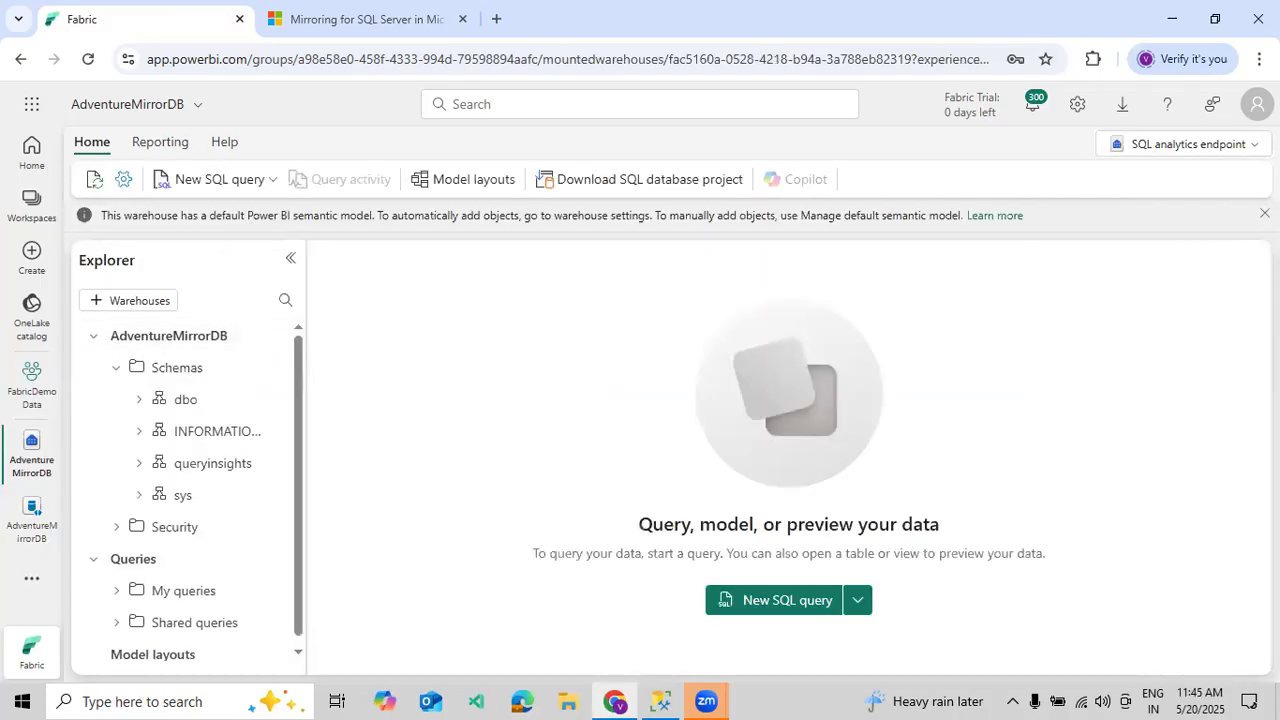
click(1265, 214)
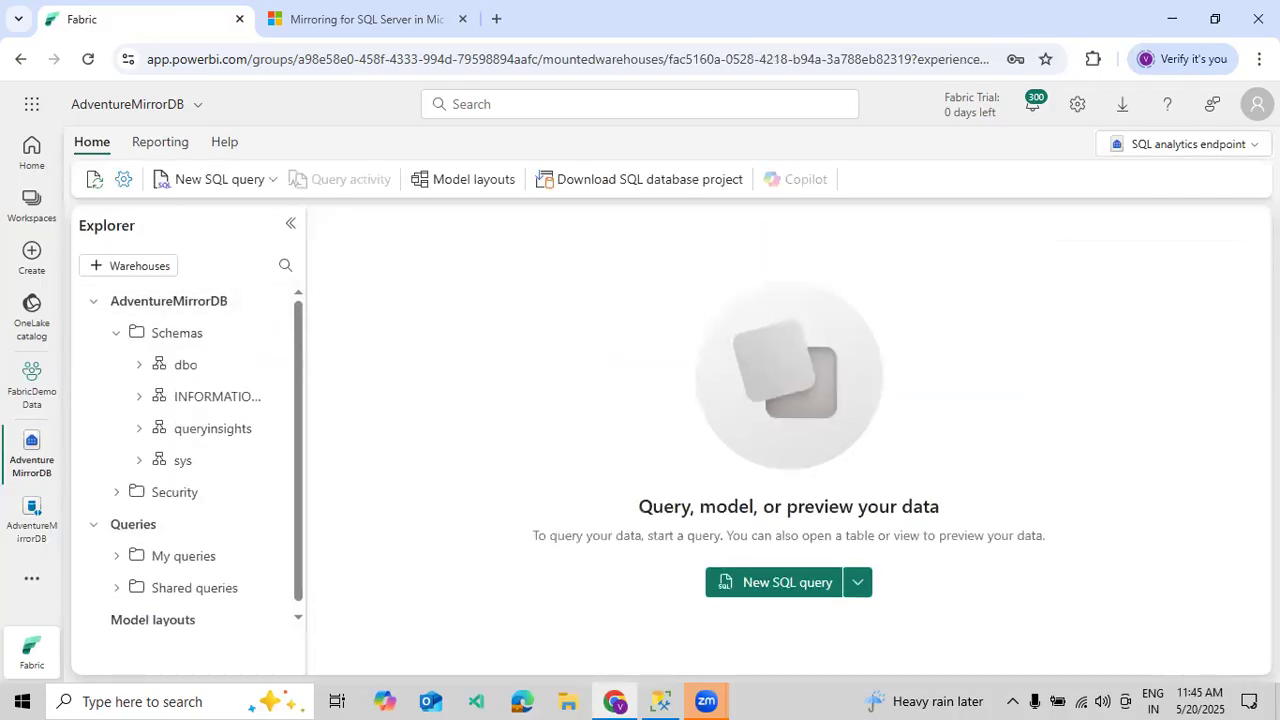
Expand the dbo schema of AdventureMirrorDB and run a Select TOP 100 query on the SalesData table
click(138, 366)
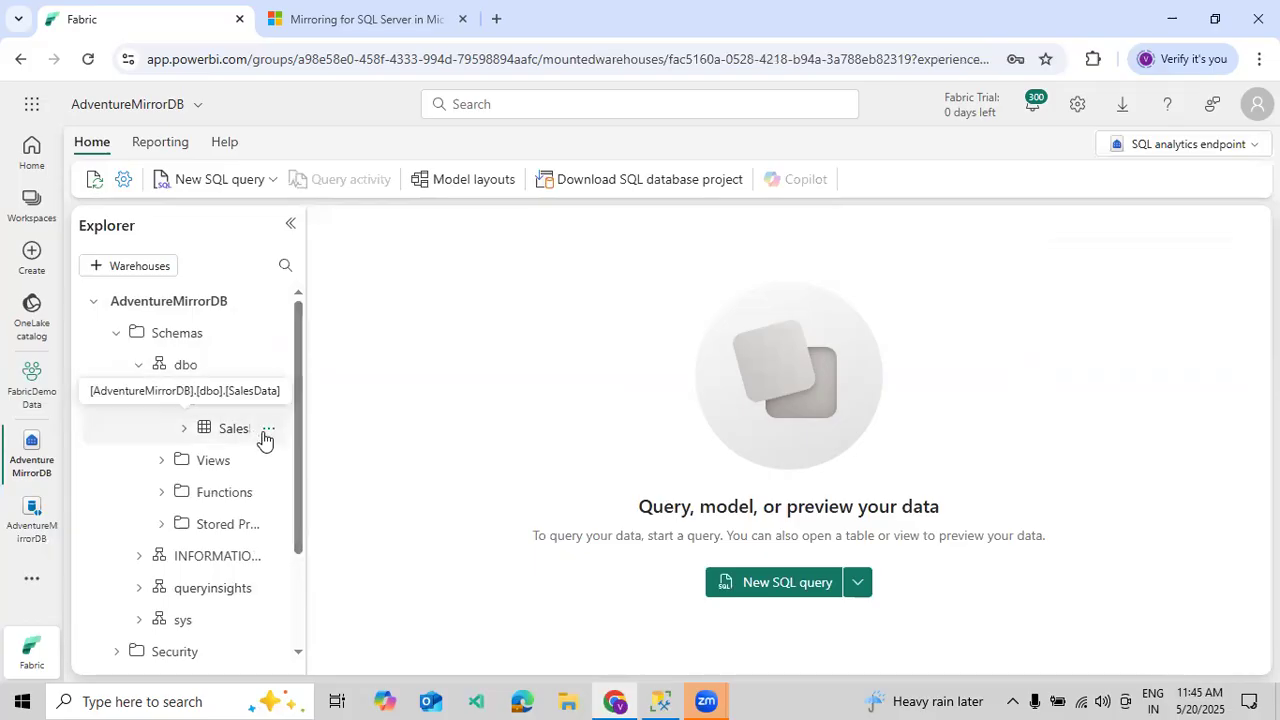
click(268, 430)
mouse_move(417, 466)
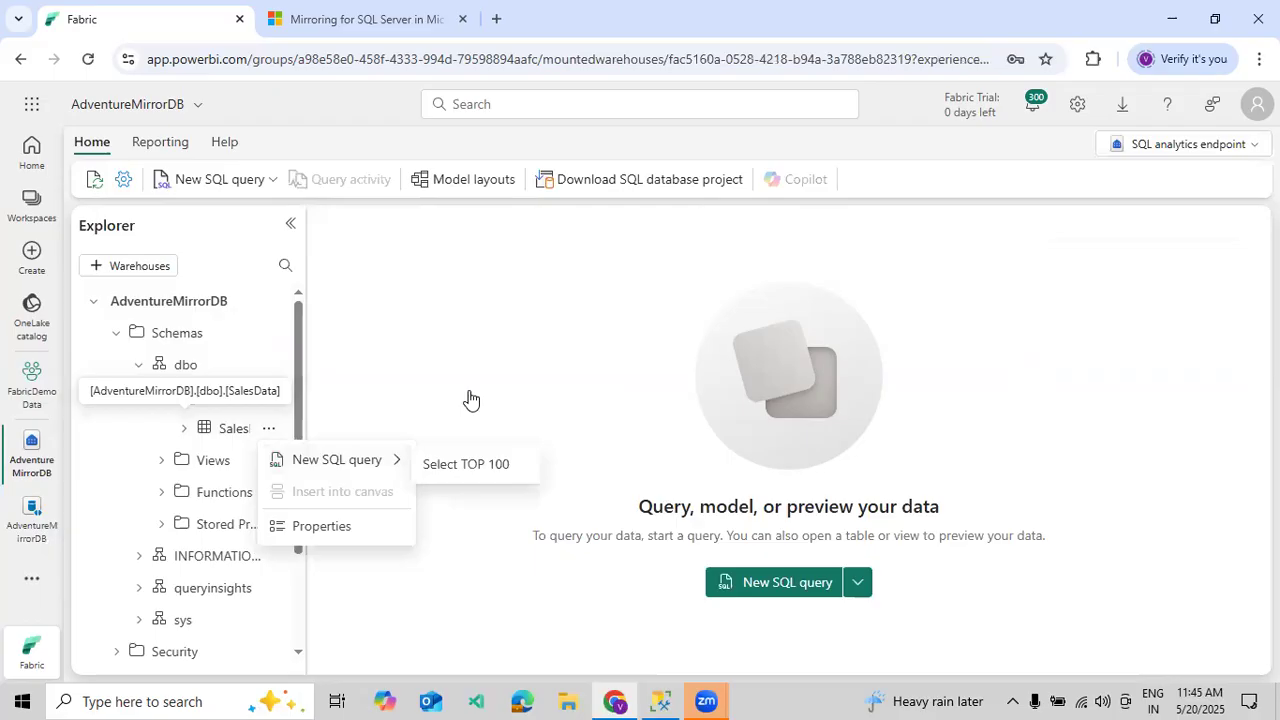
click(465, 463)
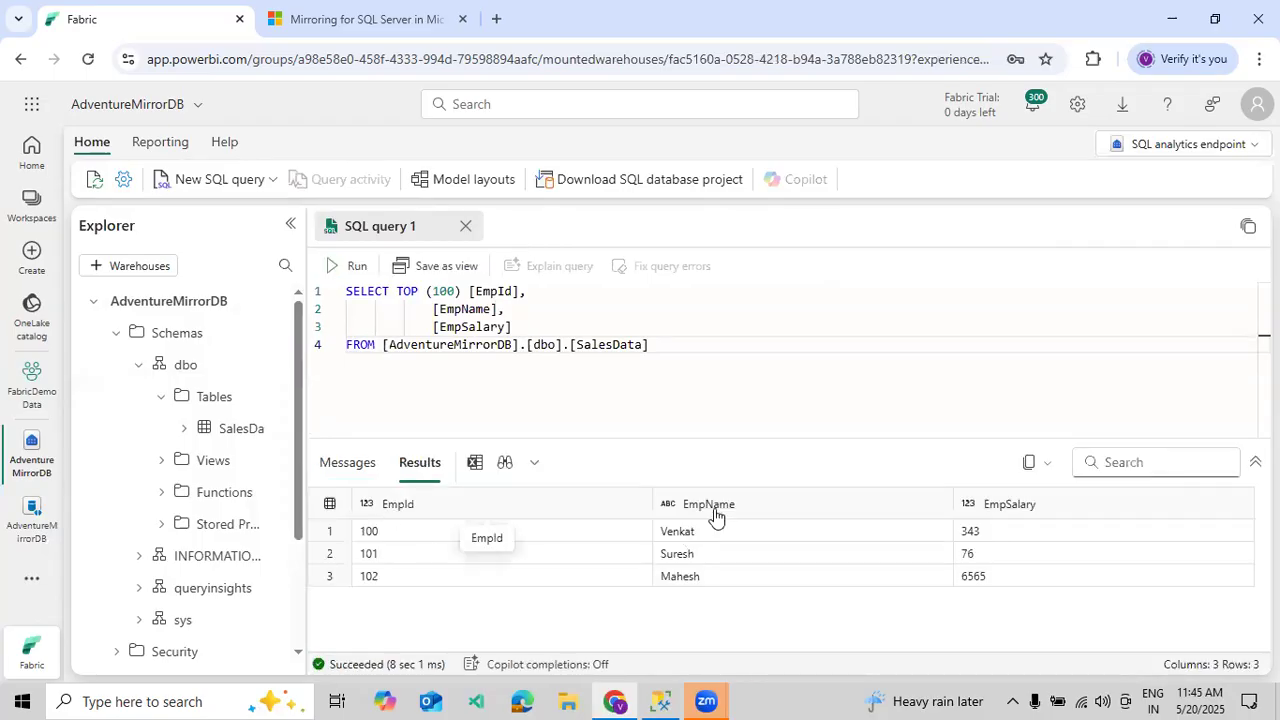
Switch to SQL Server Management Studio and rerun SELECT * FROM SalesData to compare the source rows with the mirrored ones
click(659, 701)
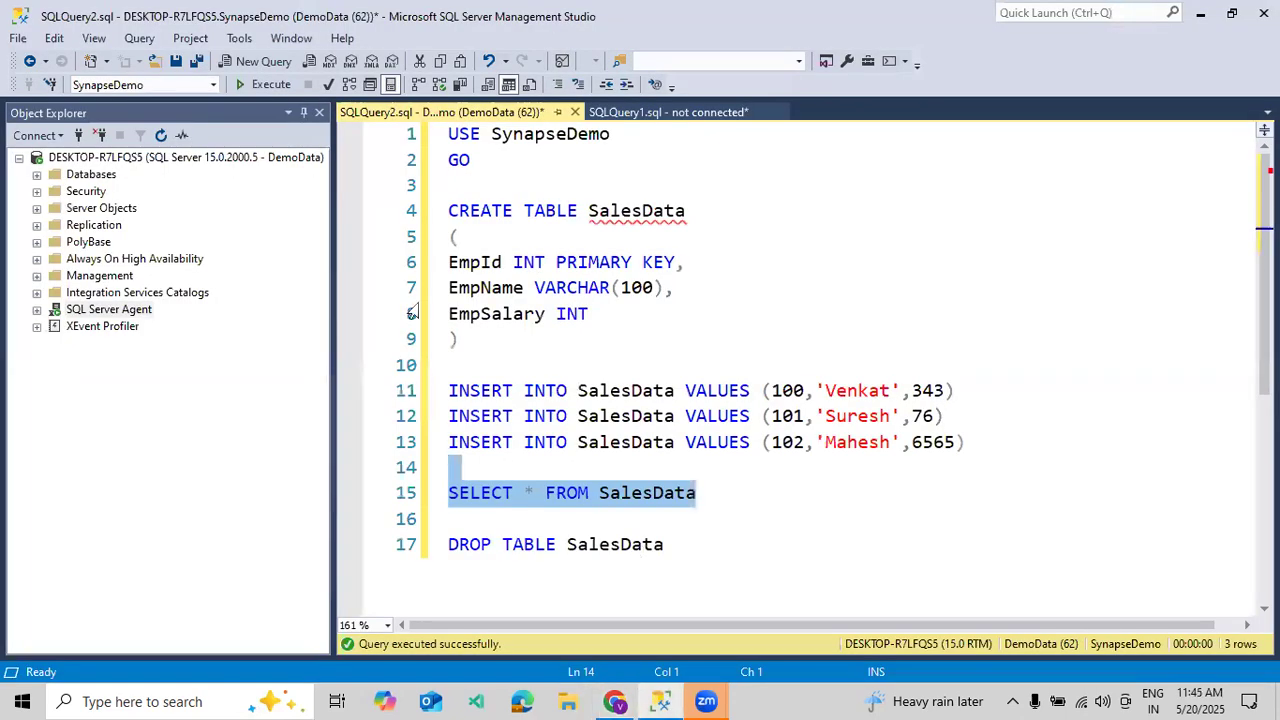
key(F5)
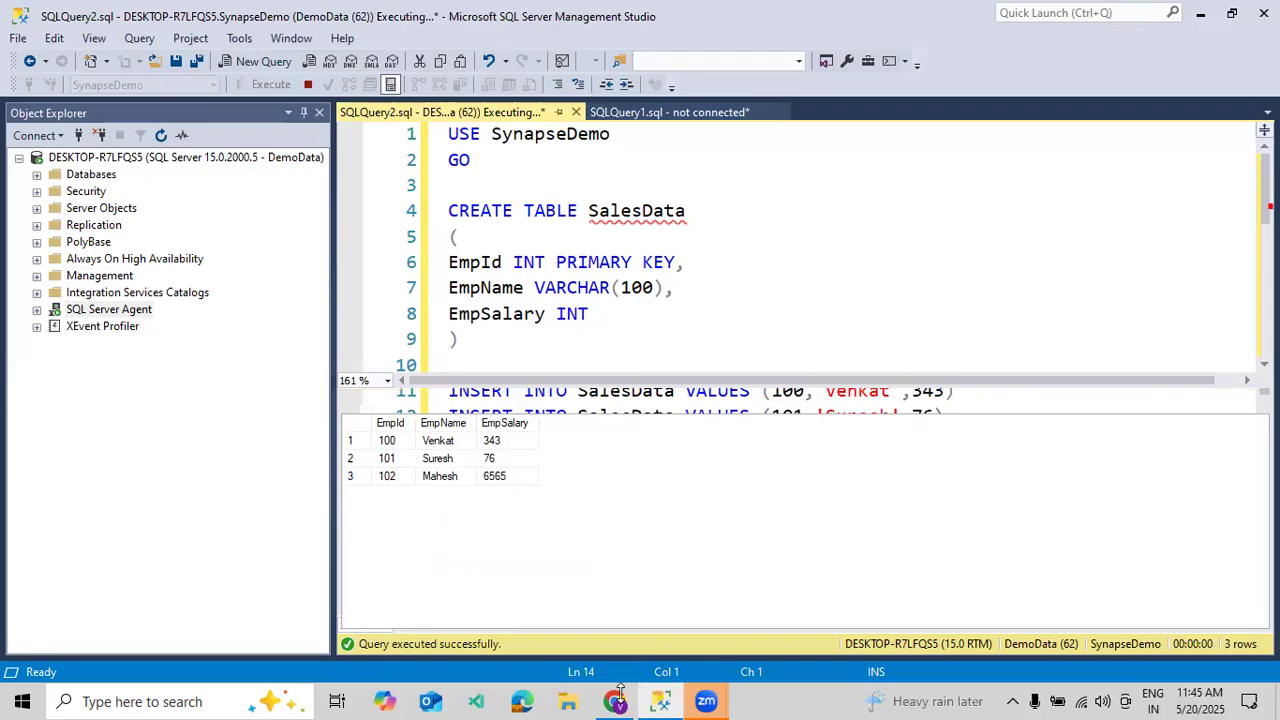
Compare the SalesData rows in Fabric with the SQL Server Management Studio results, and return to the mirrored database view in Fabric
key(alt+Tab)
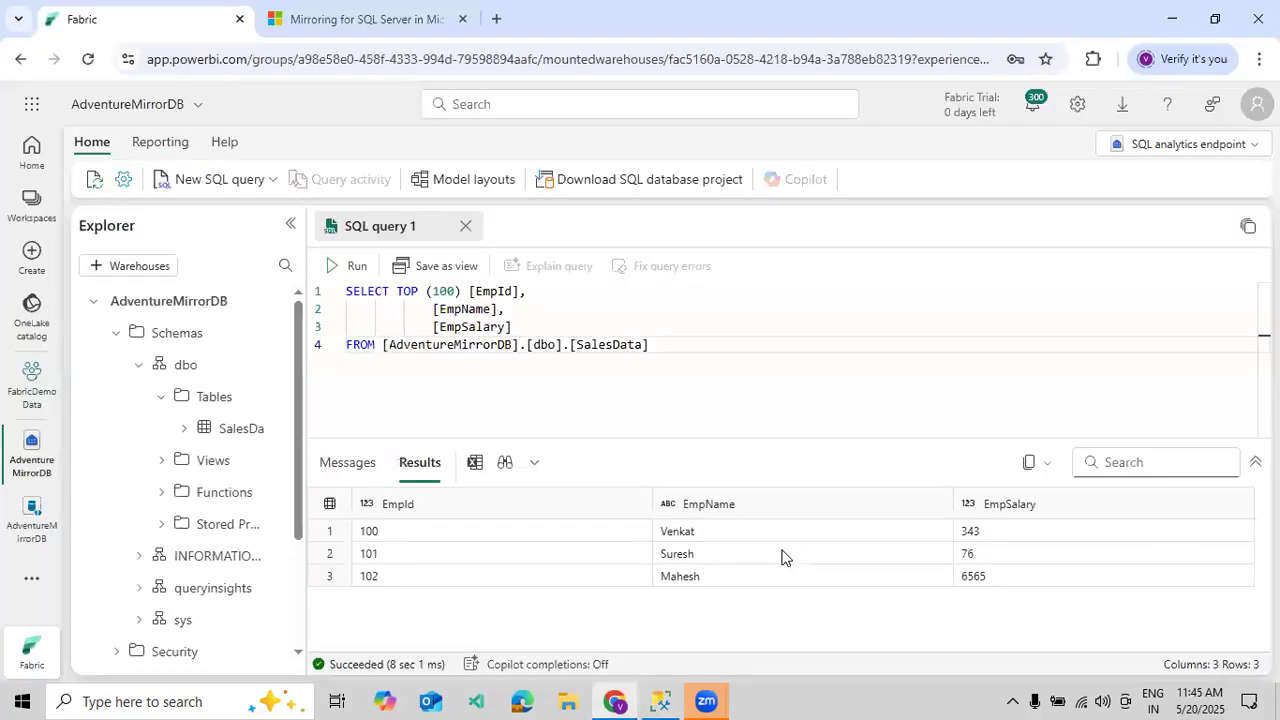
click(660, 697)
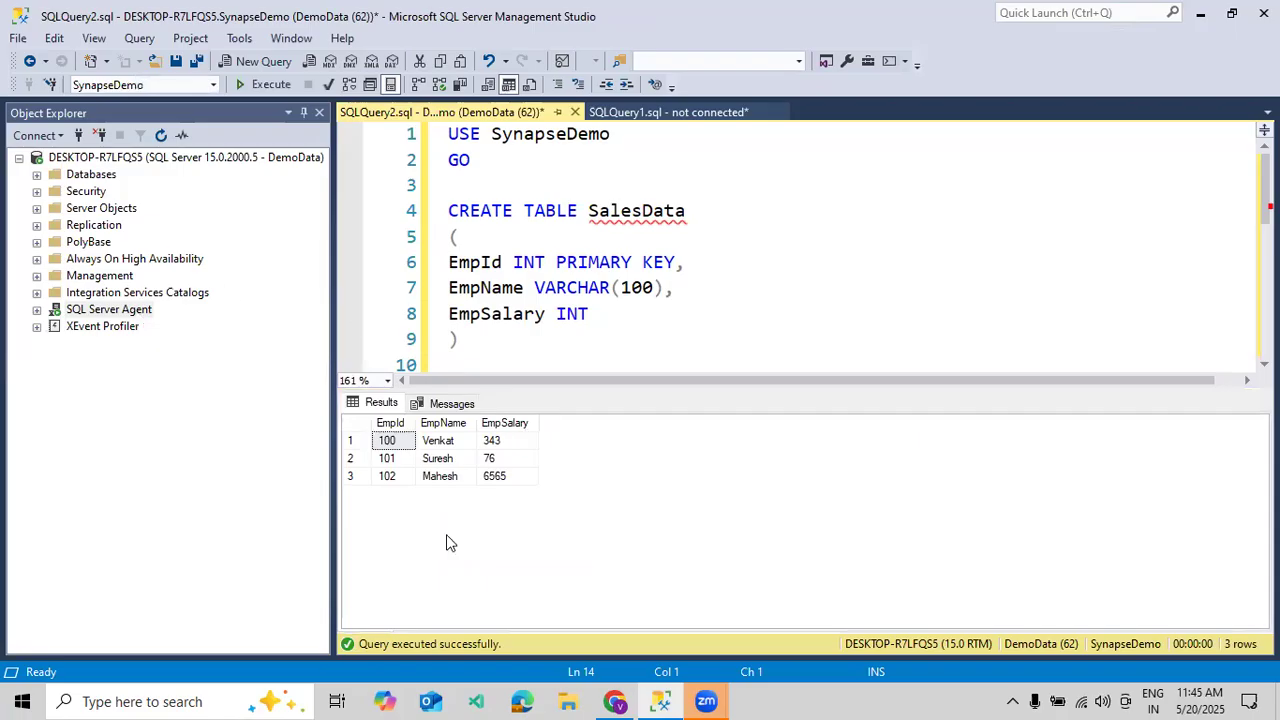
click(616, 700)
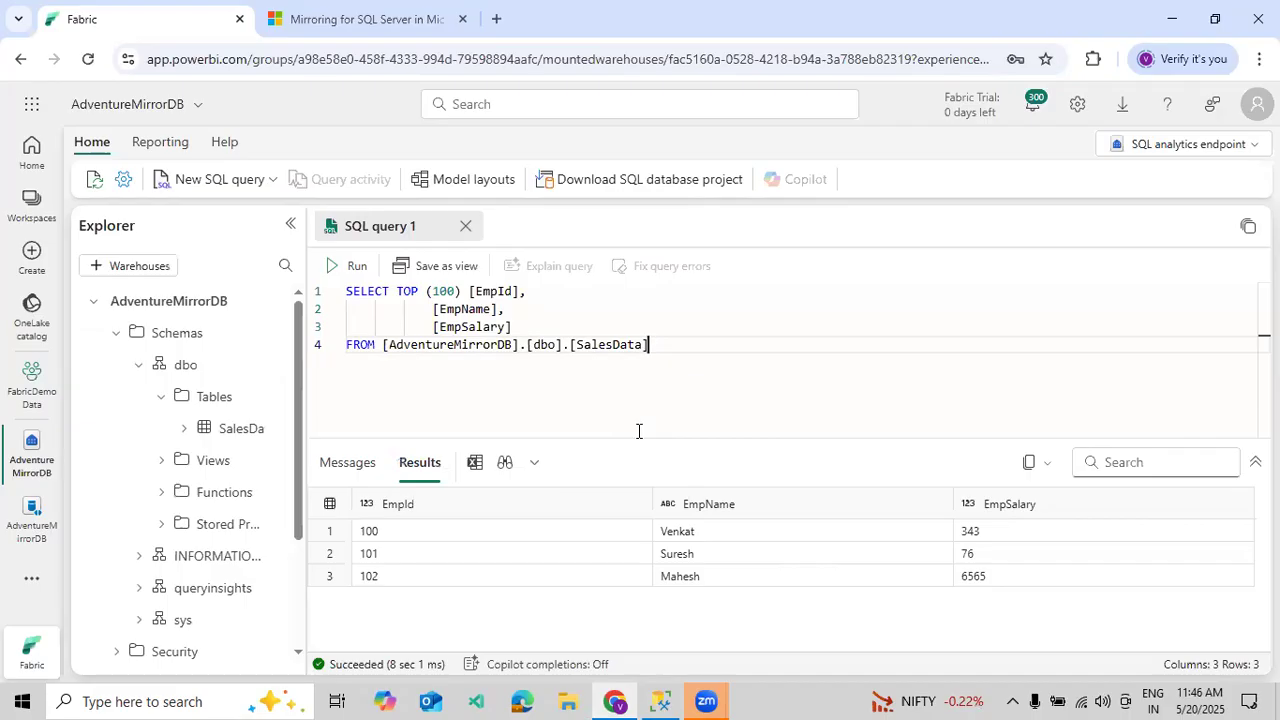
click(1126, 144)
click(1098, 195)
In SQL Server Management Studio, change the table name in the CREATE TABLE statement to SalesDataTest and execute that statement
click(660, 701)
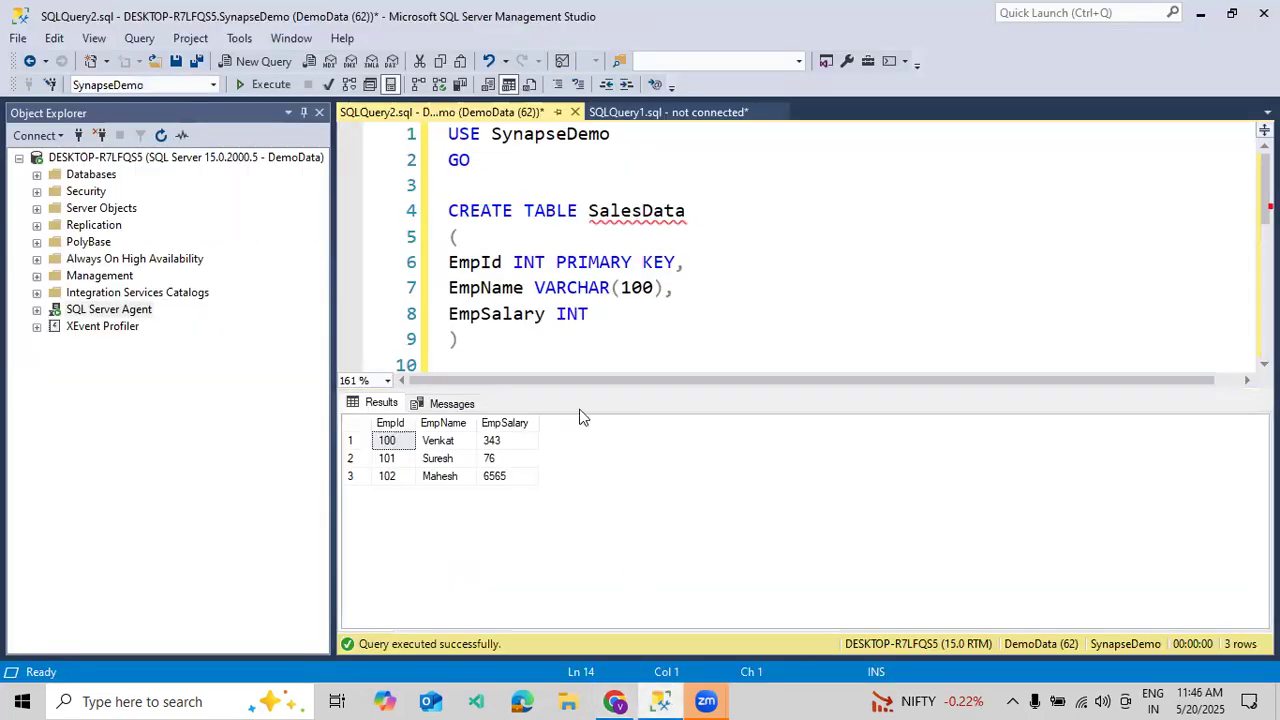
key(ctrl+r)
click(682, 208)
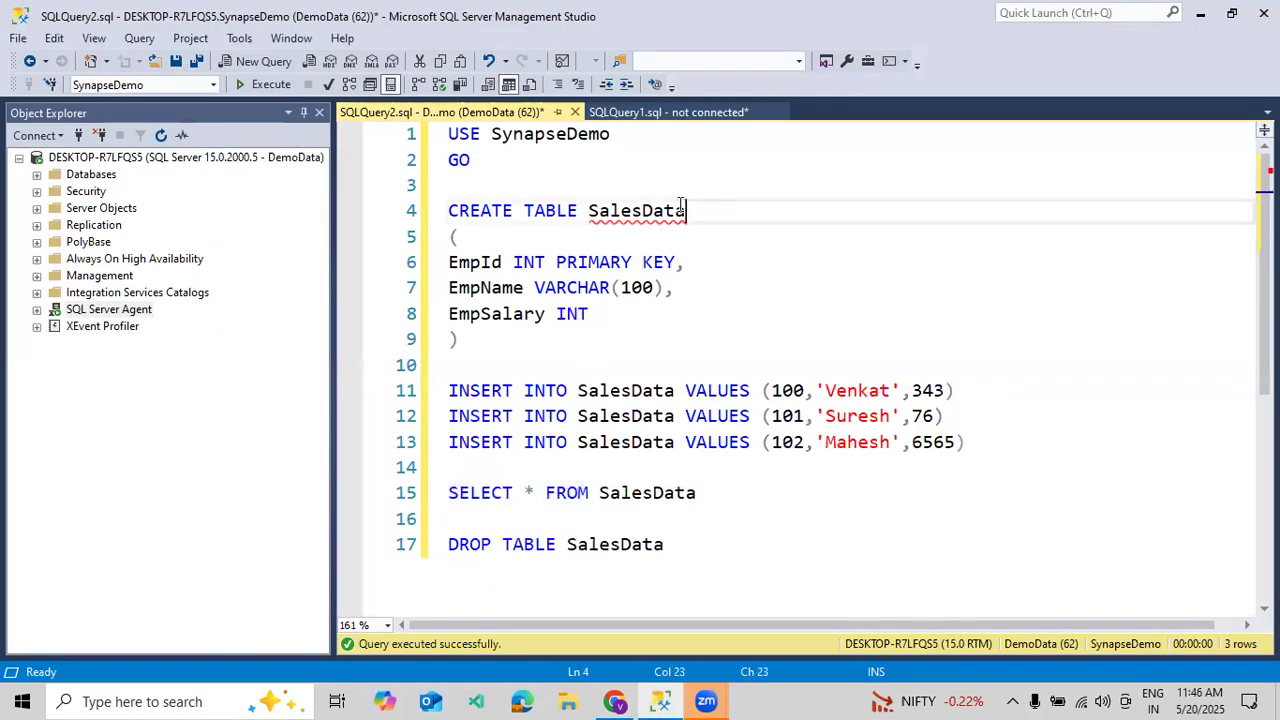
text(Test)
drag(460, 340, 420, 212)
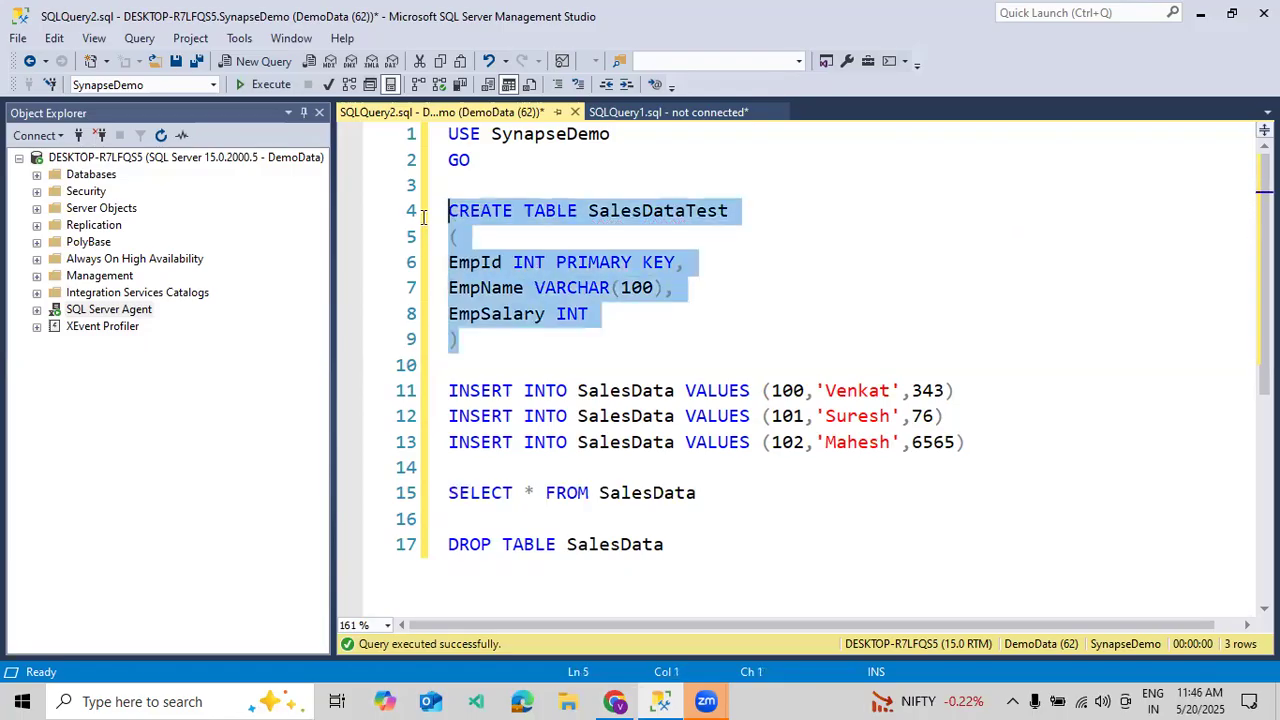
click(279, 86)
Replace the table name with SalesDataTest in all three INSERT statements
double_click(638, 212)
key(ctrl+c)
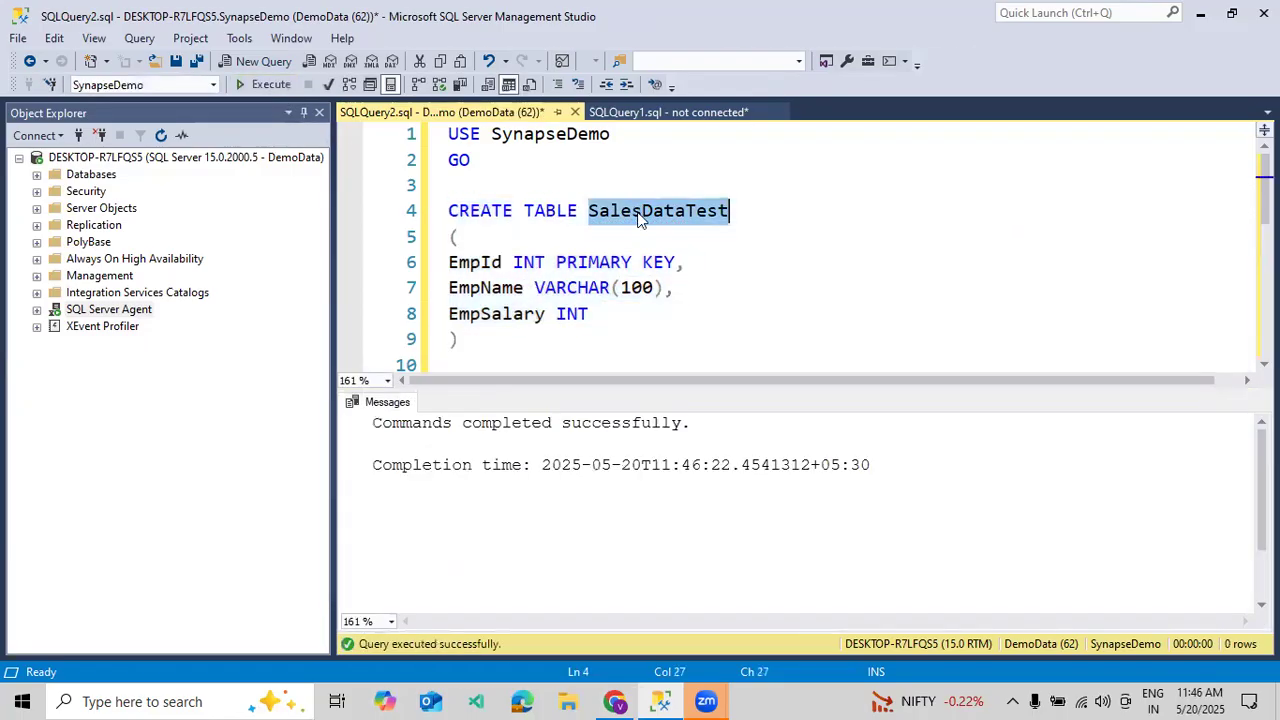
key(ctrl+r)
double_click(608, 394)
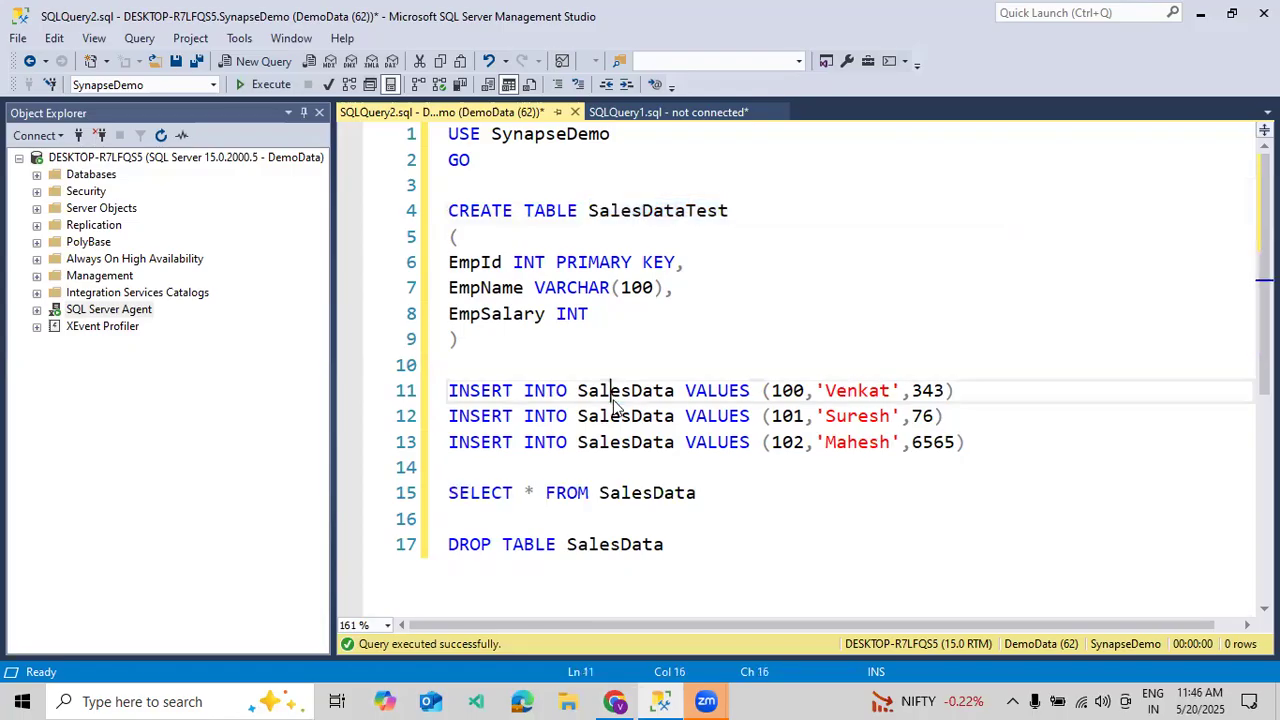
key(ctrl+v)
double_click(612, 420)
key(ctrl+v)
triple_click(606, 443)
key(ctrl+v)
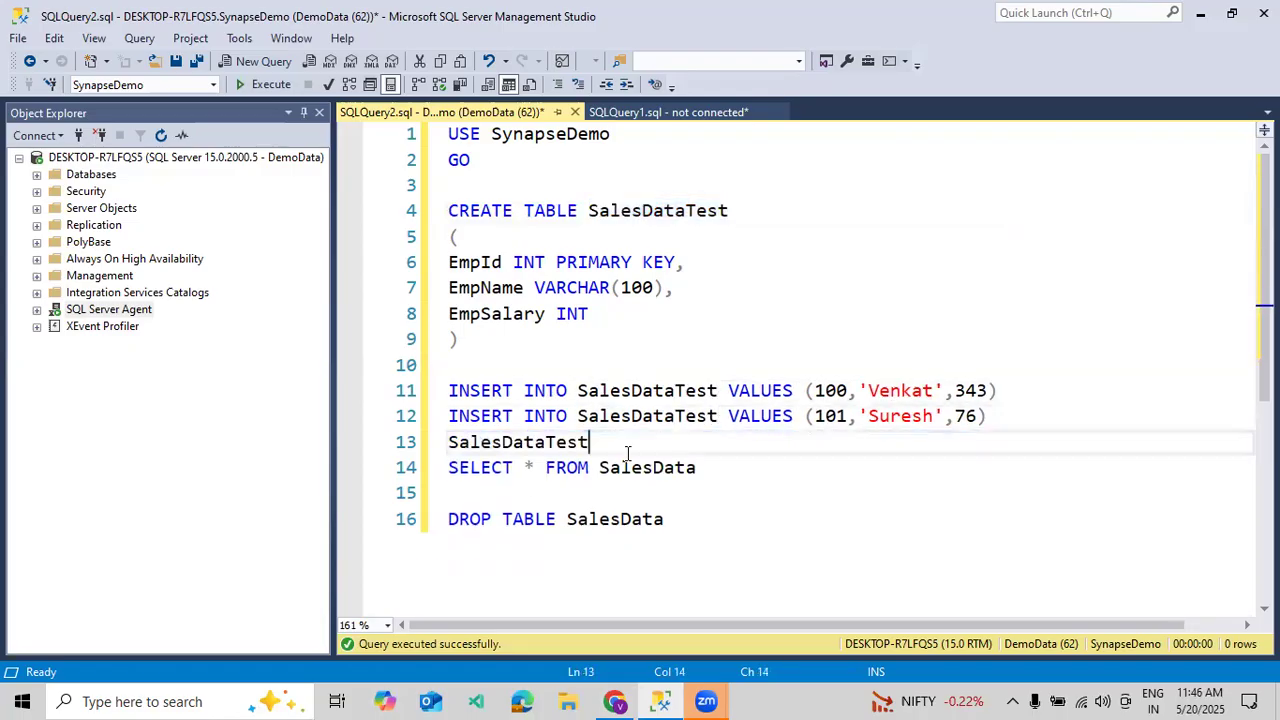
key(ctrl+z)
double_click(628, 442)
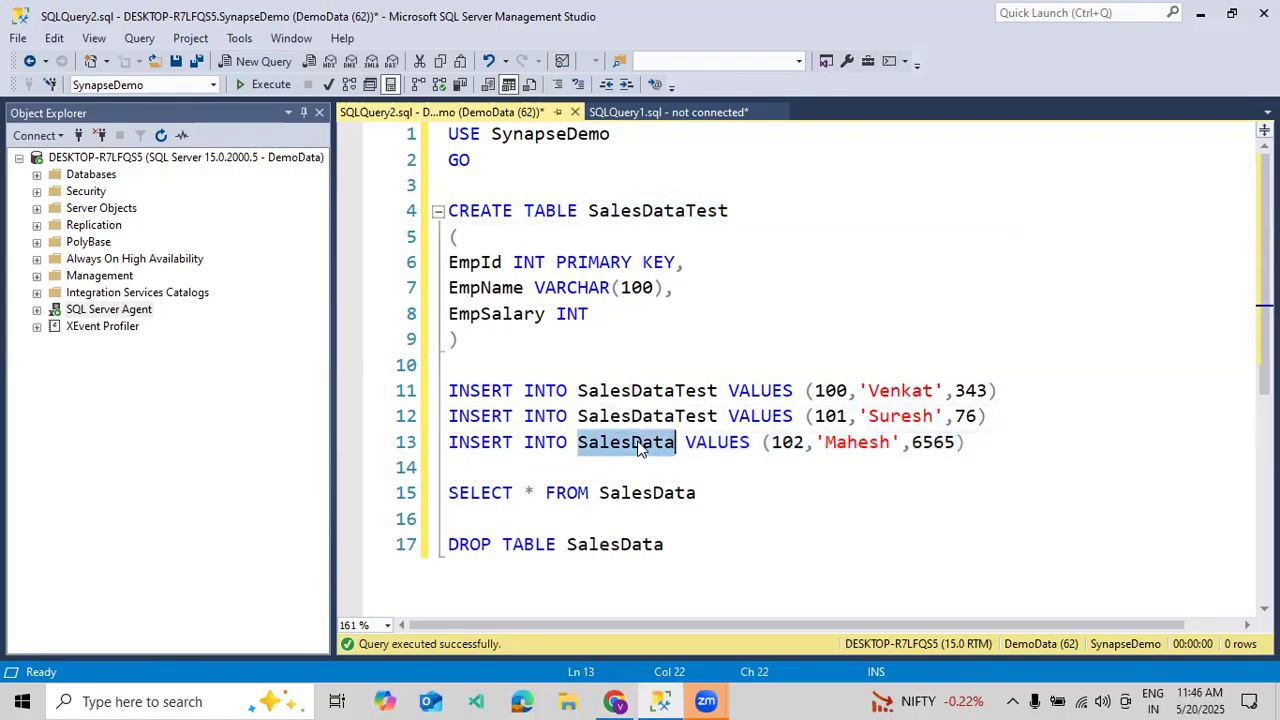
key(ctrl+v)
Point the SELECT statement at SalesDataTest and execute it together with the three INSERT statements
click(639, 476)
double_click(647, 492)
key(ctrl+v)
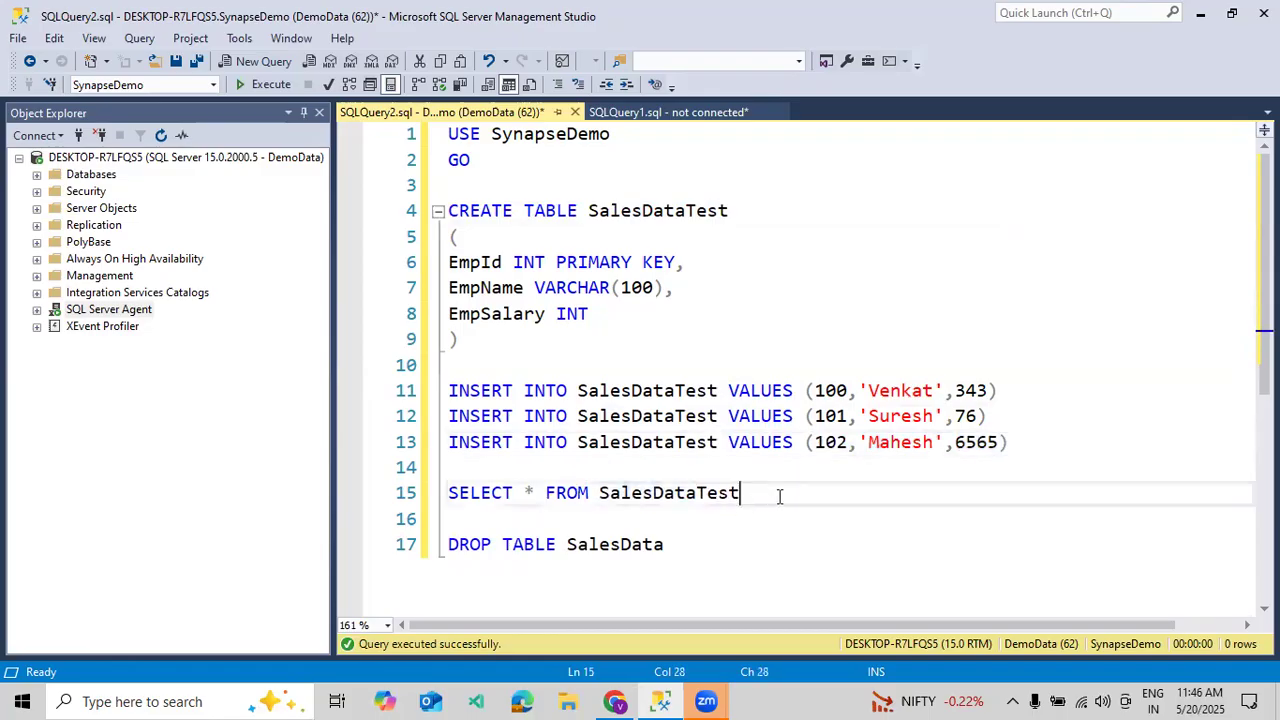
drag(751, 492, 410, 381)
click(284, 87)
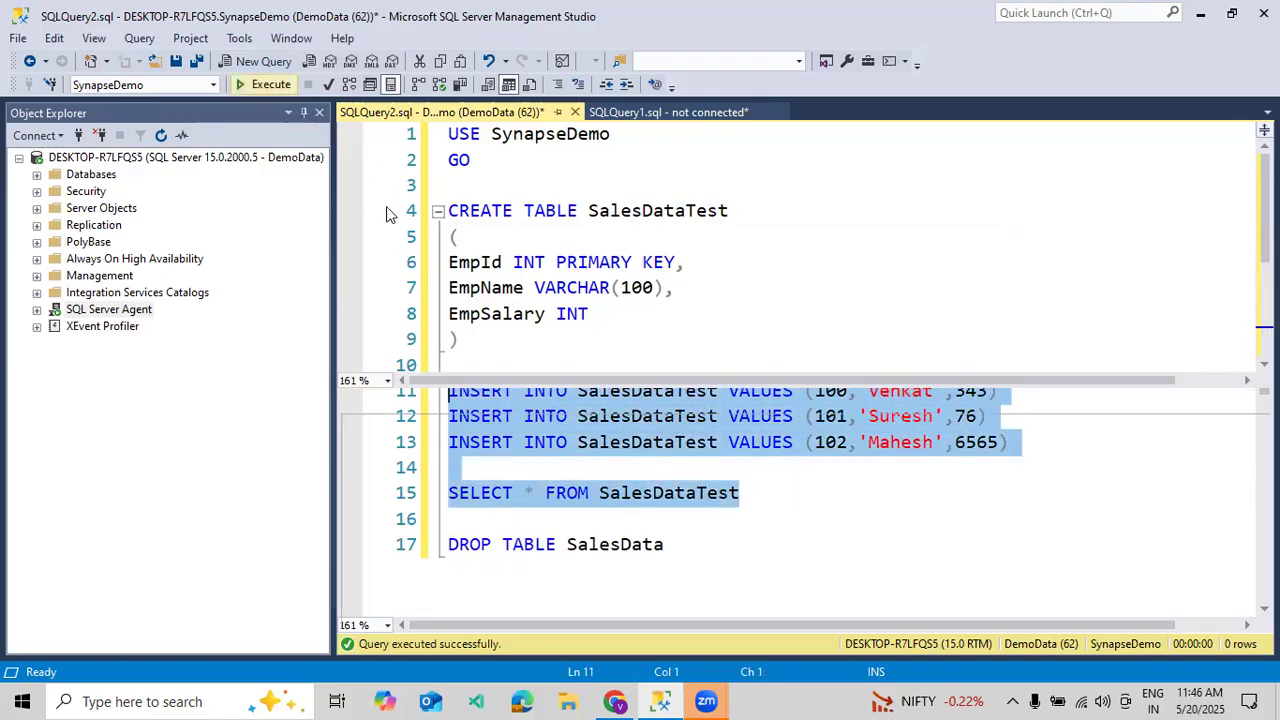
Switch to Fabric and refresh AdventureMirrorDB's replication monitor to check whether SalesDataTest is being replicated
click(614, 701)
click(192, 499)
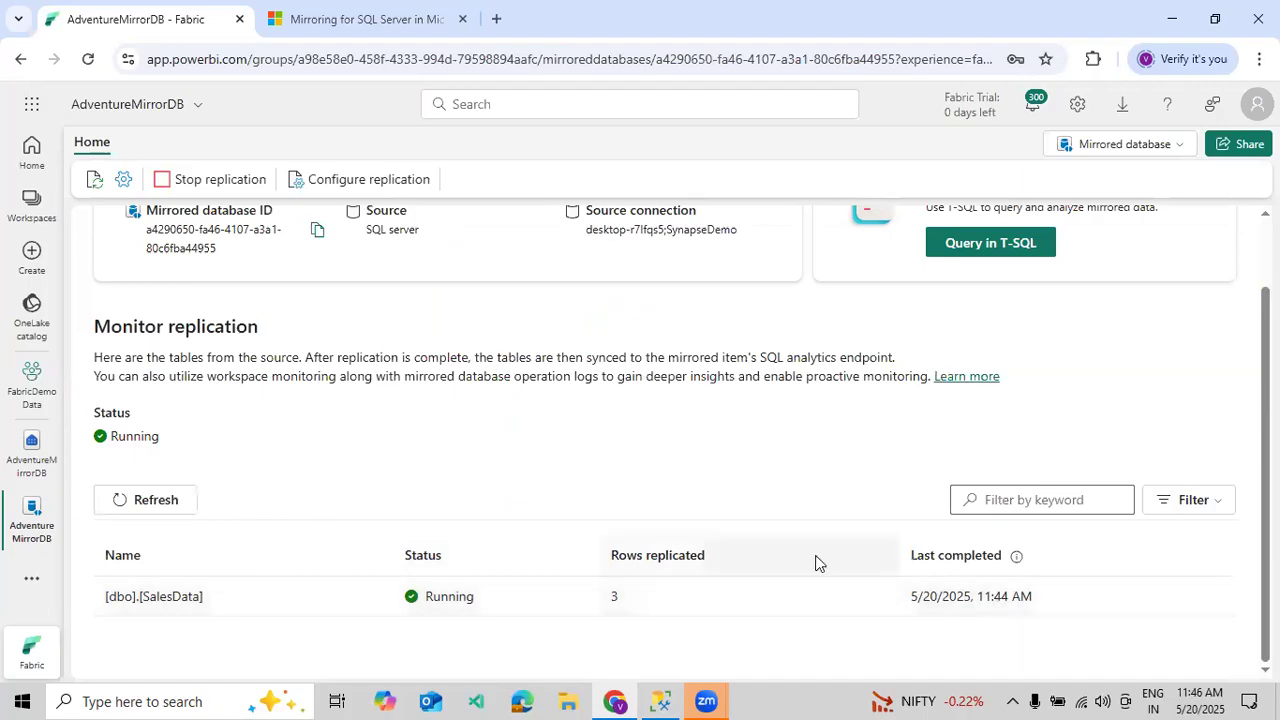
click(186, 502)
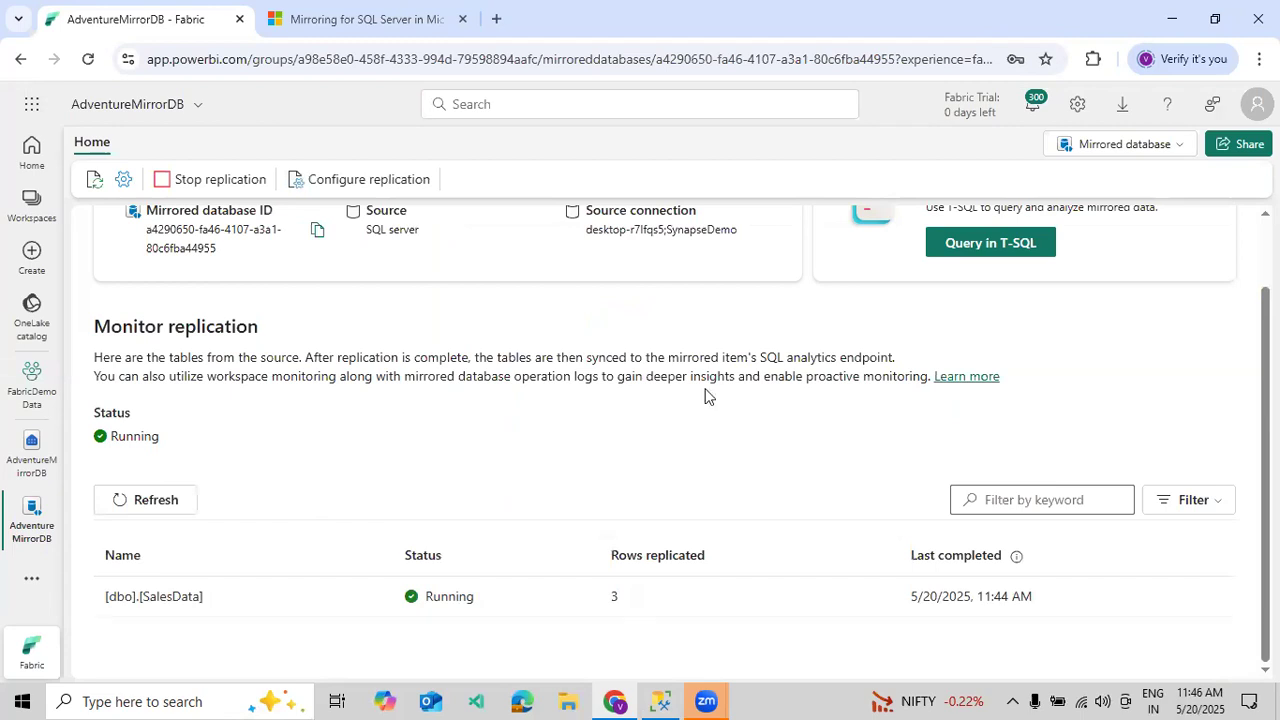
Open the mirroring configuration to review which source tables are selected, and cancel without changes
click(383, 180)
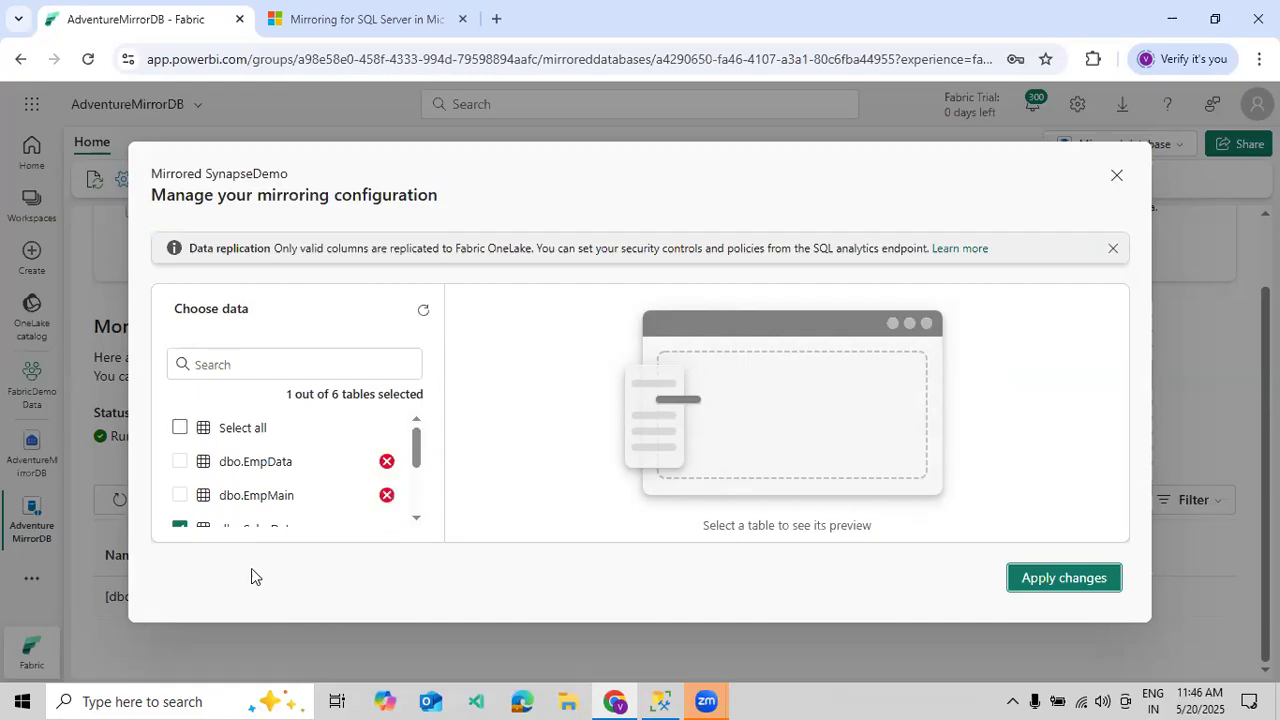
click(1117, 176)
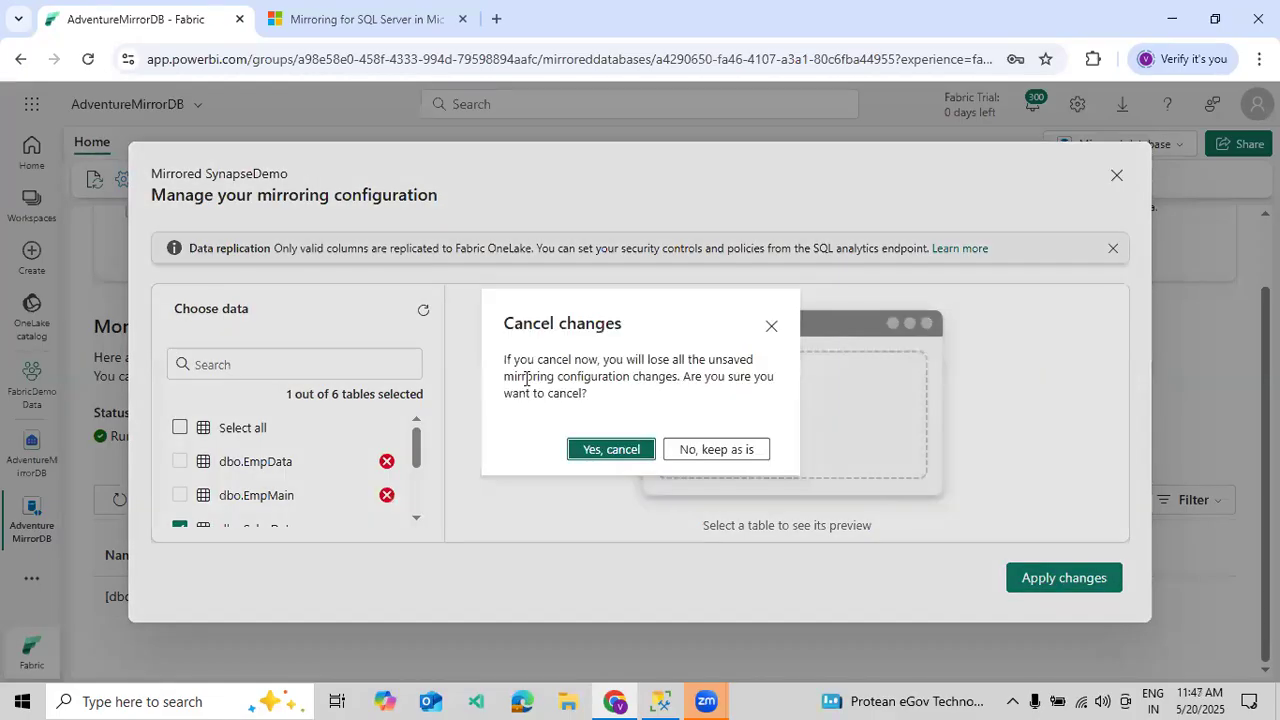
click(604, 450)
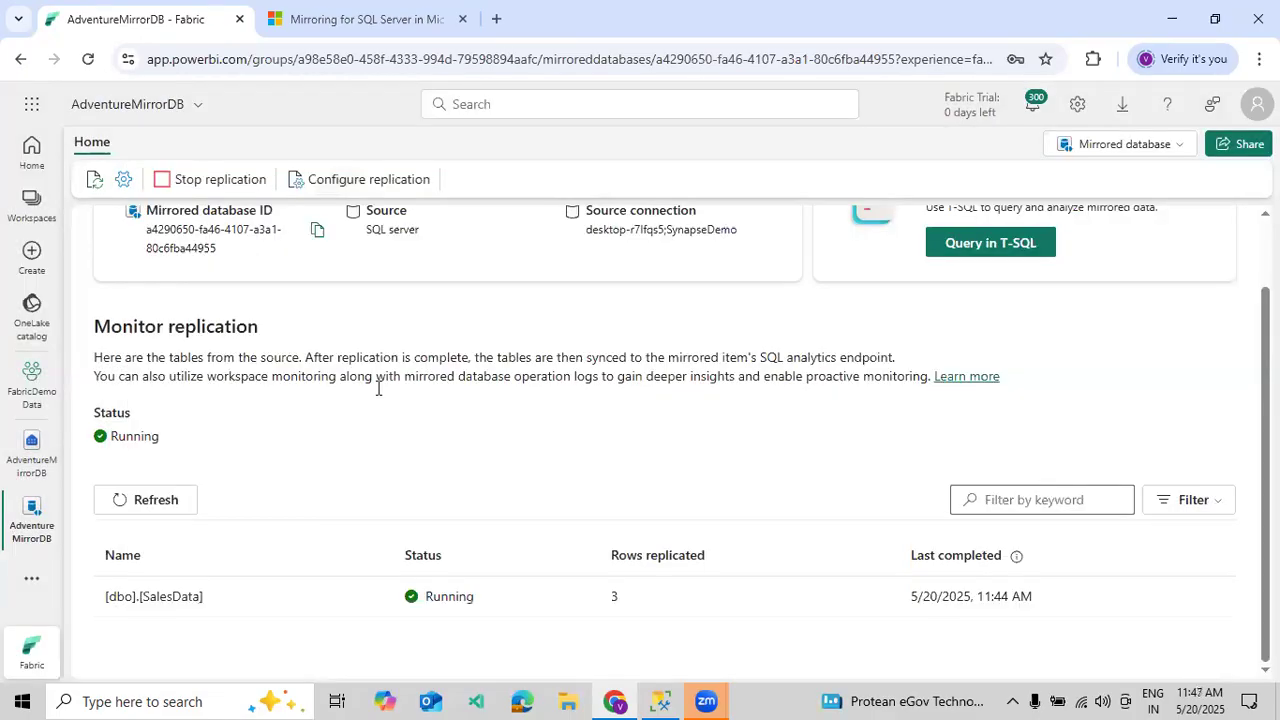
Refresh the list of replicated tables several more times
click(153, 505)
click(188, 498)
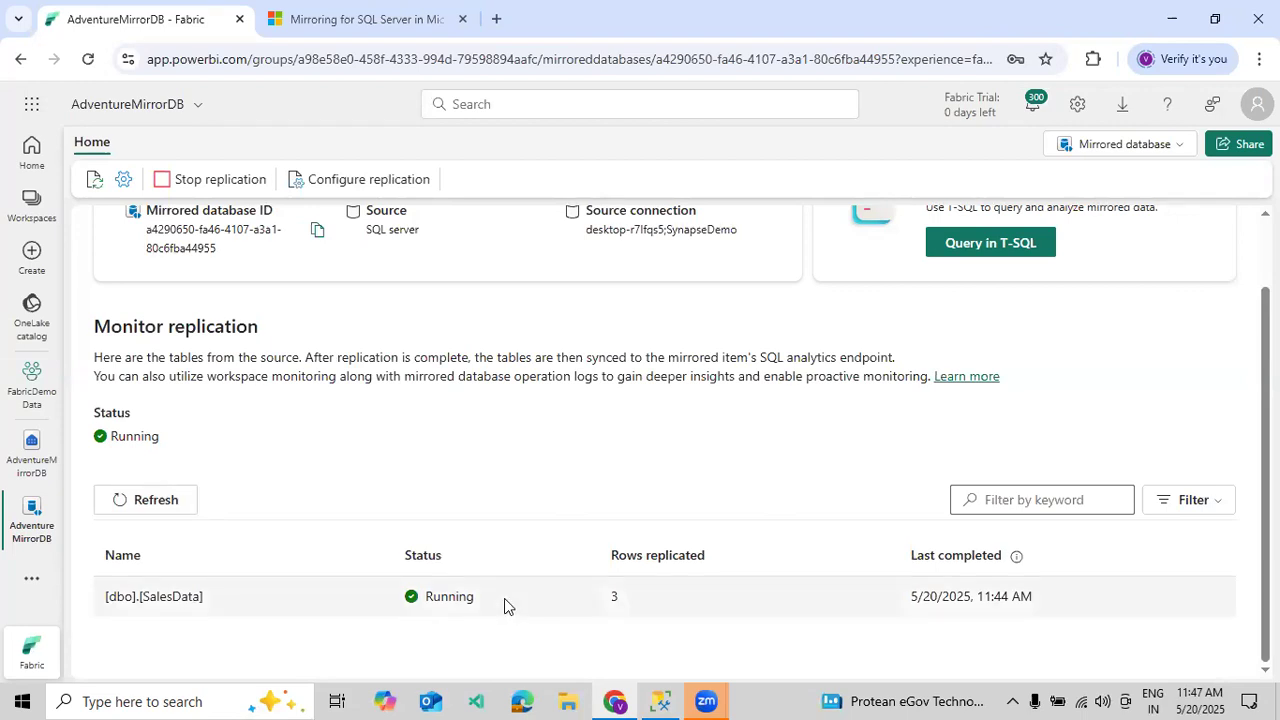
click(163, 508)
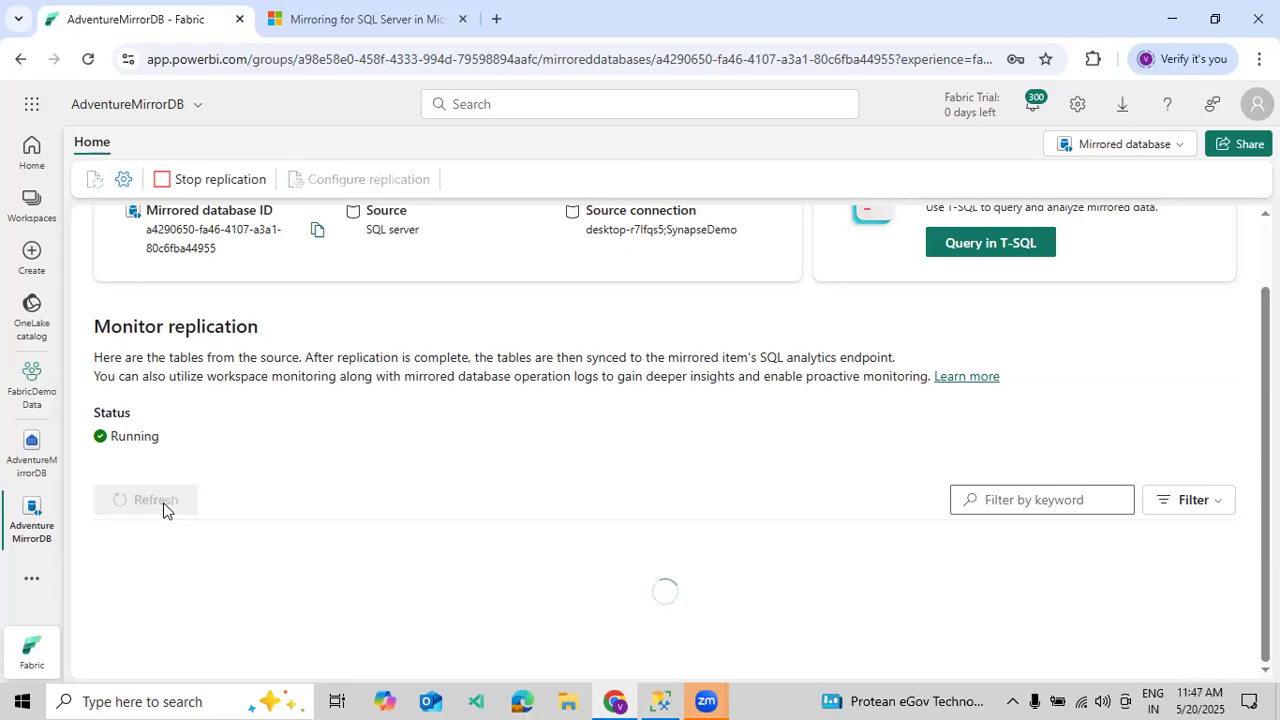
Open the SQL analytics endpoint and refresh the dbo Tables folder and the Schemas folder to look for SalesDataTest
click(1155, 144)
click(1037, 236)
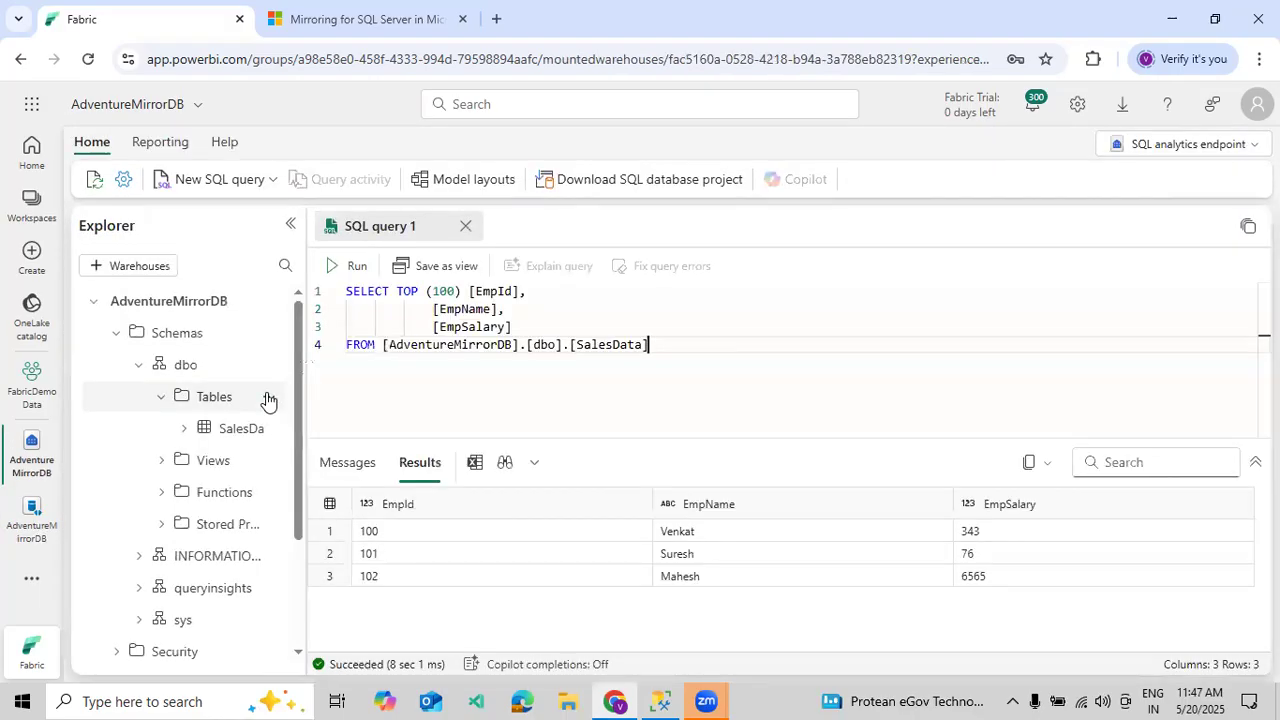
click(269, 399)
click(298, 427)
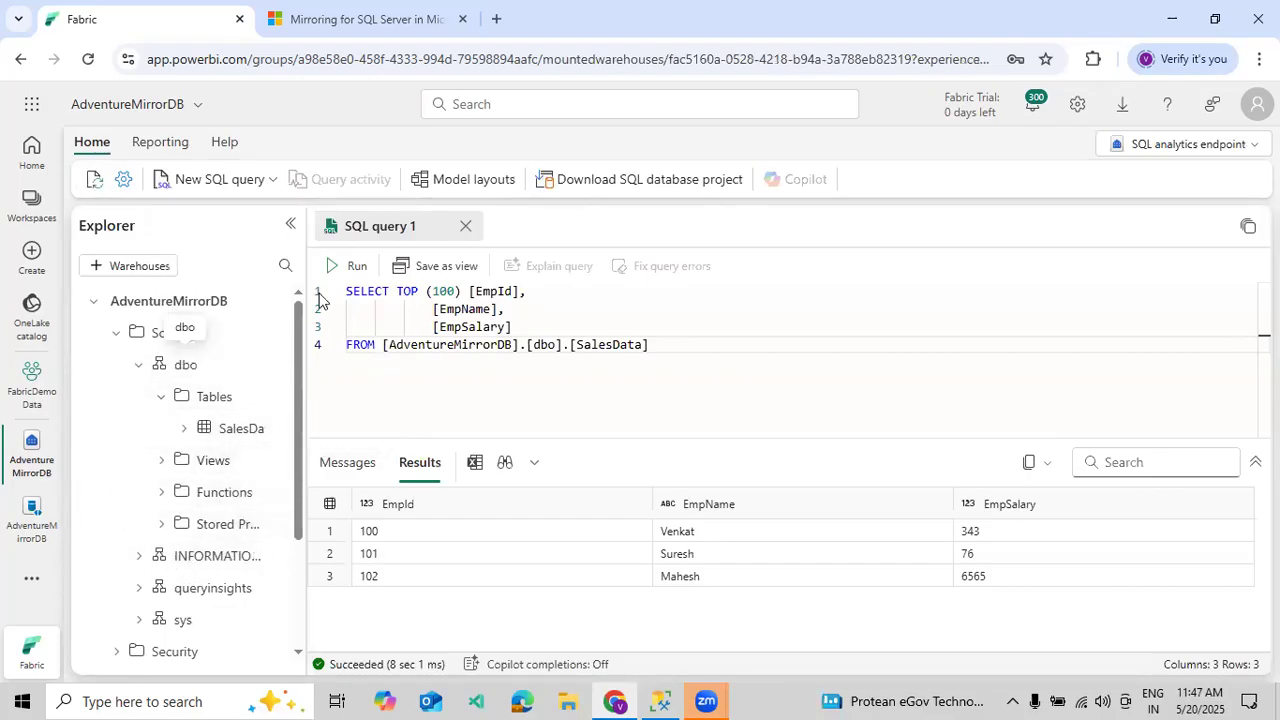
click(269, 333)
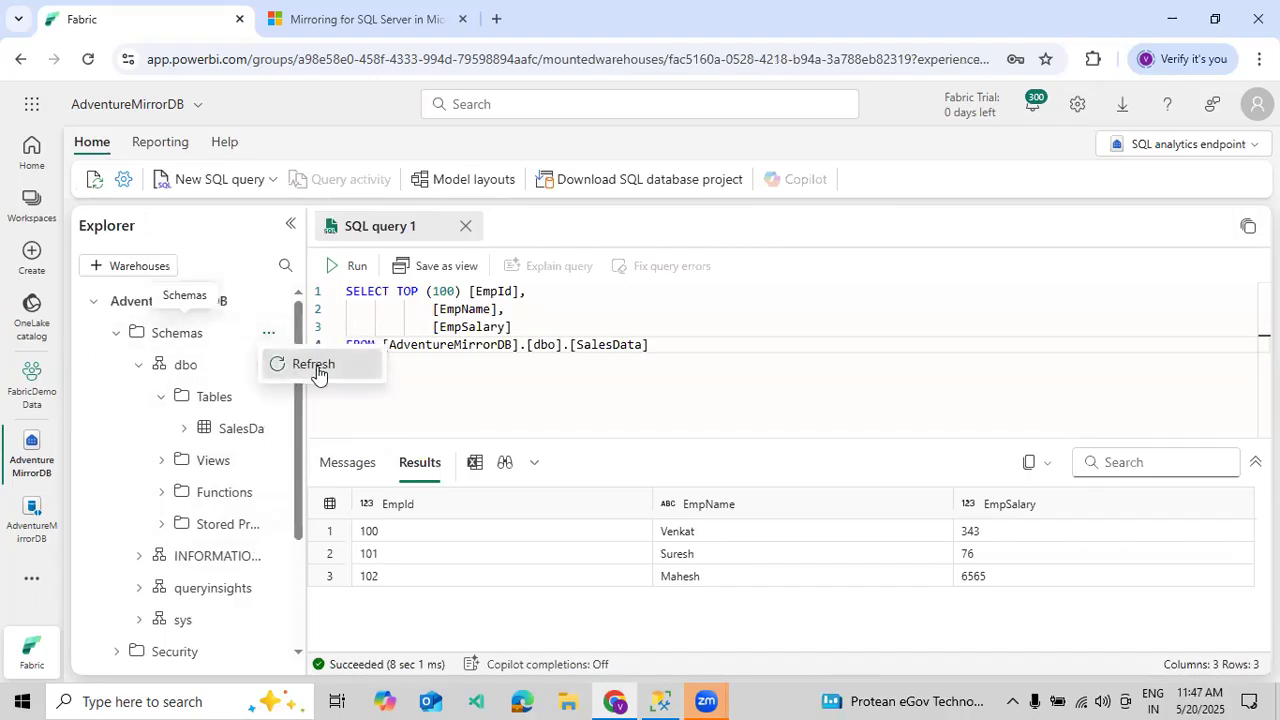
click(315, 376)
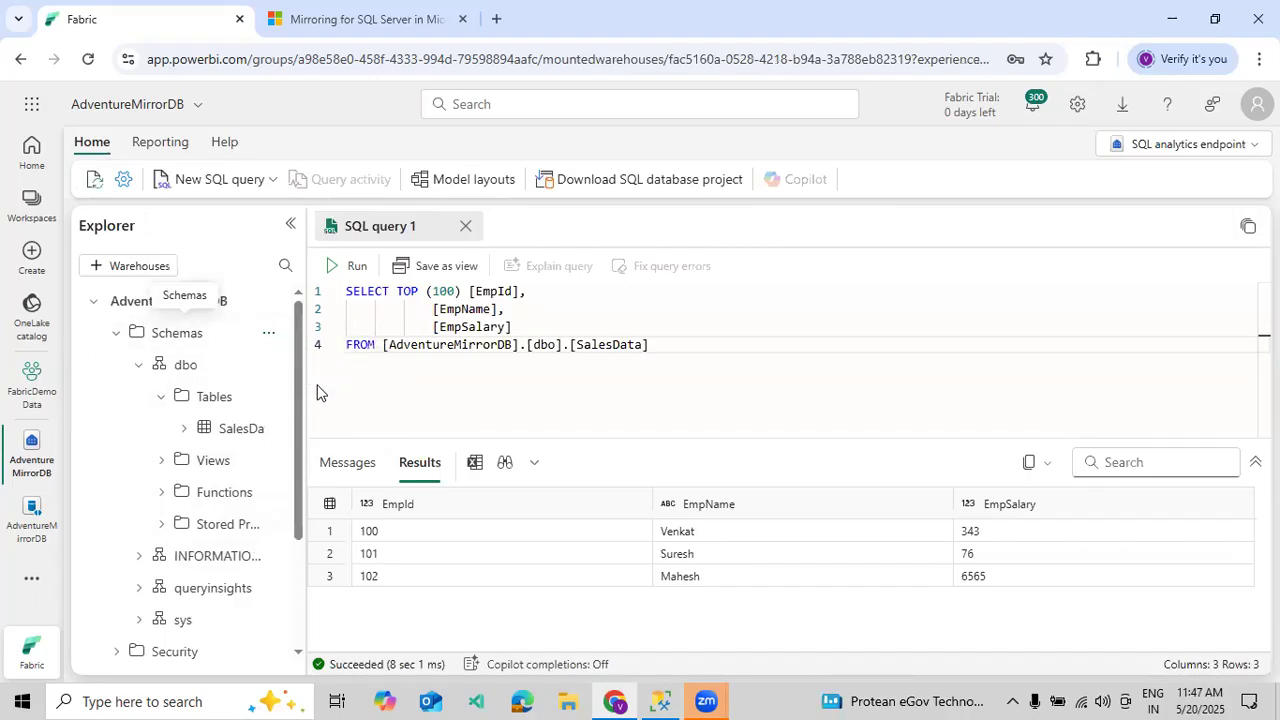
Return to the mirrored database view and repeatedly refresh the replication monitor to check for SalesDataTest
click(1175, 145)
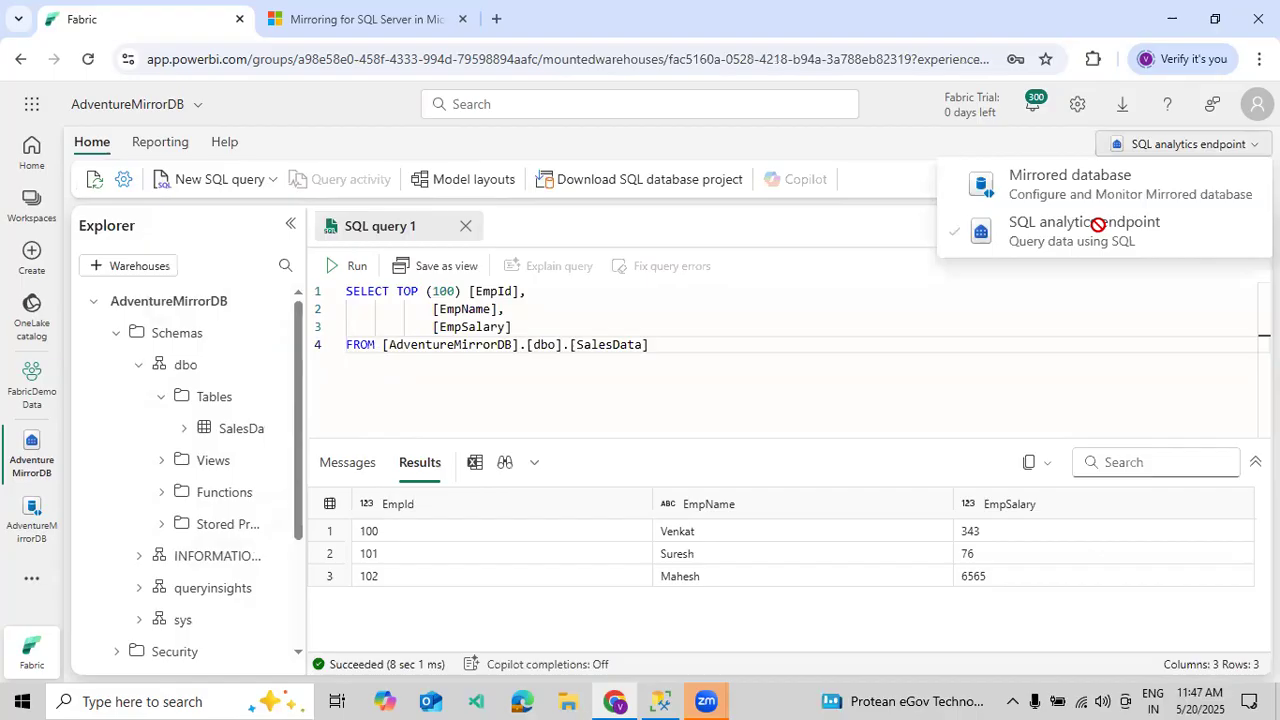
click(1101, 195)
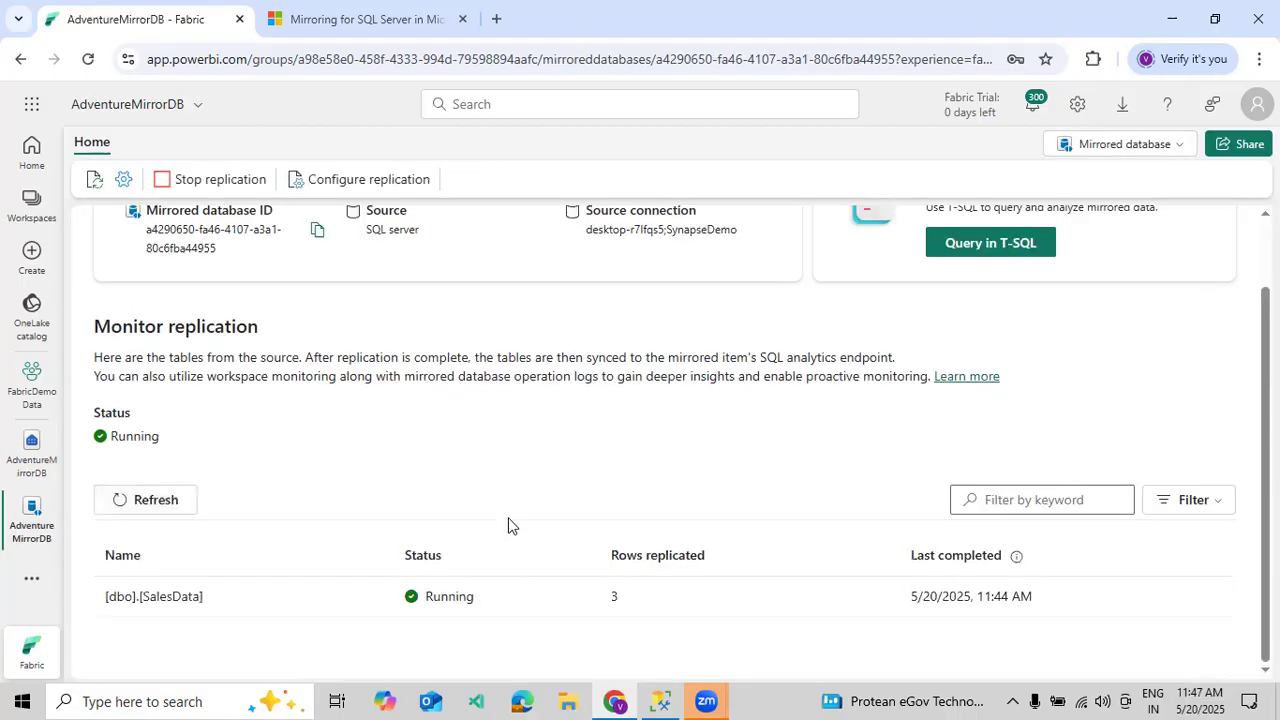
scroll(870, 380, up, 1)
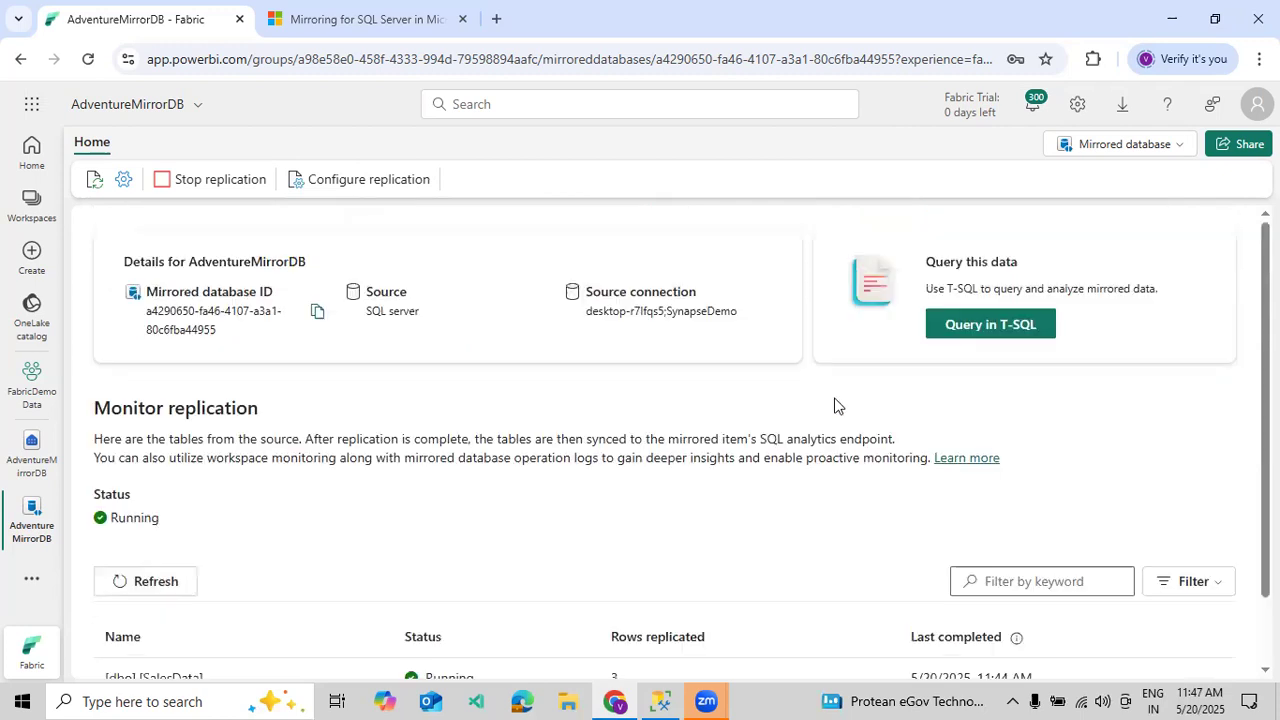
scroll(817, 493, down, 1)
click(139, 499)
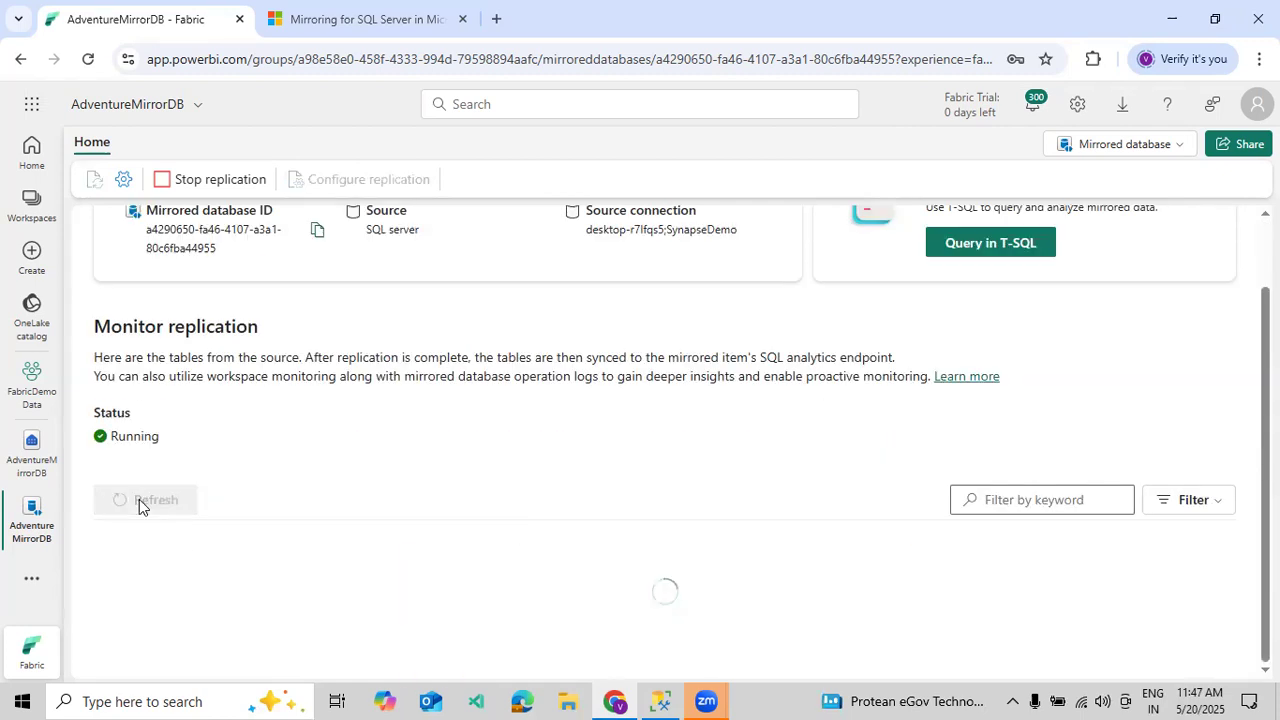
click(140, 505)
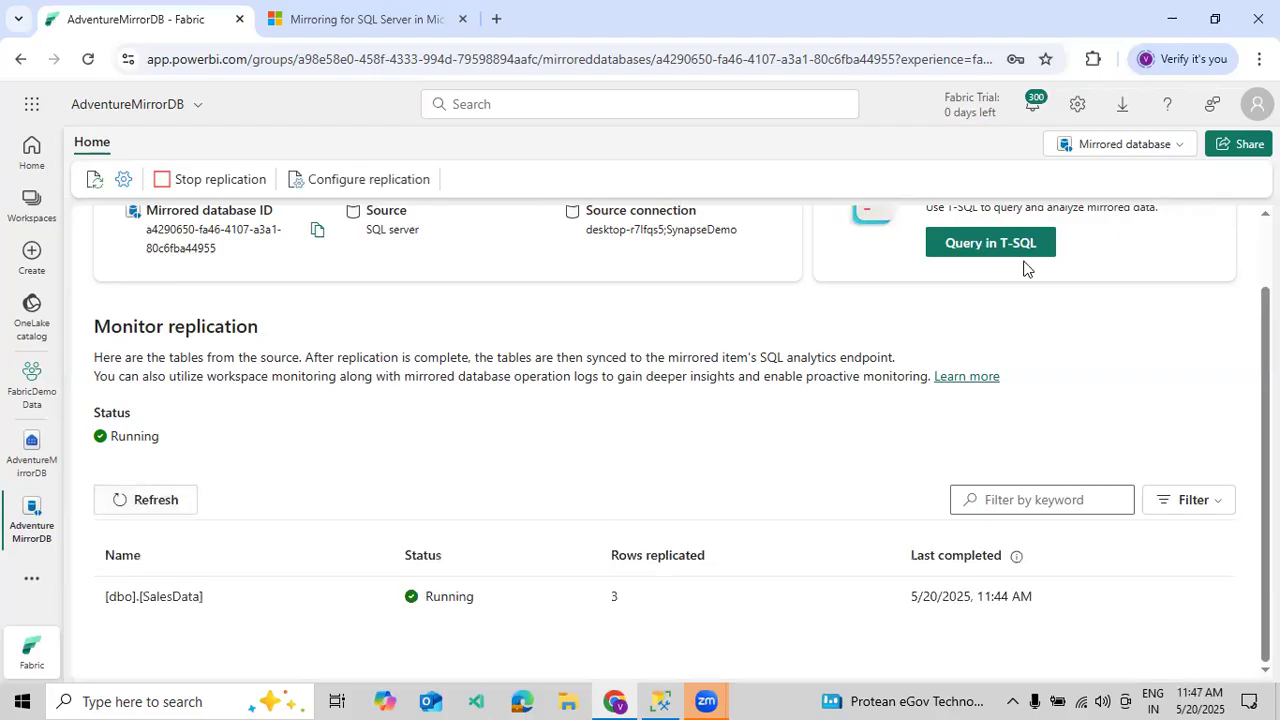
click(180, 512)
click(180, 512)
click(180, 504)
Add the dbo.SalesDataTest table to the mirroring configuration, dismissing the data replication notice, and apply the changes
click(361, 186)
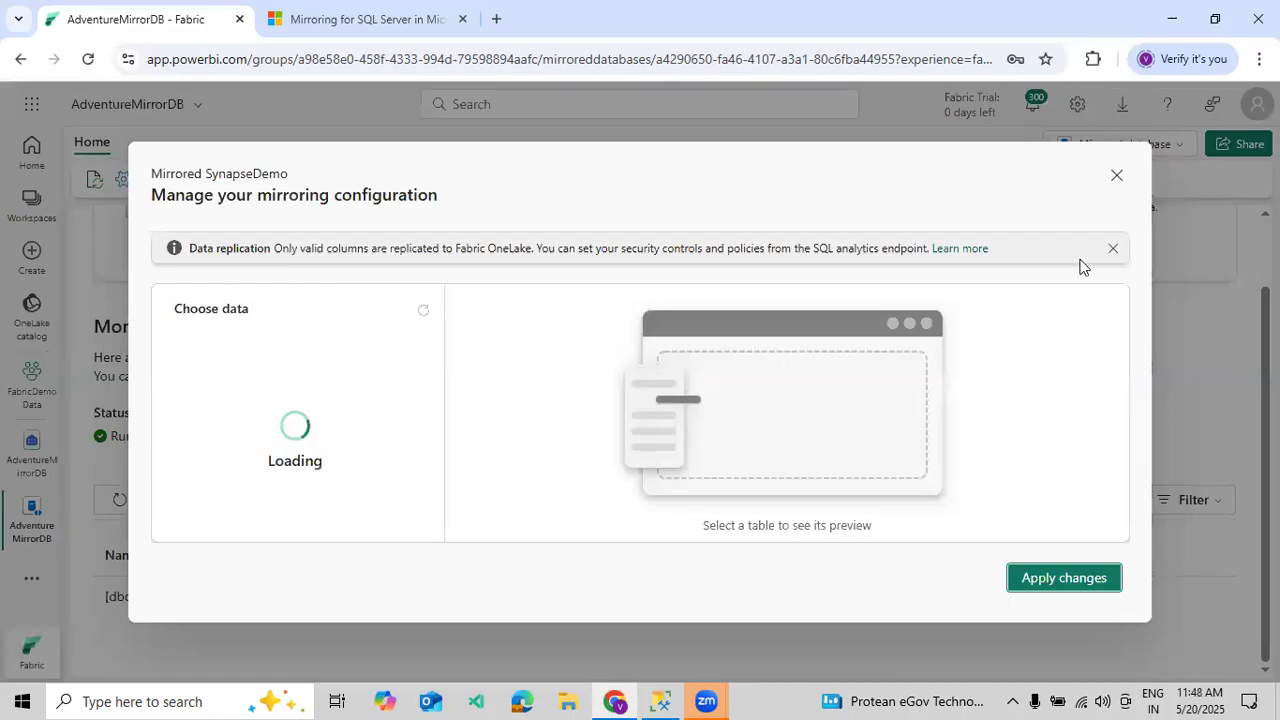
click(1113, 249)
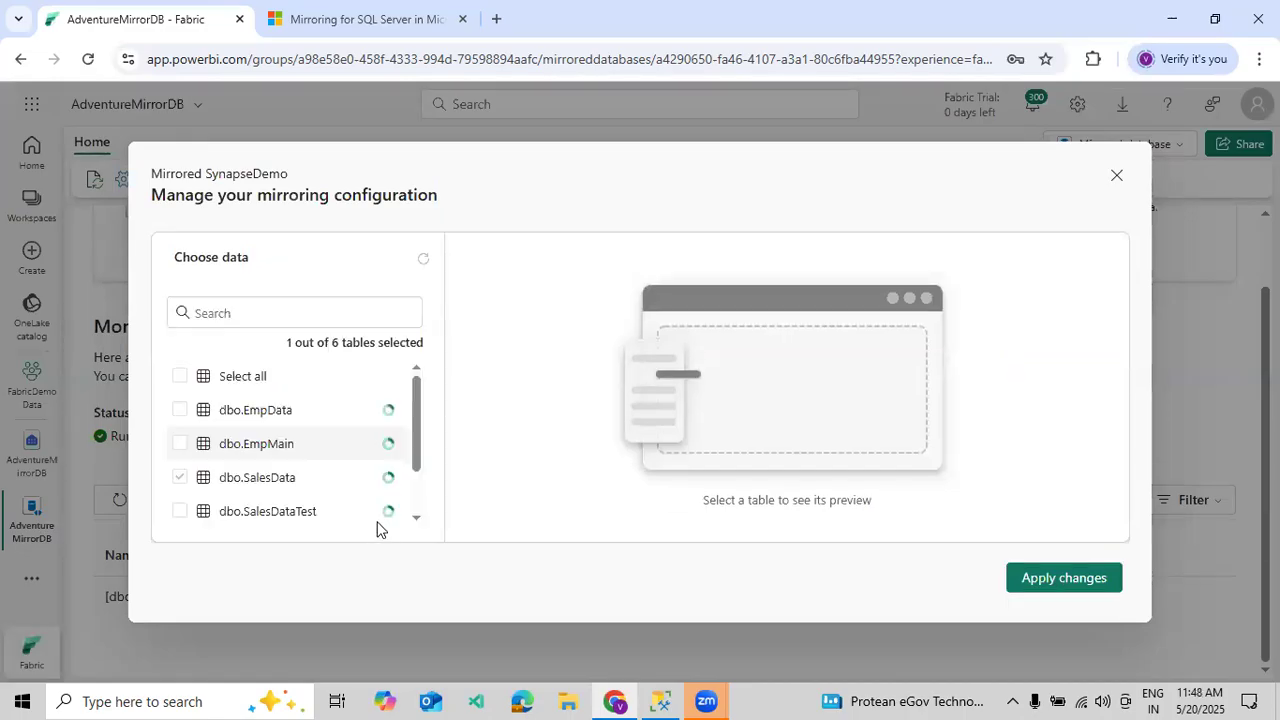
scroll(345, 505, down, 2)
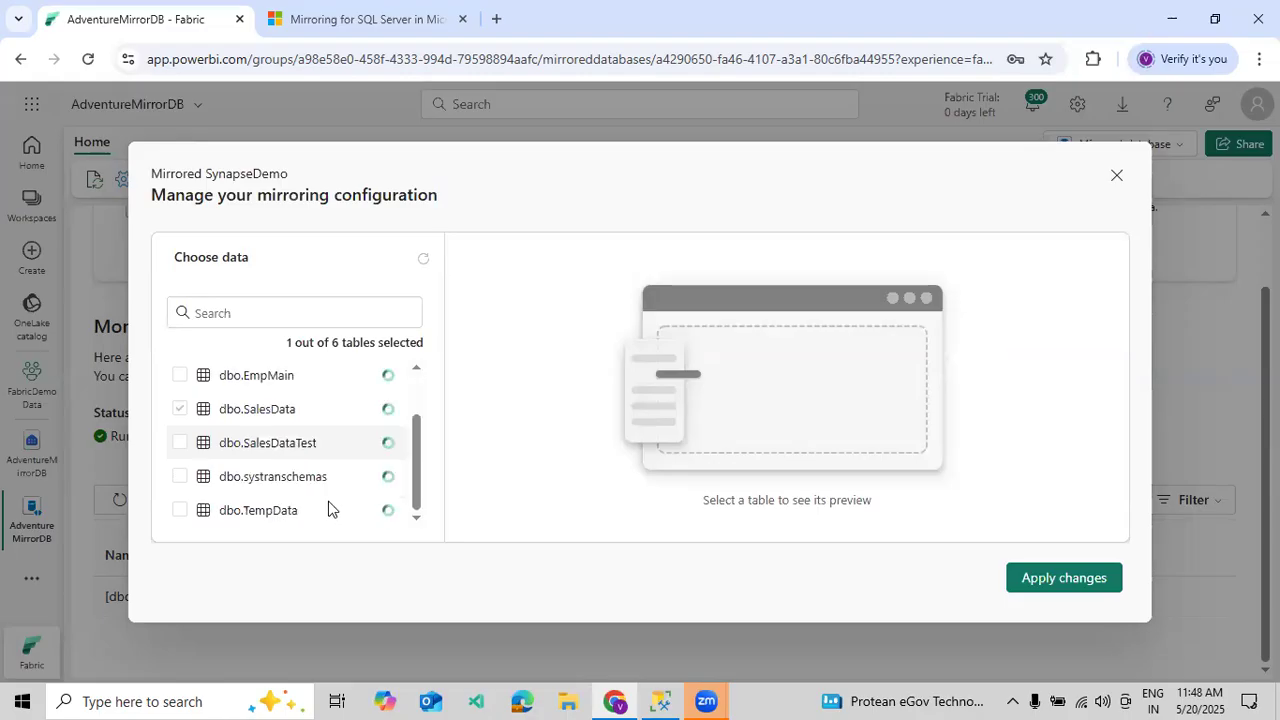
click(179, 443)
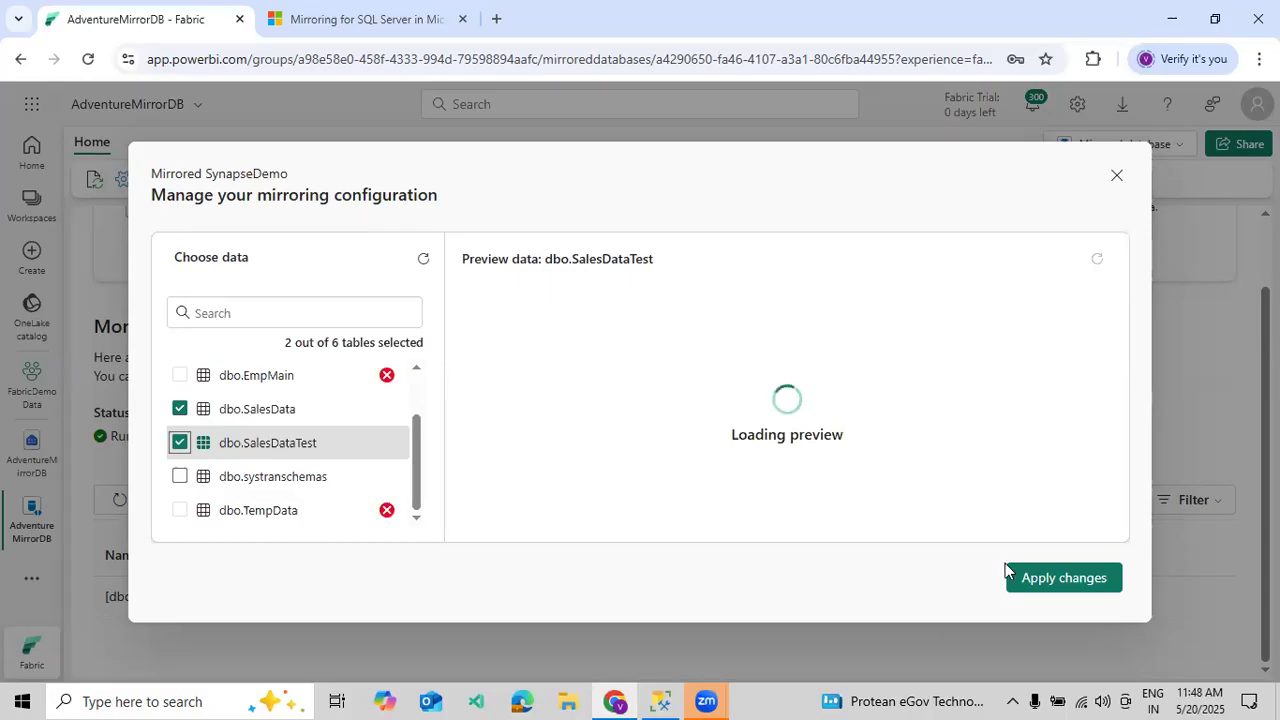
click(1054, 581)
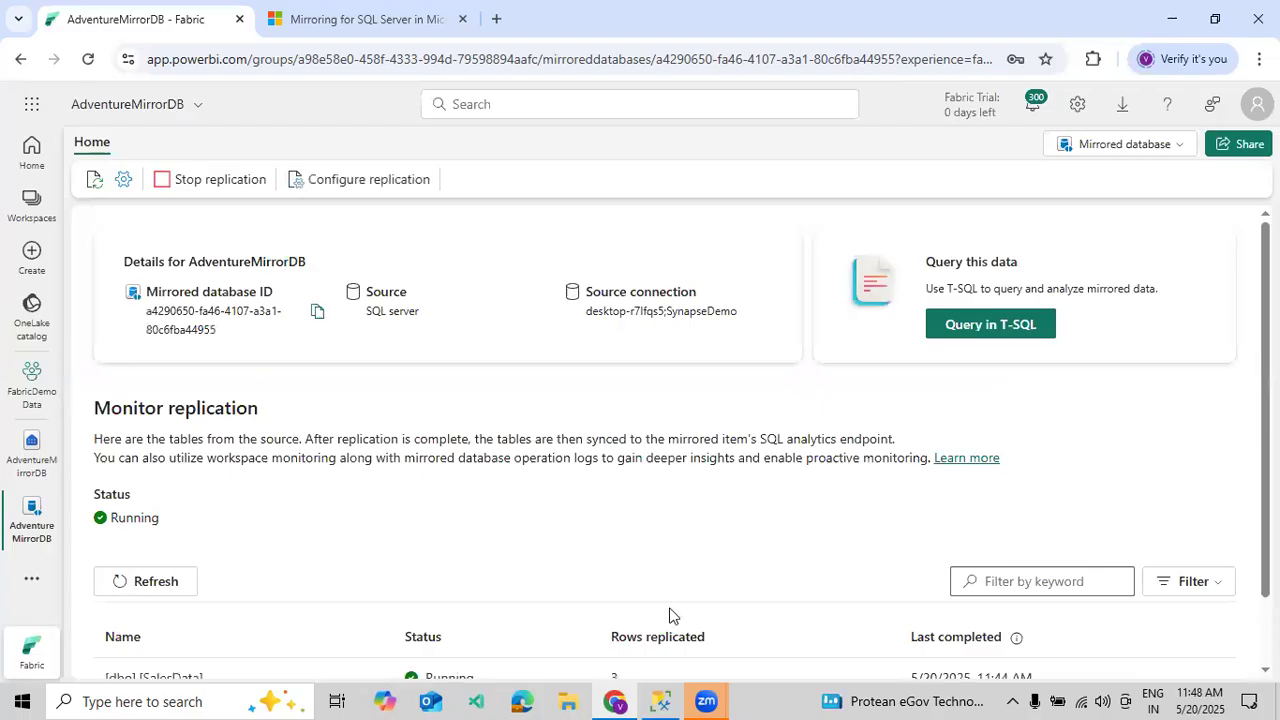
Refresh the replication monitor to check for the newly added SalesDataTest table
scroll(678, 591, down, 1)
click(162, 498)
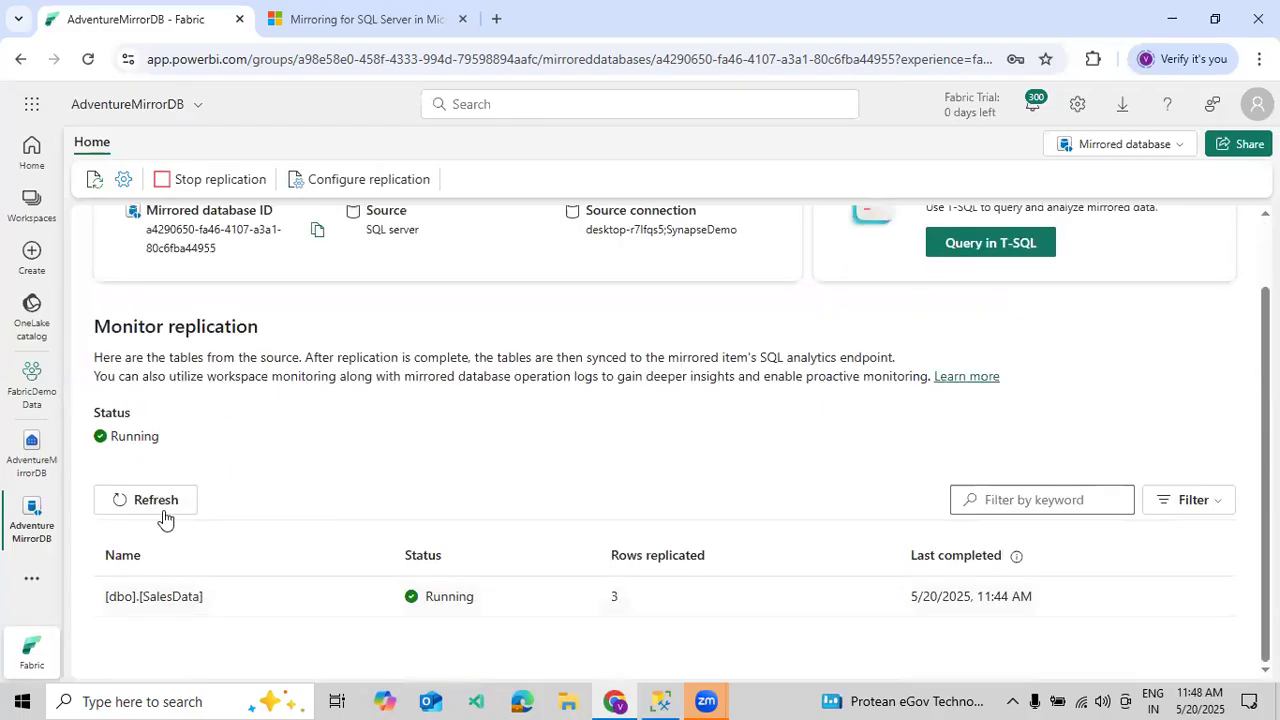
click(174, 502)
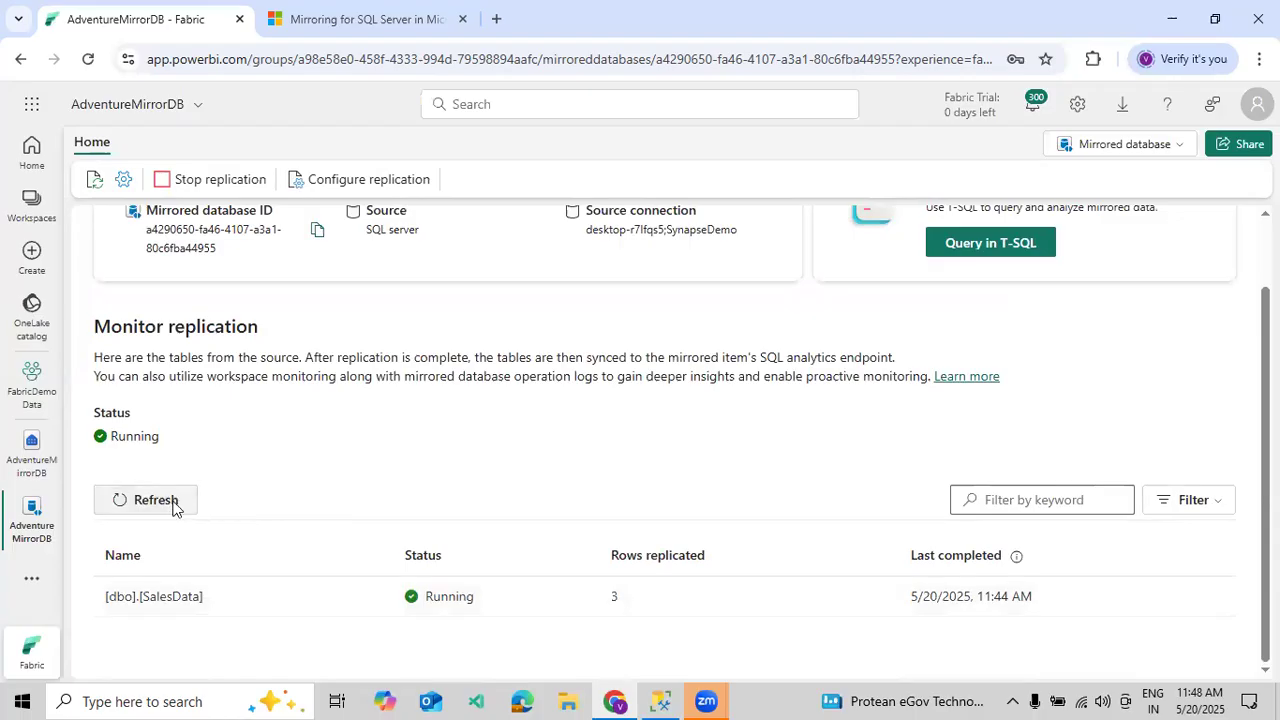
Reload the replication status list several more times to look for the dbo.SalesDataTest table
click(174, 504)
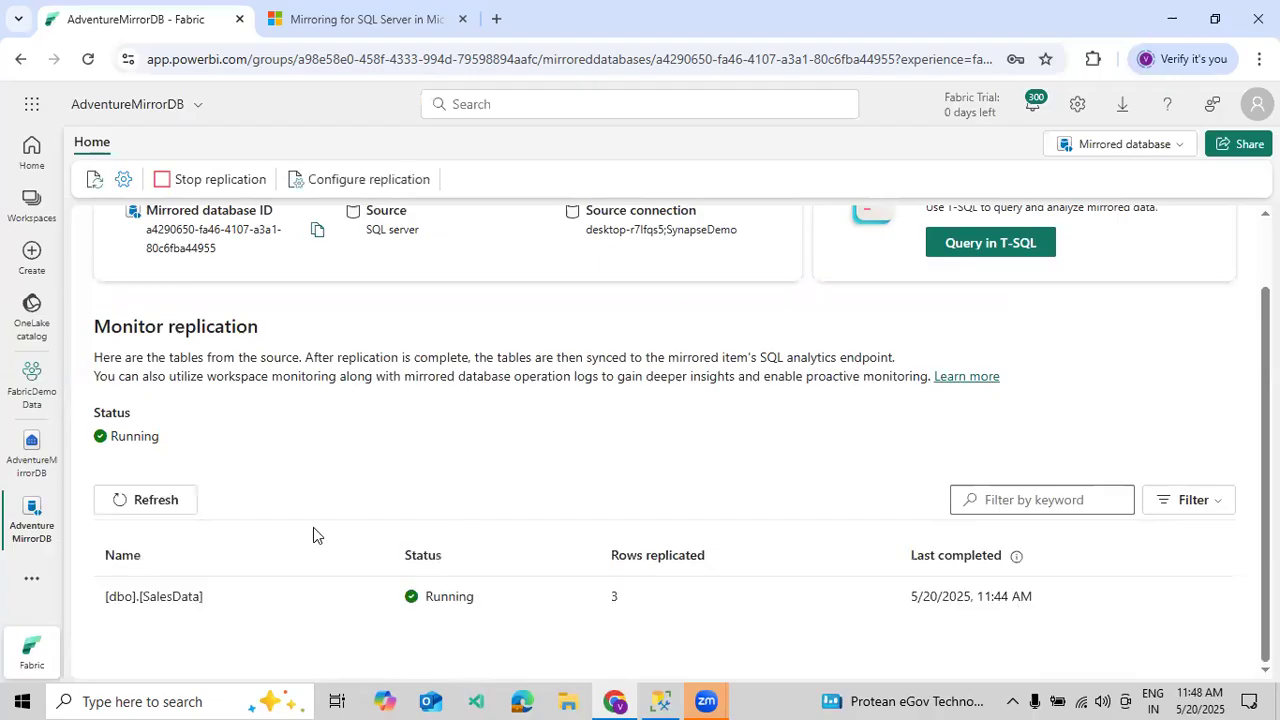
click(173, 505)
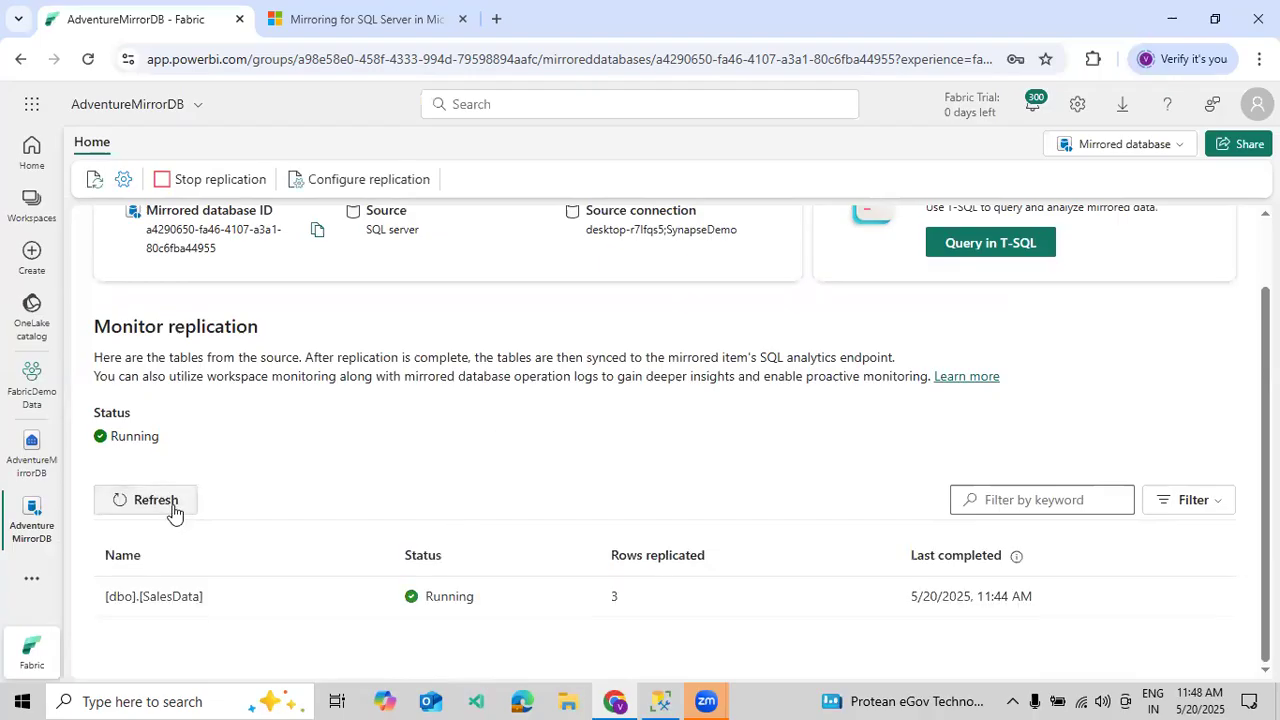
click(188, 506)
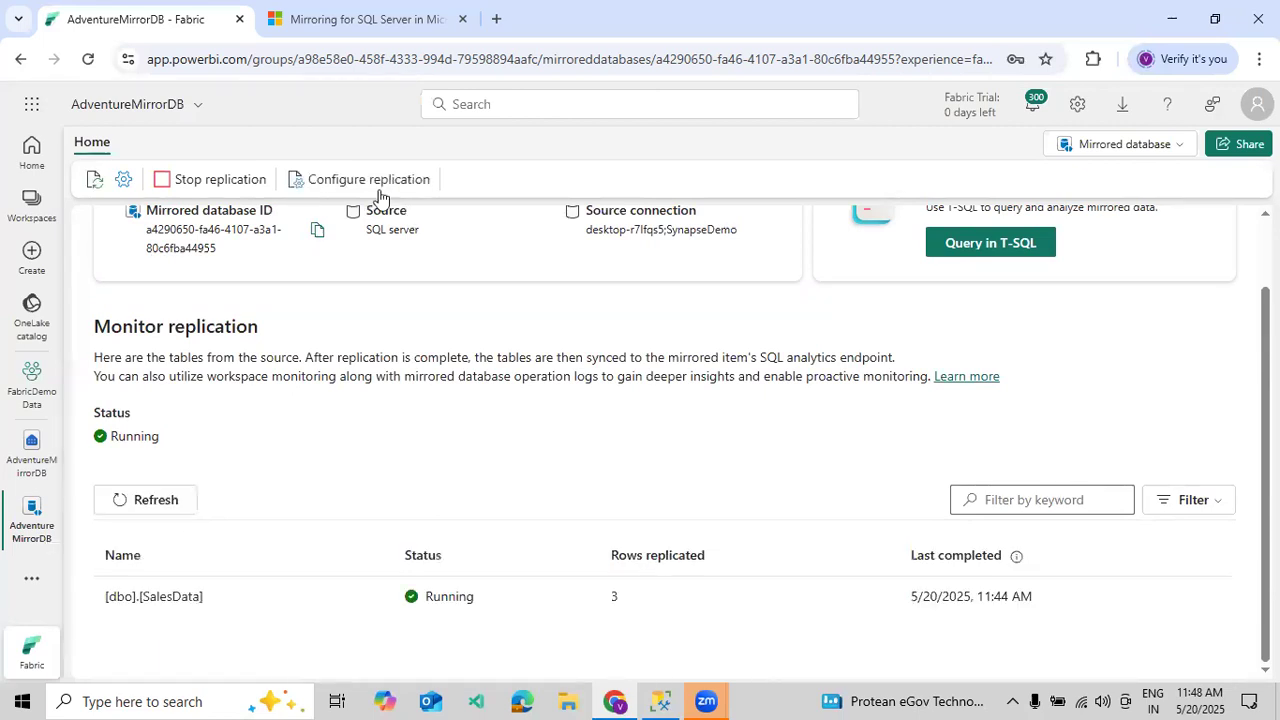
Reopen the replication configuration to check whether dbo.SalesDataTest is selected, and close it without applying changes
click(376, 186)
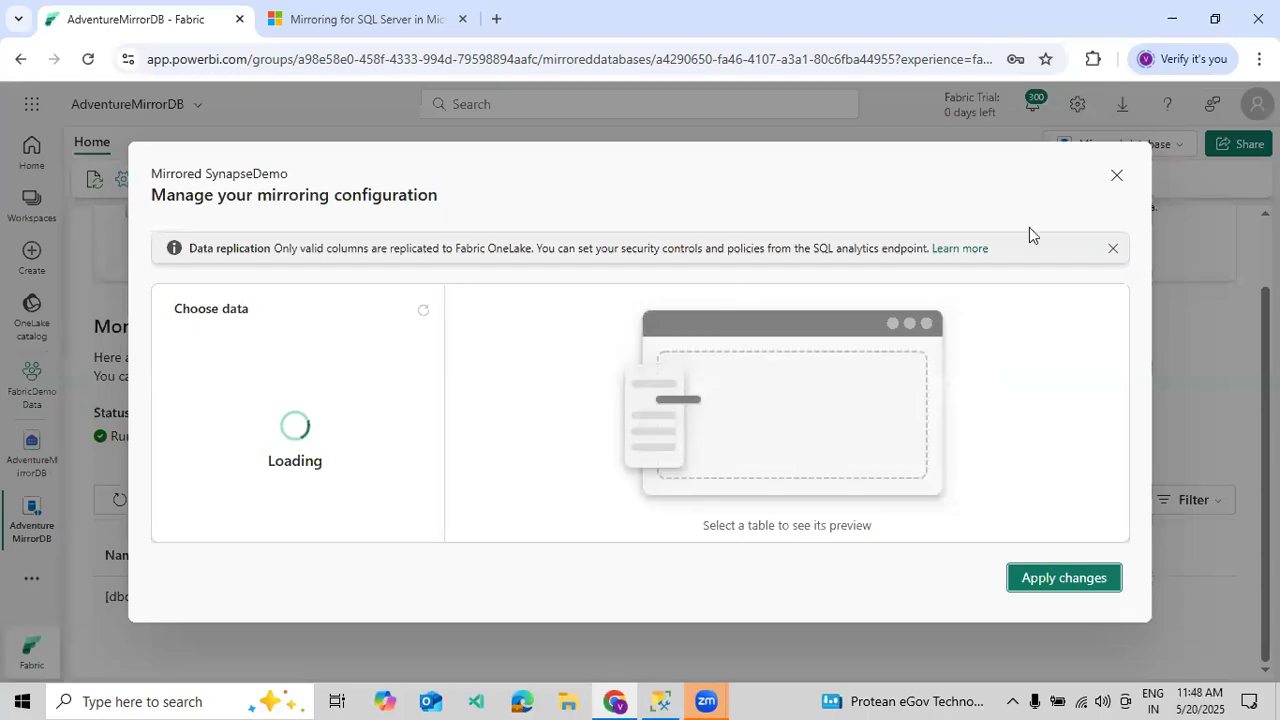
click(1112, 248)
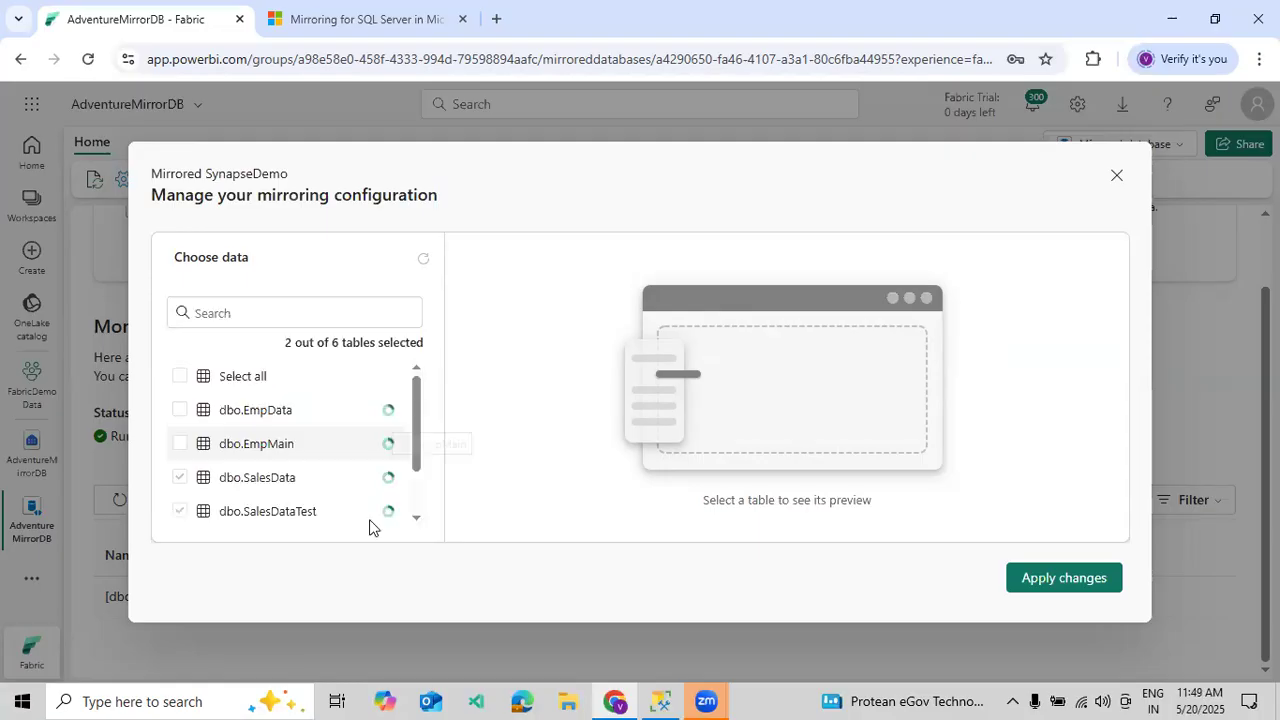
scroll(422, 470, down, 2)
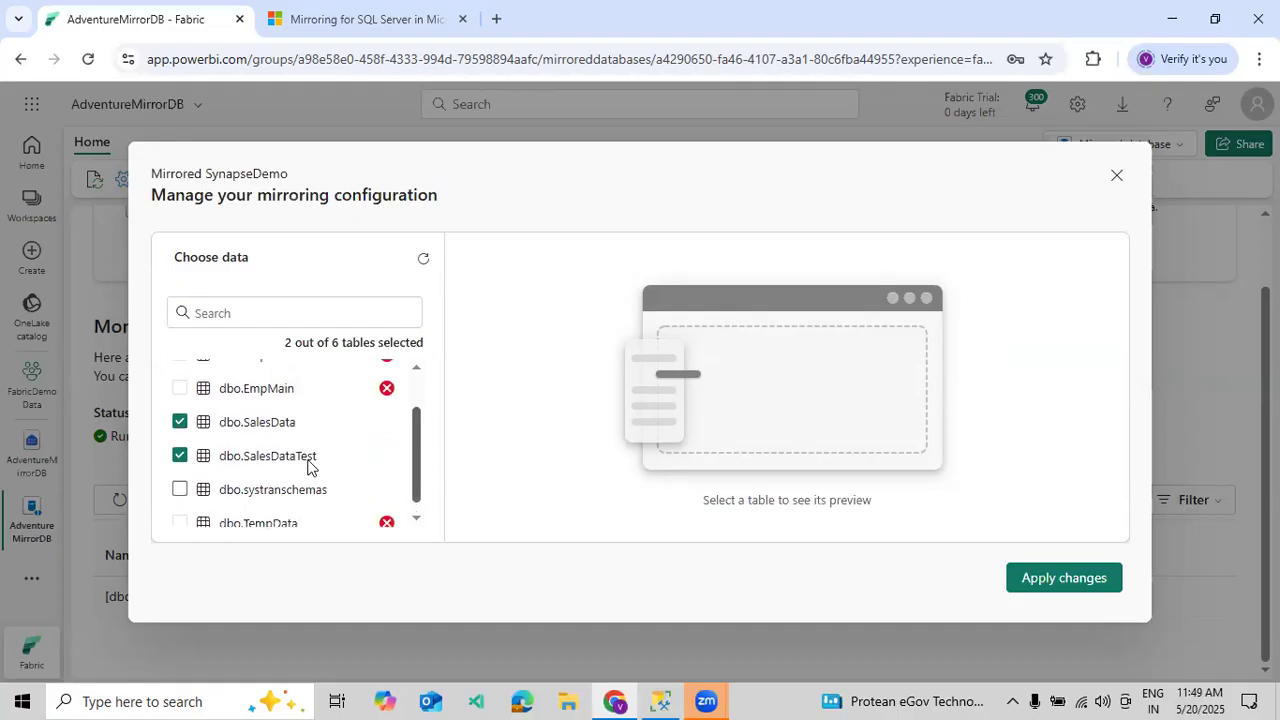
click(1116, 176)
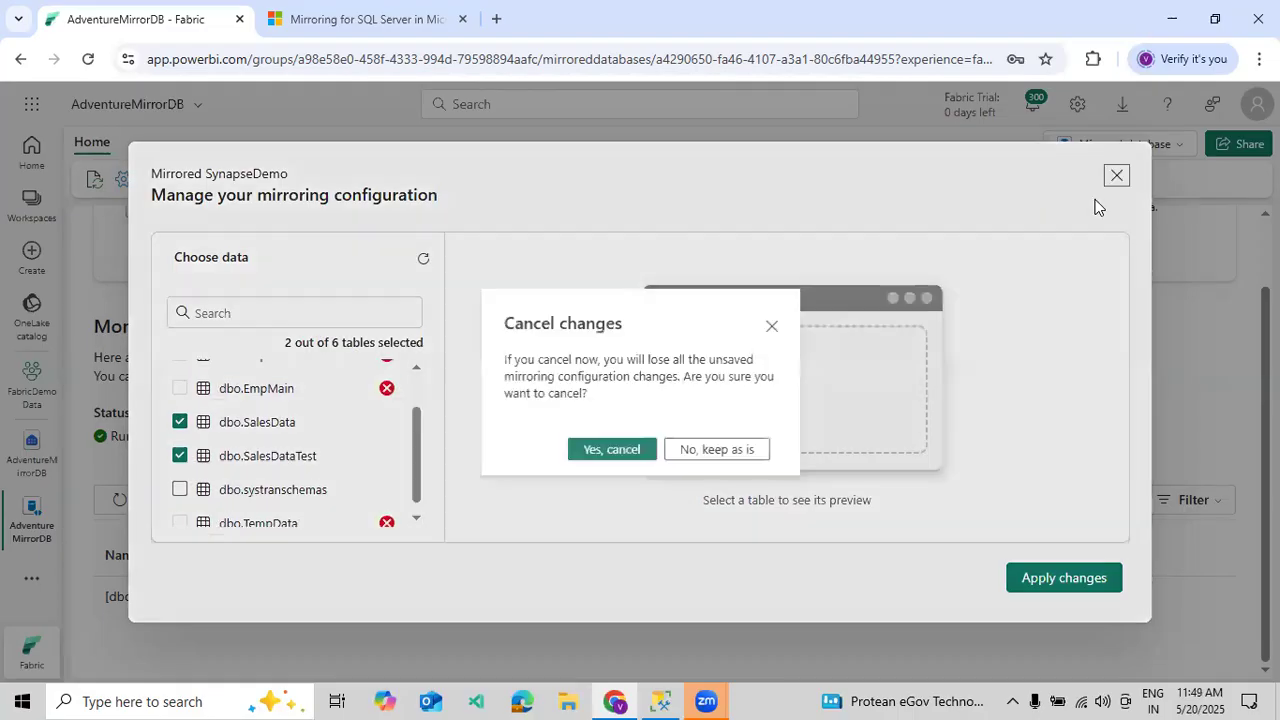
click(609, 448)
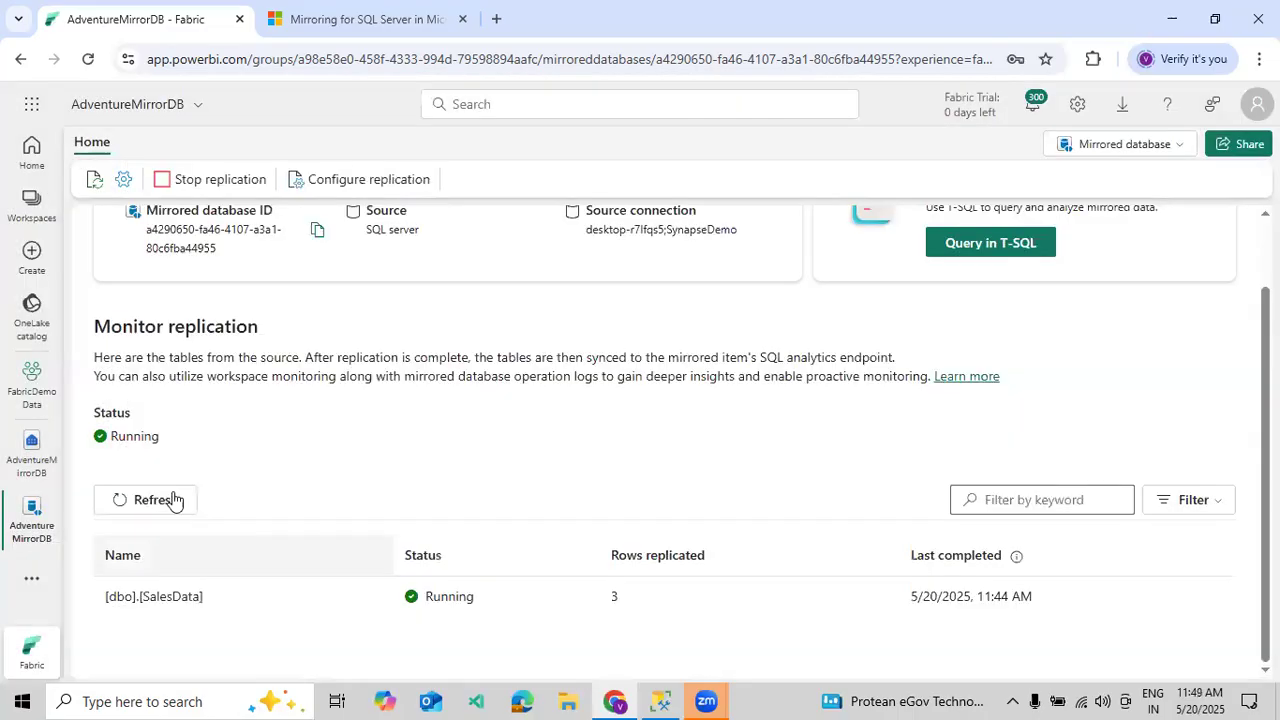
Repeatedly refresh the table list under Monitor replication, checking whether dbo.SalesDataTest has started replicating alongside dbo.SalesData
click(173, 499)
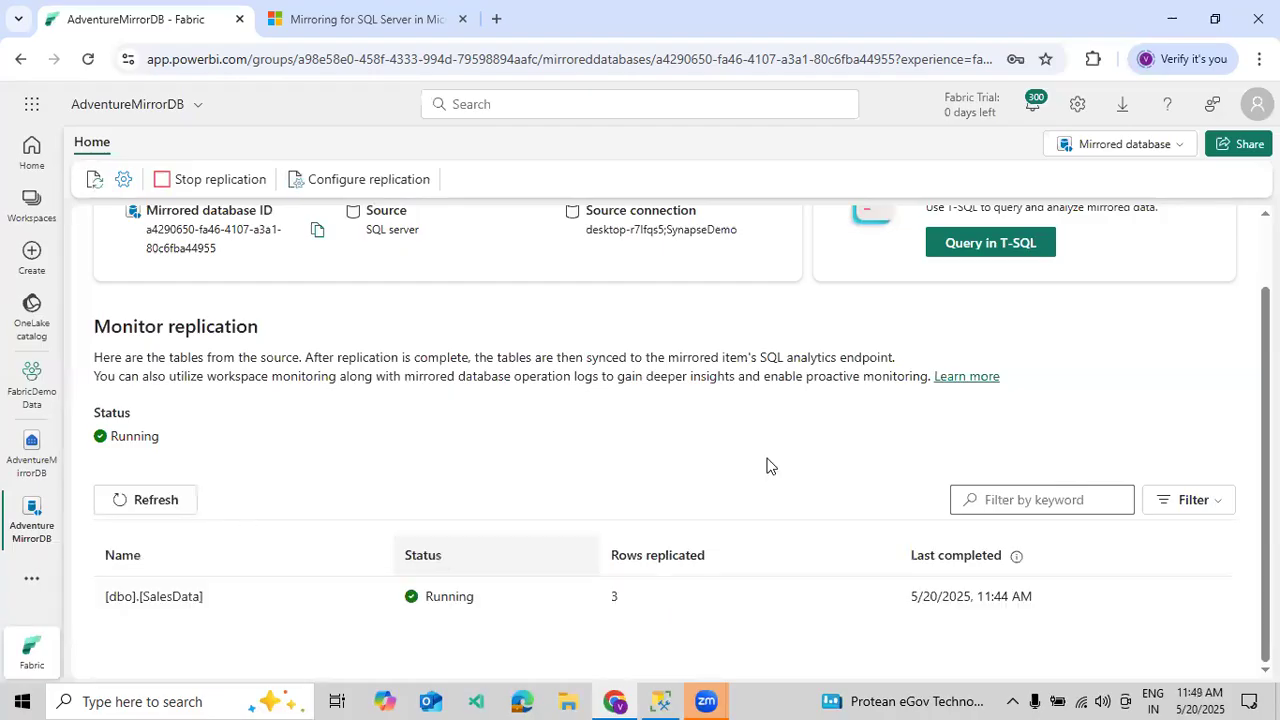
click(156, 505)
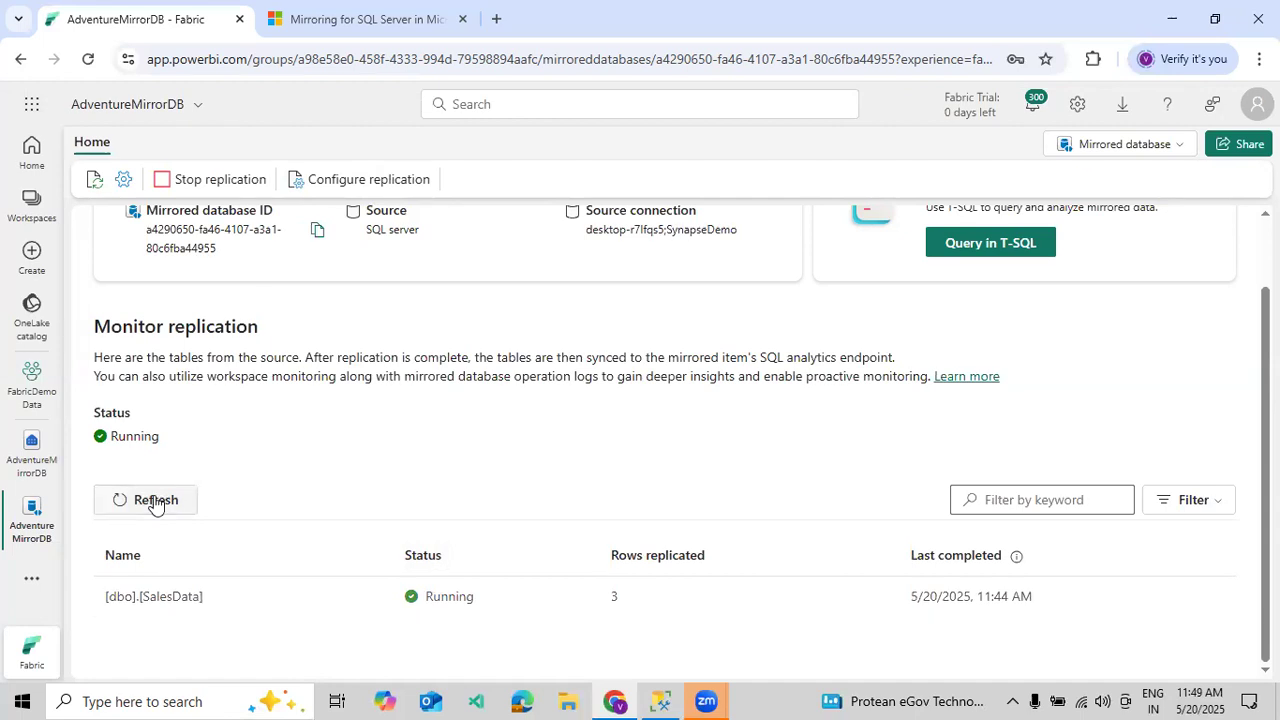
click(155, 504)
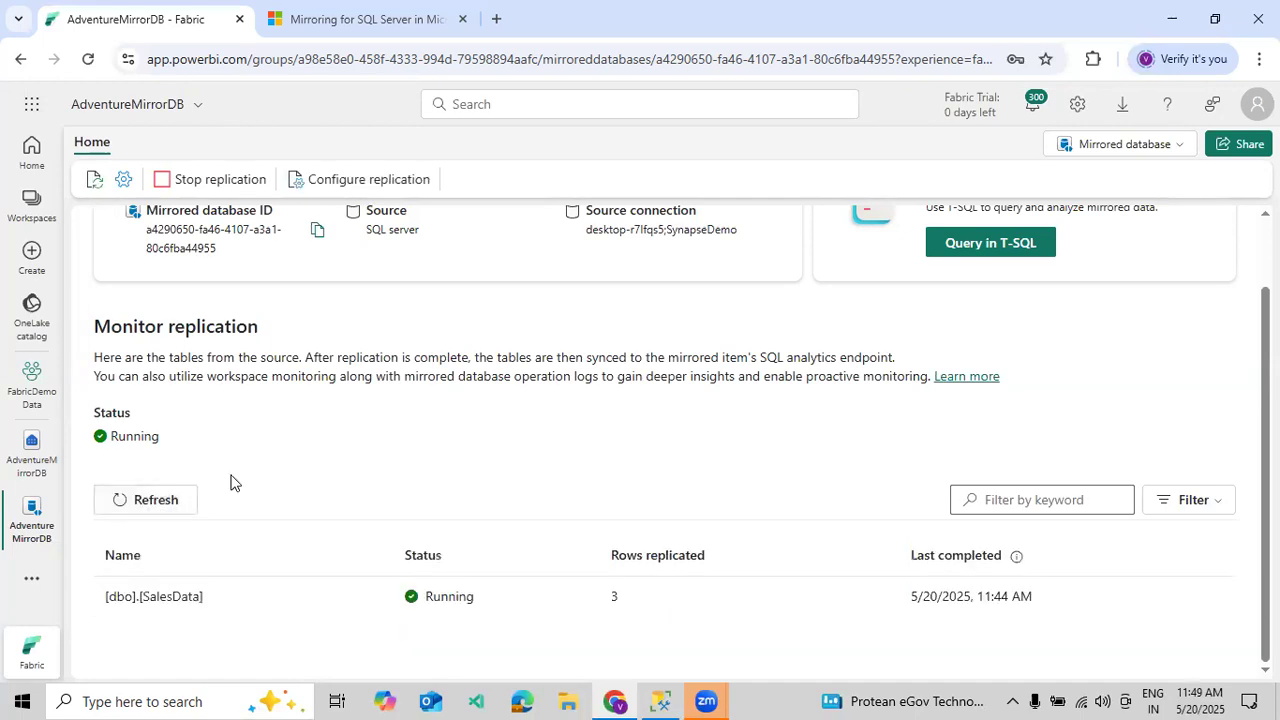
scroll(174, 520, down, 1)
click(174, 514)
click(157, 502)
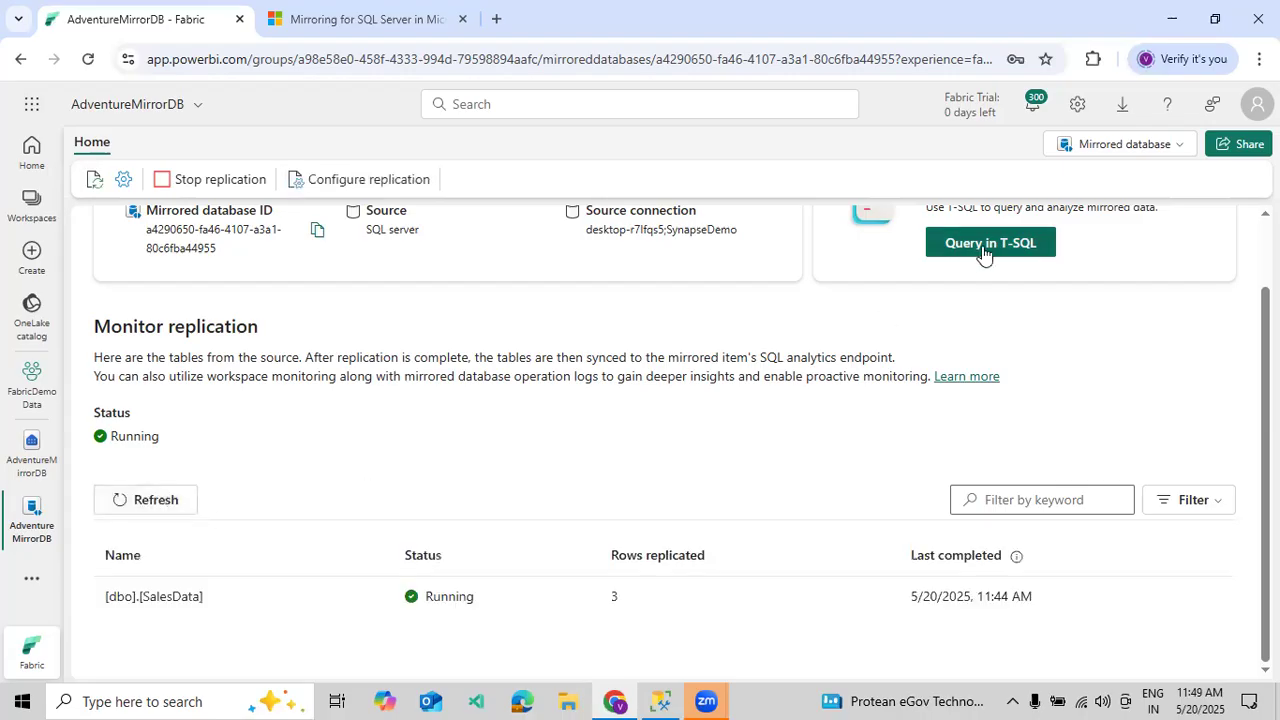
click(178, 508)
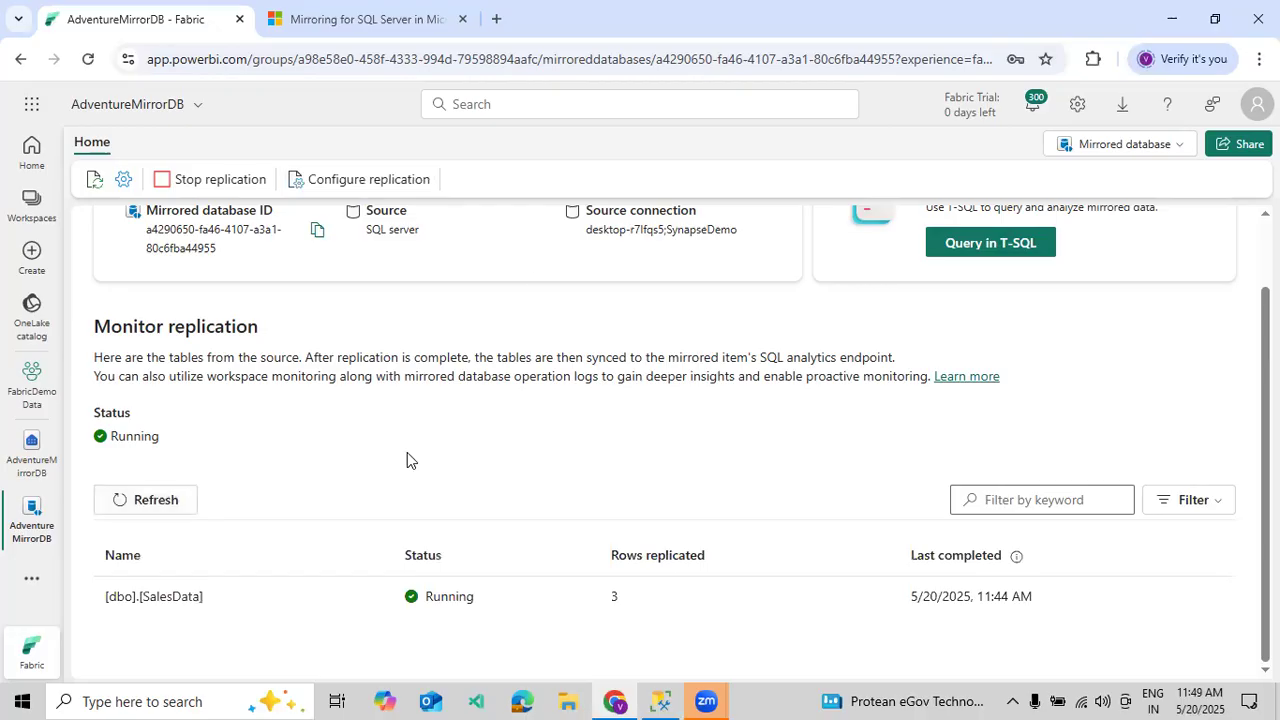
click(140, 506)
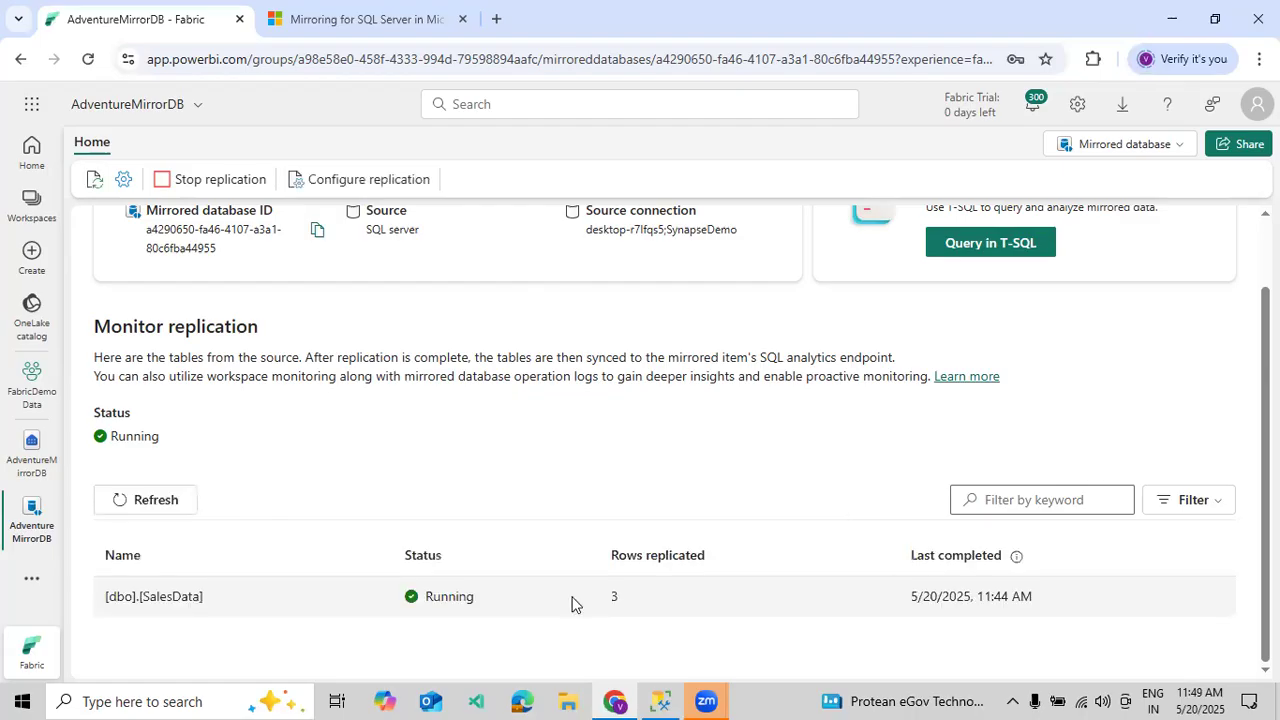
click(178, 505)
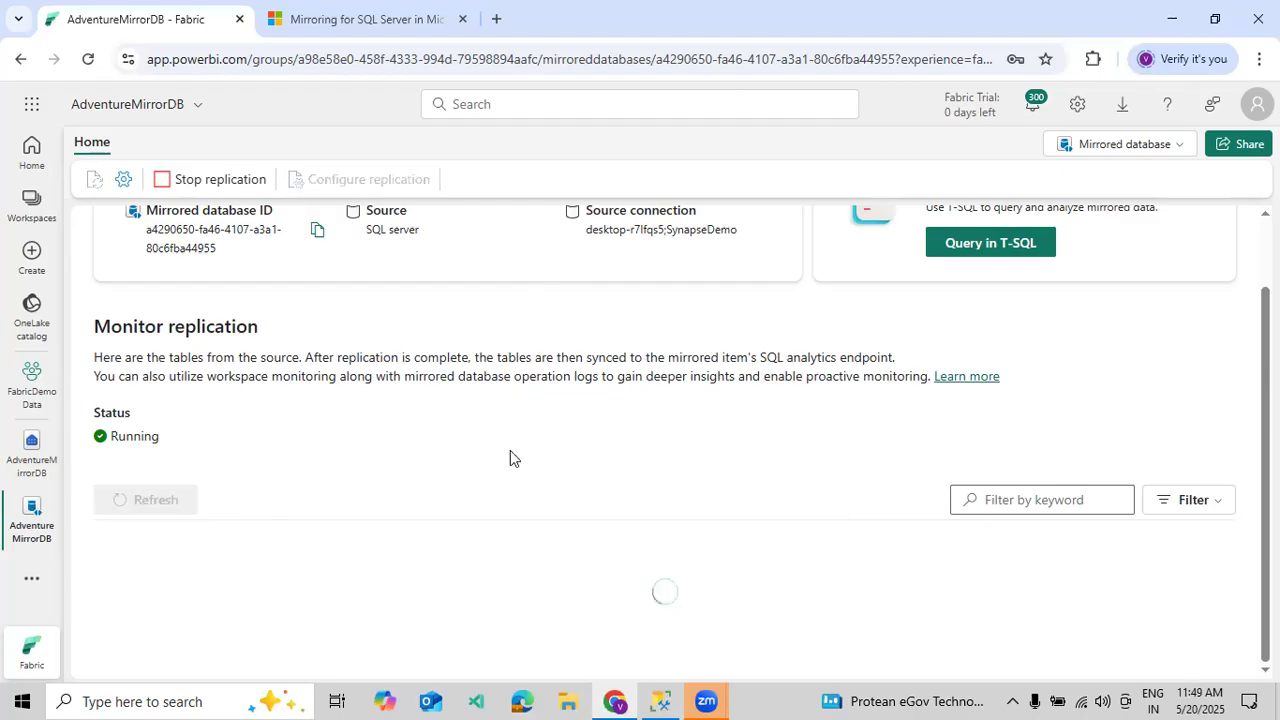